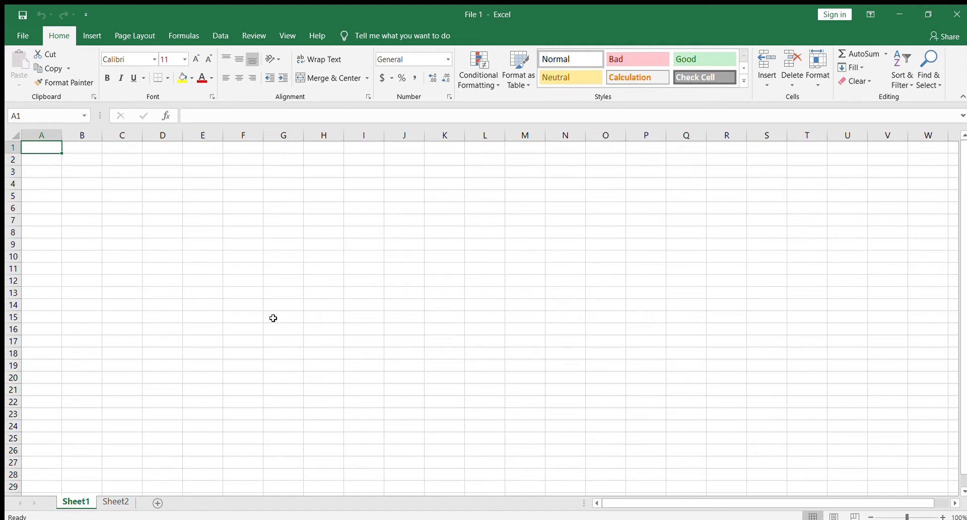
- Enter the title "Data Kehadiran Karyawan PT ABCD Bulan Januari 2021" in cell A1
type("Data K")
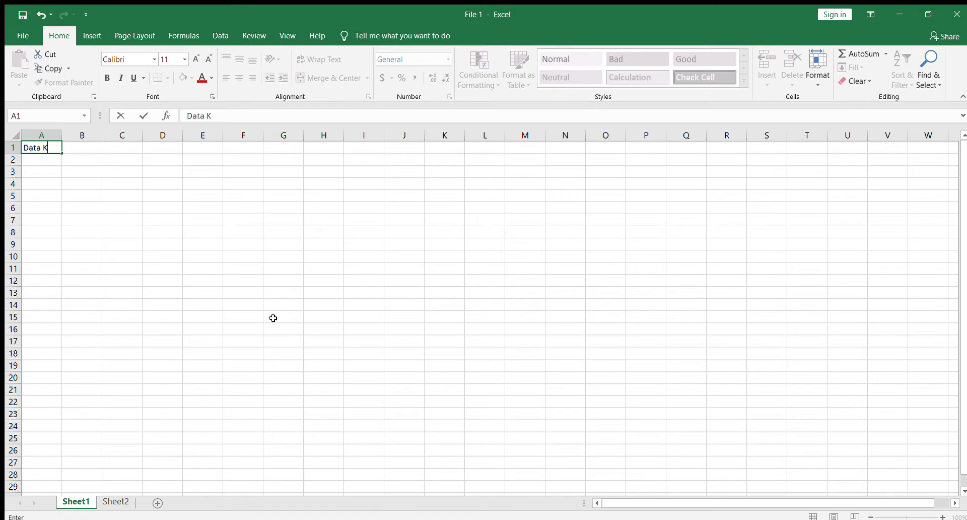
type("ehadiran Ka")
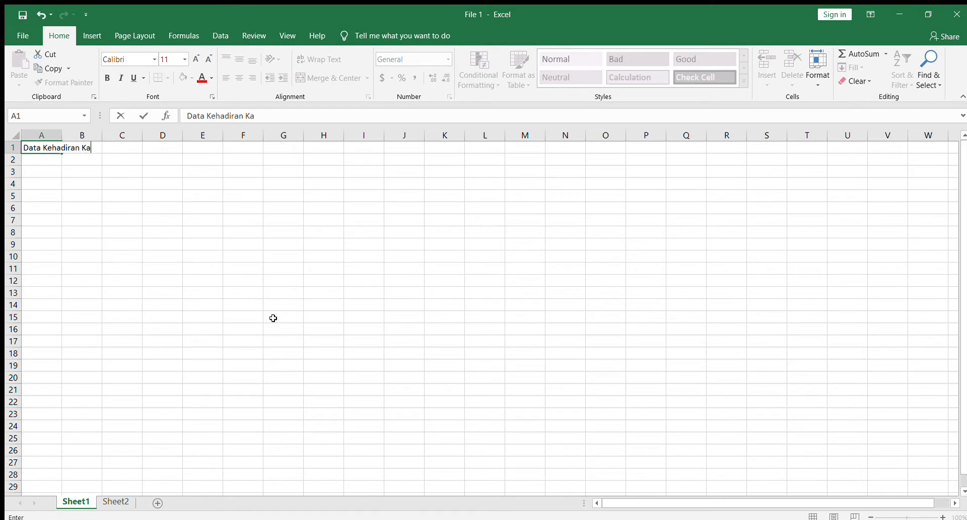
type("ryawan PT A")
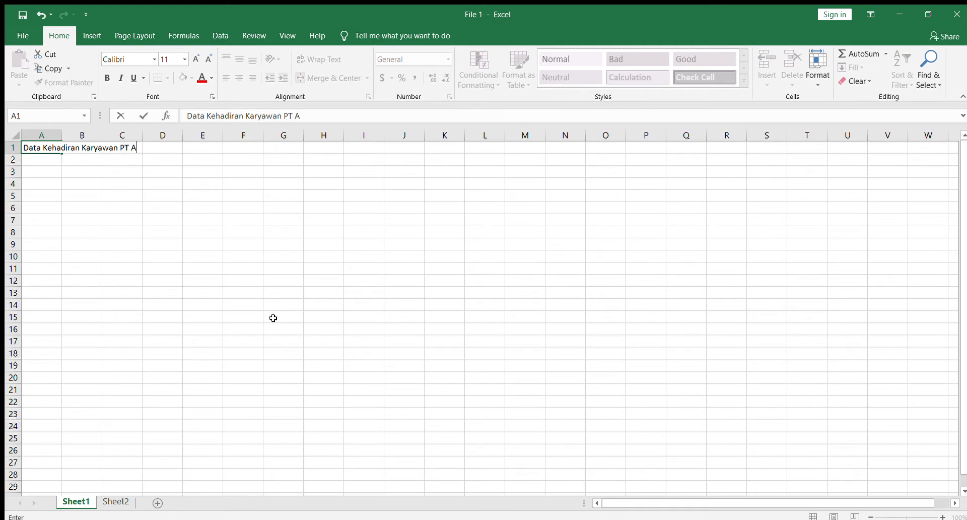
type("BCD Bulan Janua")
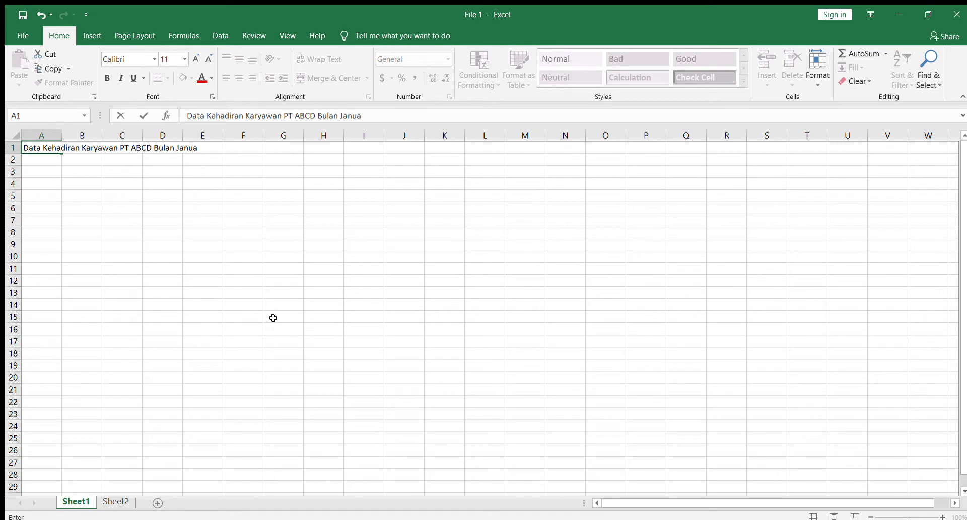
type("ri 2021")
left_click(180, 184)
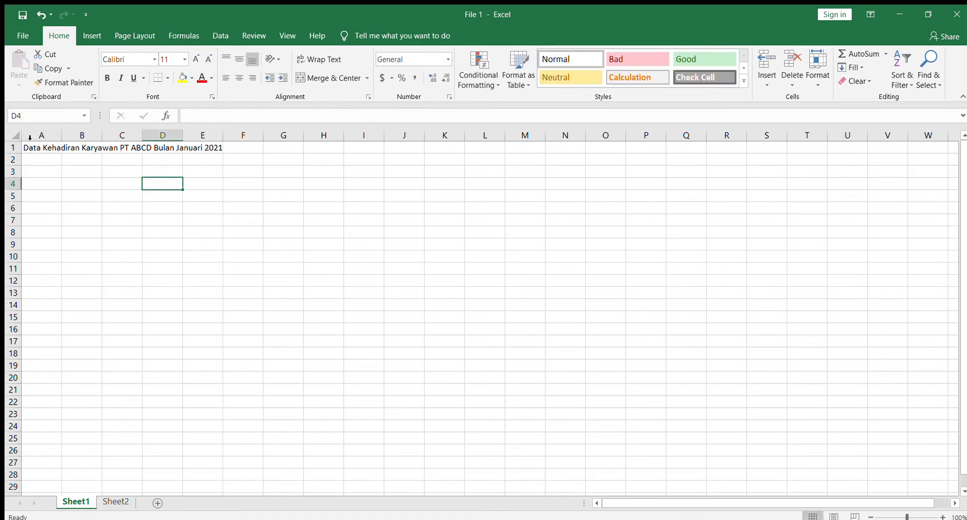
- Merge and center the title across cells A1 to G1
left_click(45, 147)
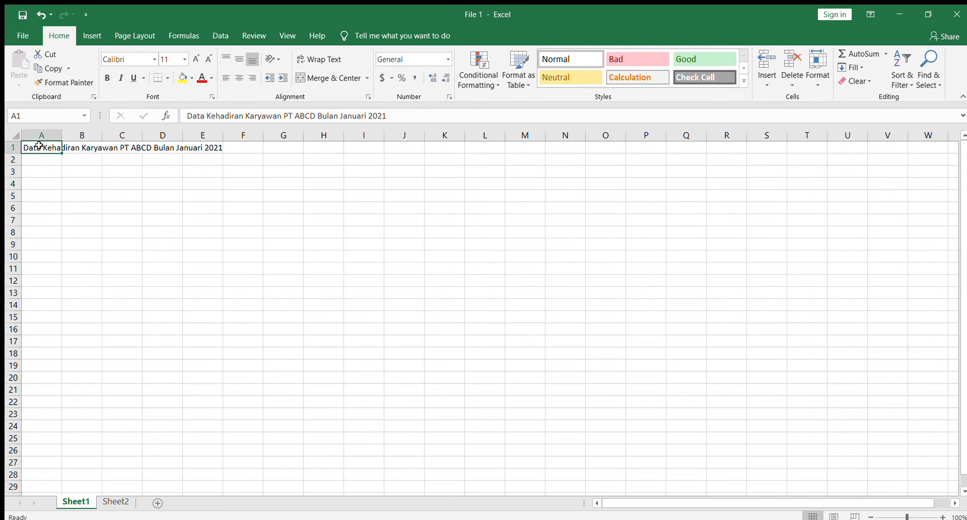
left_click_drag(39, 146, 280, 147)
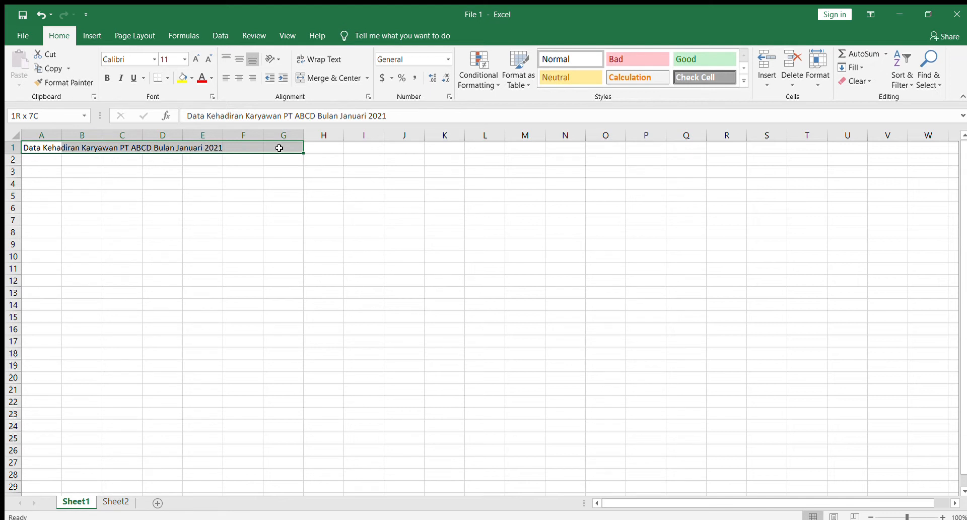
left_click_drag(279, 147, 279, 148)
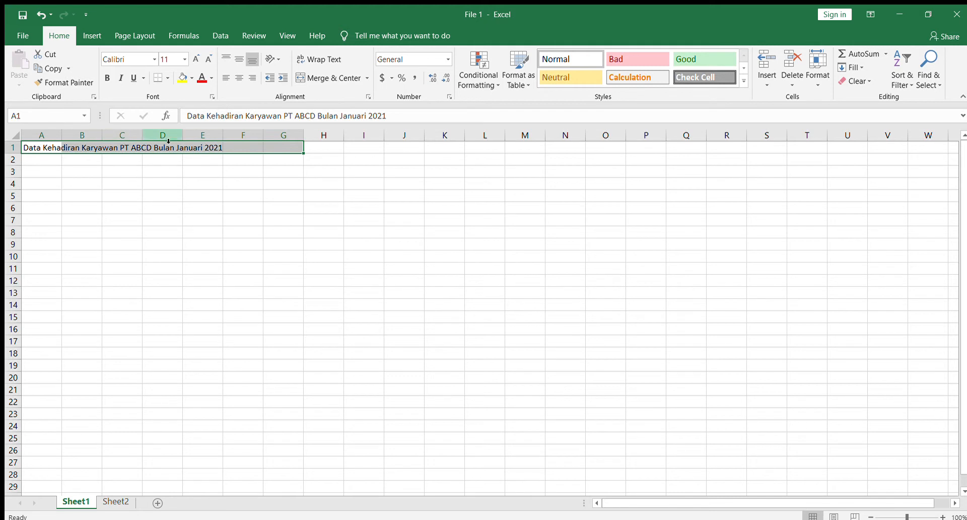
left_click(316, 78)
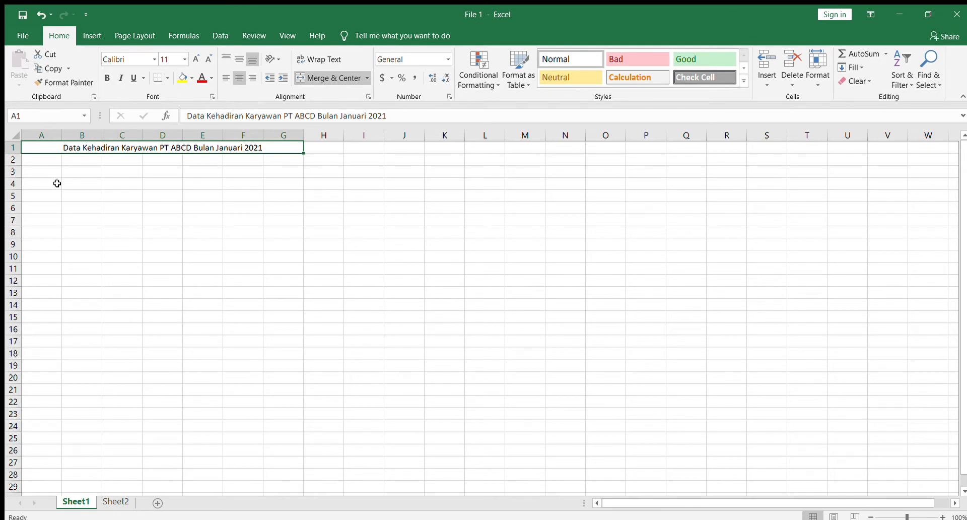
- Enter the headers "No", "Nomor Induk Karyawan" and "Nama Karyawan" in cells A3 to C3
left_click(36, 159)
left_click(44, 173)
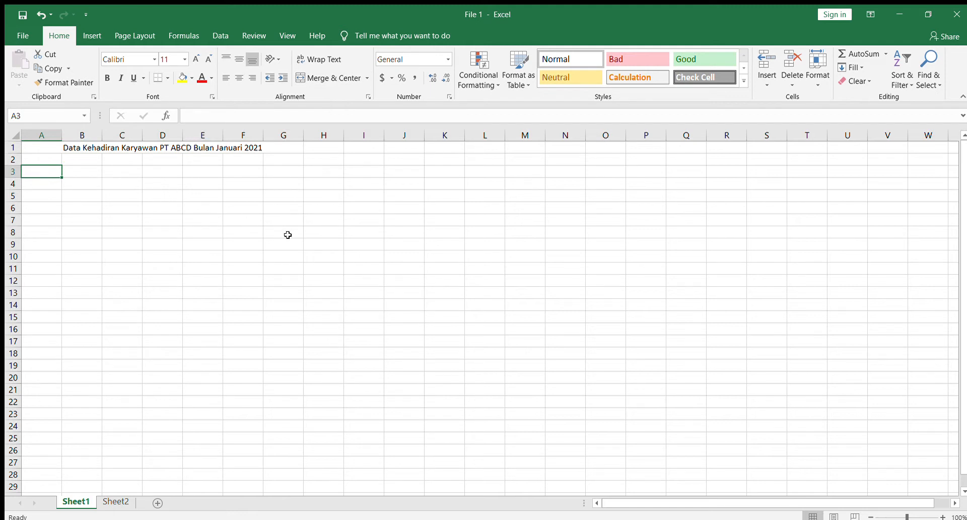
type("No")
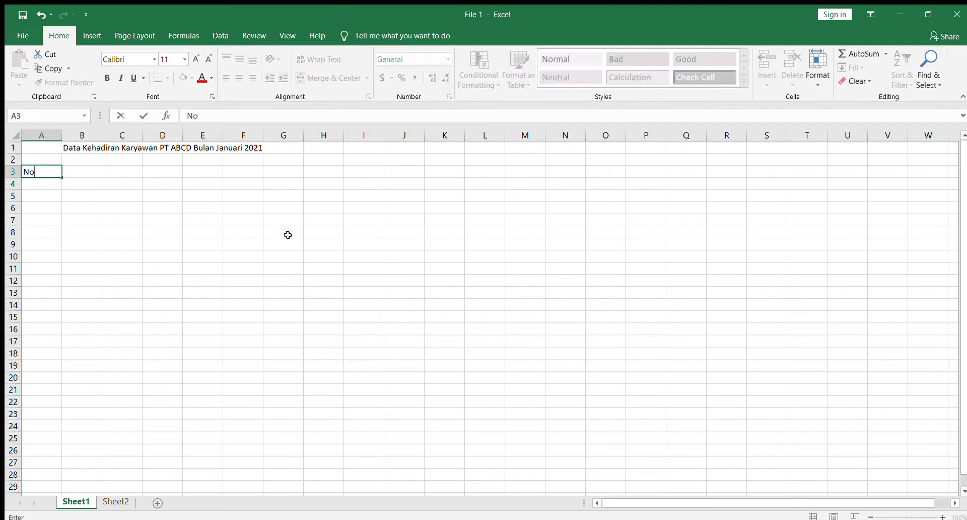
key("Tab")
type("N")
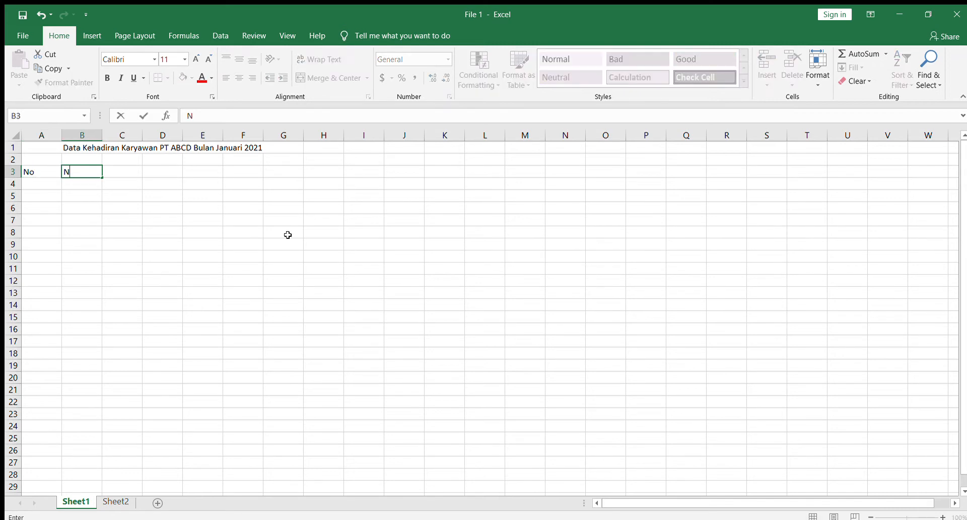
type("omor Induk K")
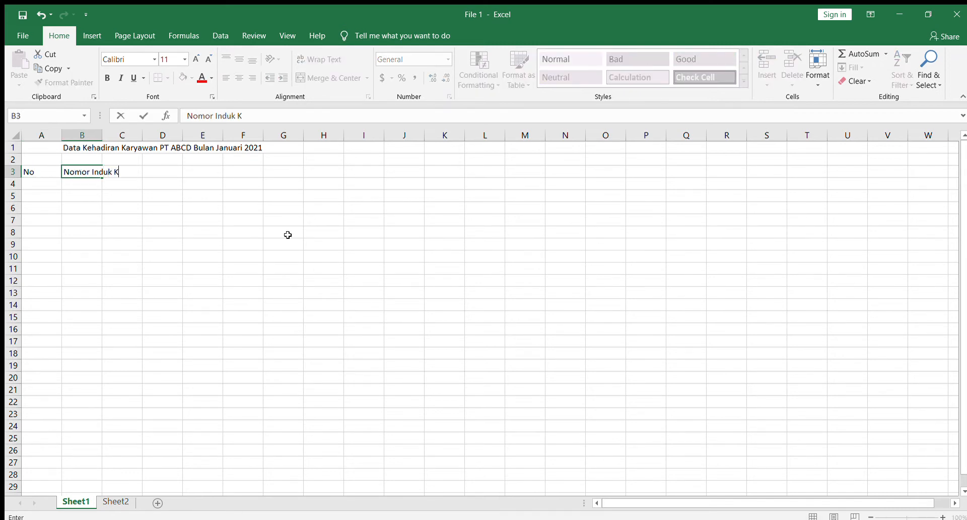
type("aryawan")
key("Tab")
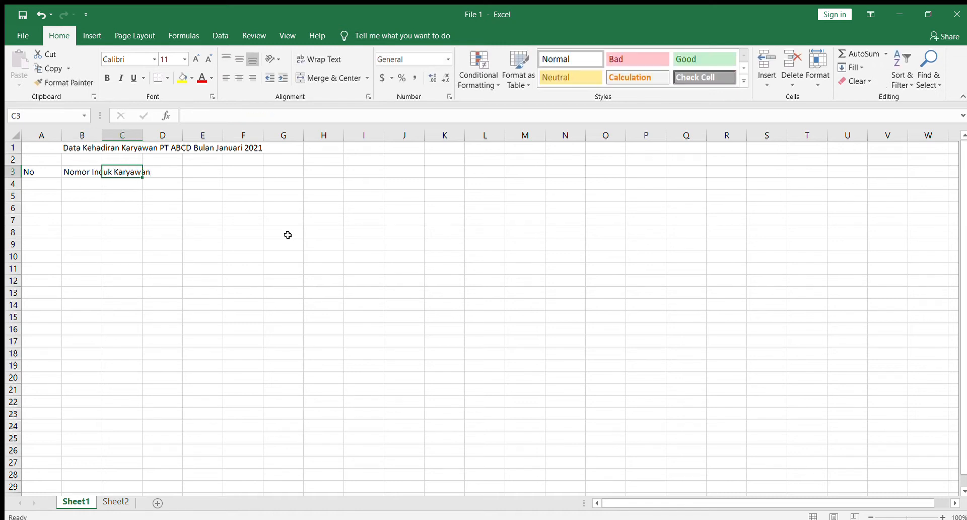
type("Nama Karyawan")
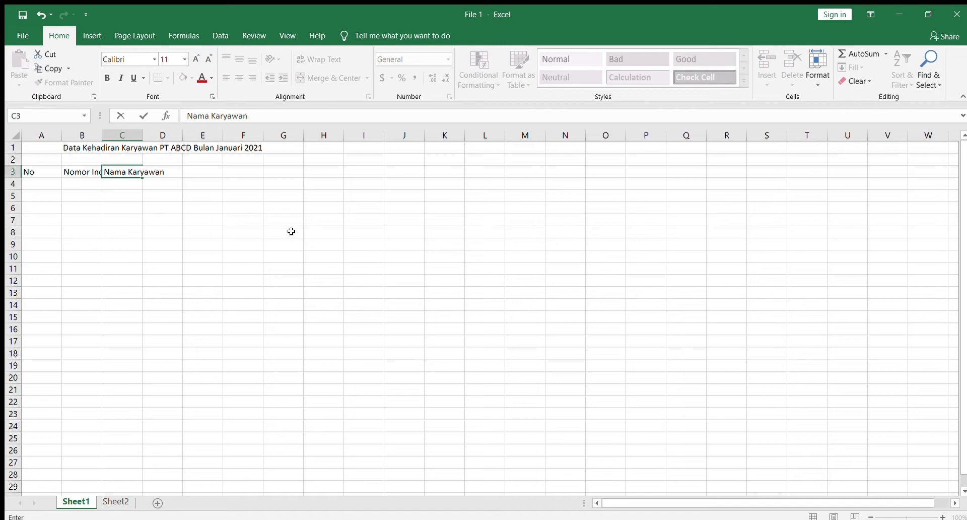
left_click(157, 232)
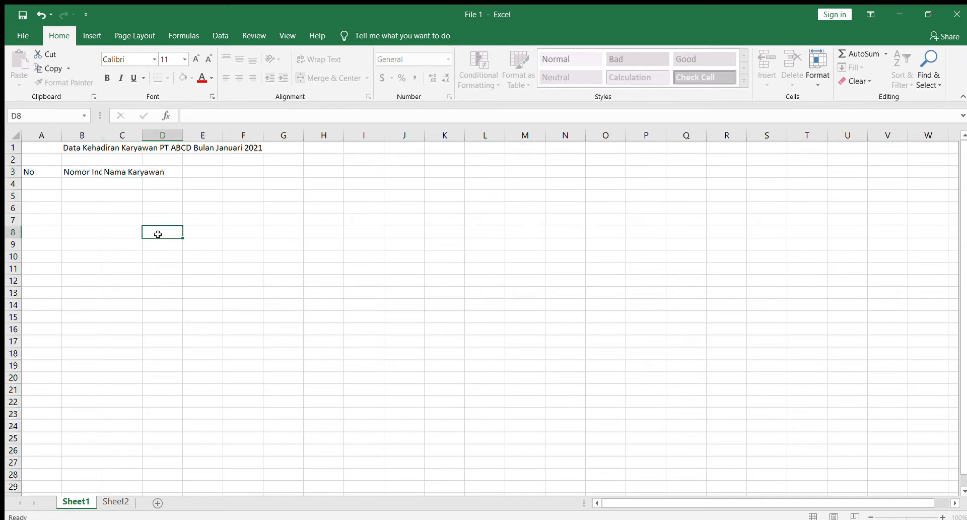
- Widen columns B and C so the "Nomor Induk Karyawan" and "Nama Karyawan" headers fit completely
left_click_drag(106, 136, 257, 135)
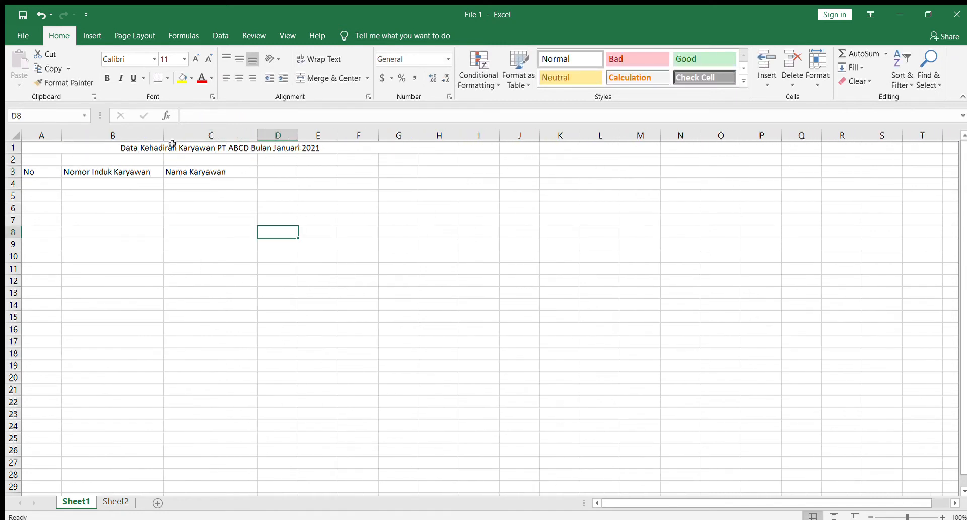
left_click_drag(174, 137, 174, 136)
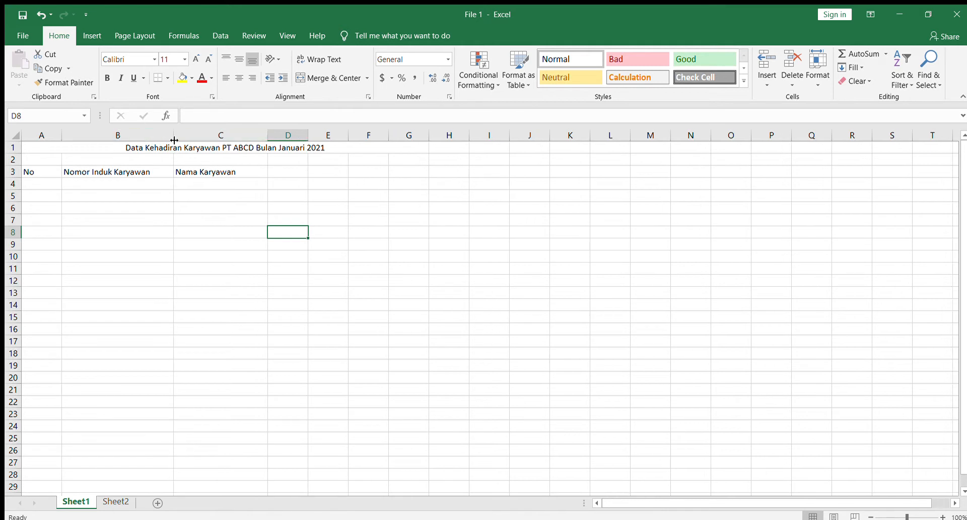
left_click(235, 176)
- Add the headers "Golongan" in cell D3 and "Jabatan" in cell E3
left_click(291, 175)
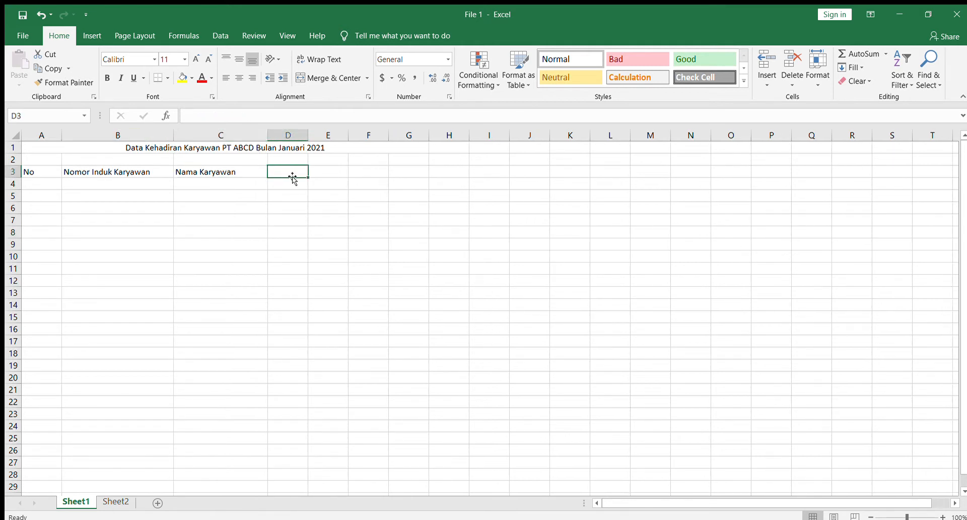
type("Golongan")
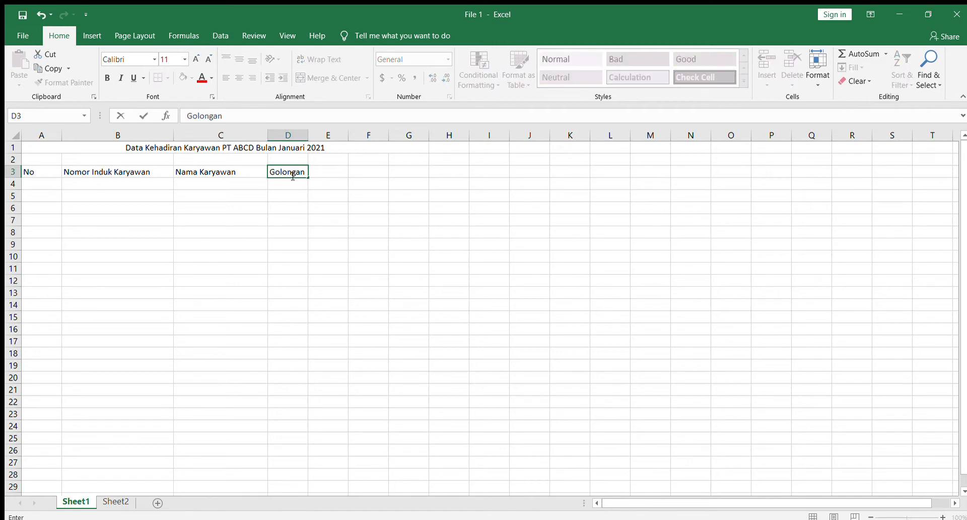
key("Tab")
type("Jabta")
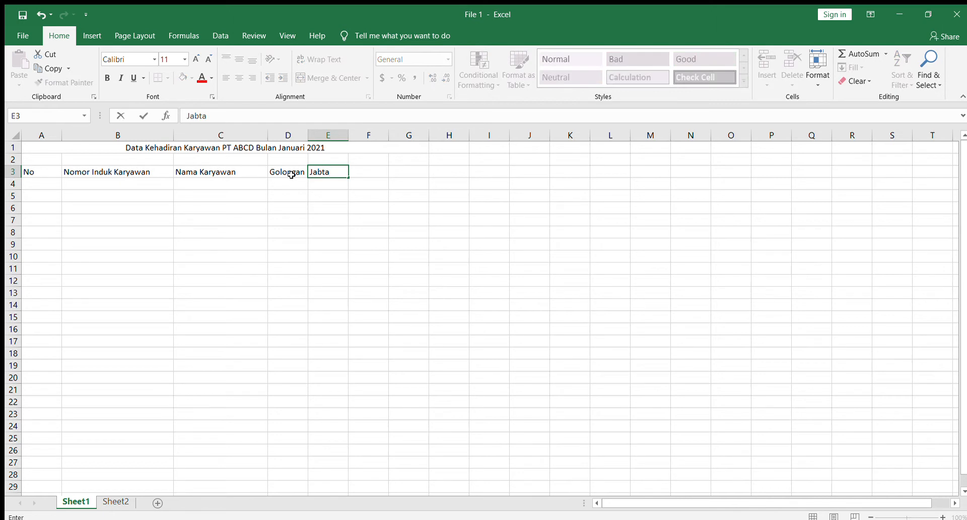
key("BackSpace")
key("BackSpace")
type("atan")
key("Tab")
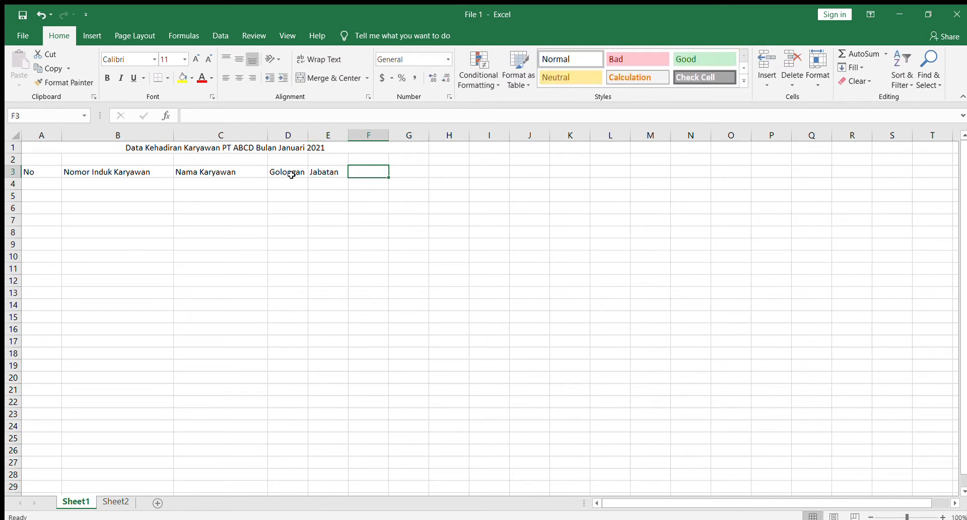
- Add the headers "Status", "Gaji Pokok" and "Keterangan" in cells F3 to H3
type("Status")
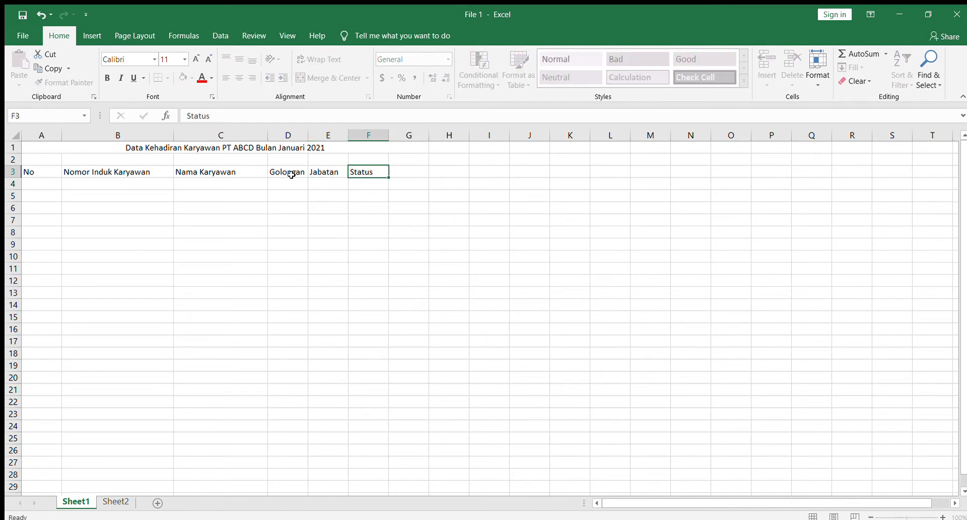
key("Tab")
type("Gaji Pokok")
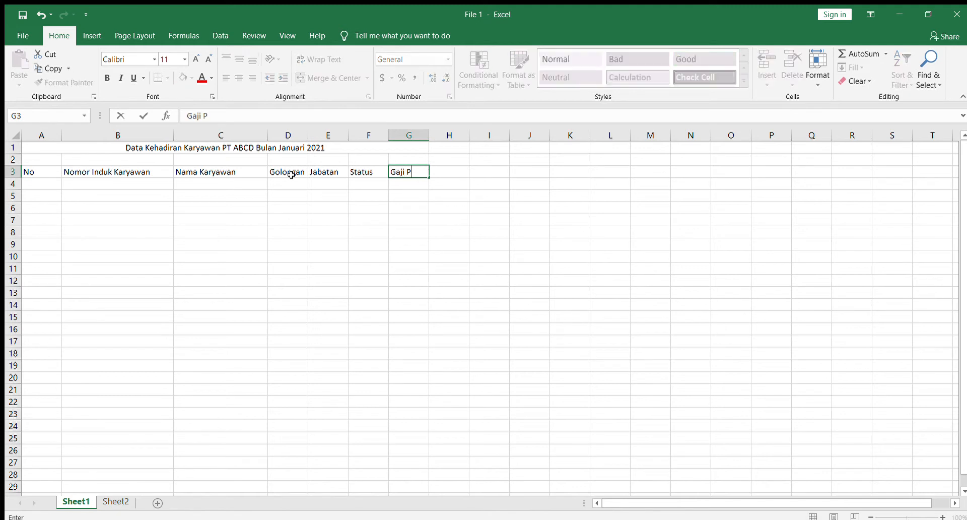
left_click(442, 181)
left_click(448, 171)
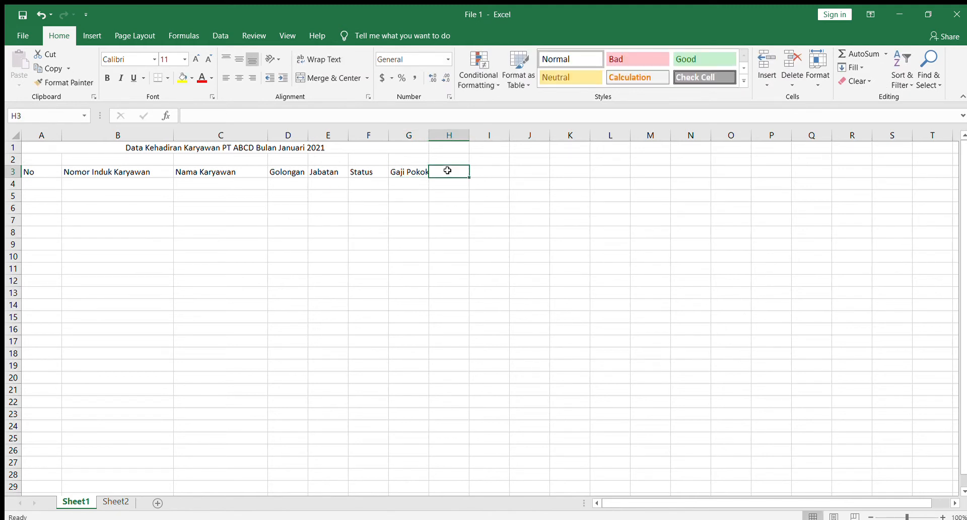
type("Keterangan")
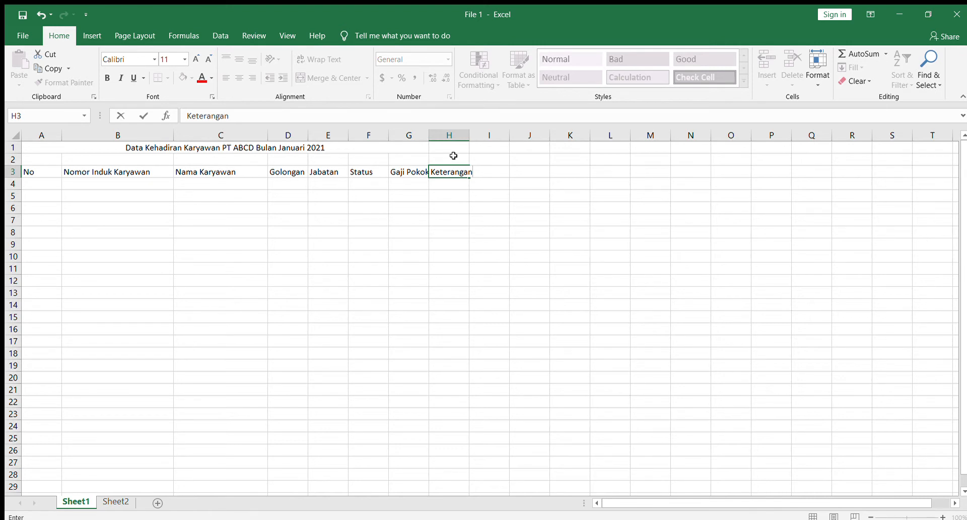
- Hide the gridlines on Sheet1
left_click(287, 36)
left_click(409, 216)
left_click(398, 160)
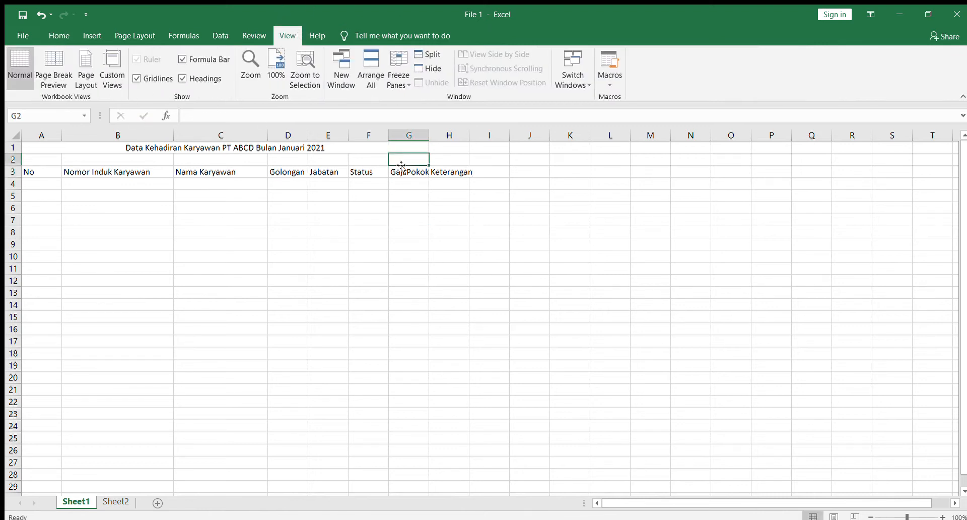
left_click(312, 173)
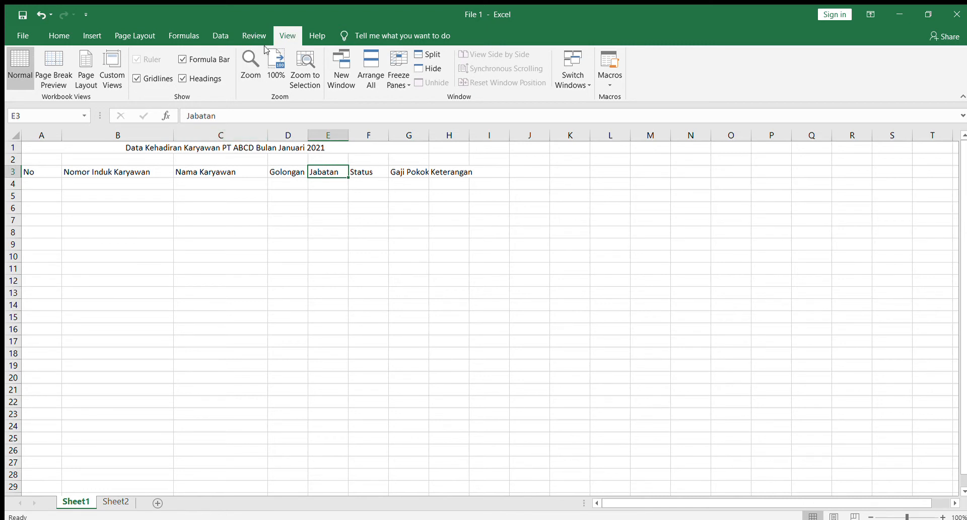
left_click(156, 78)
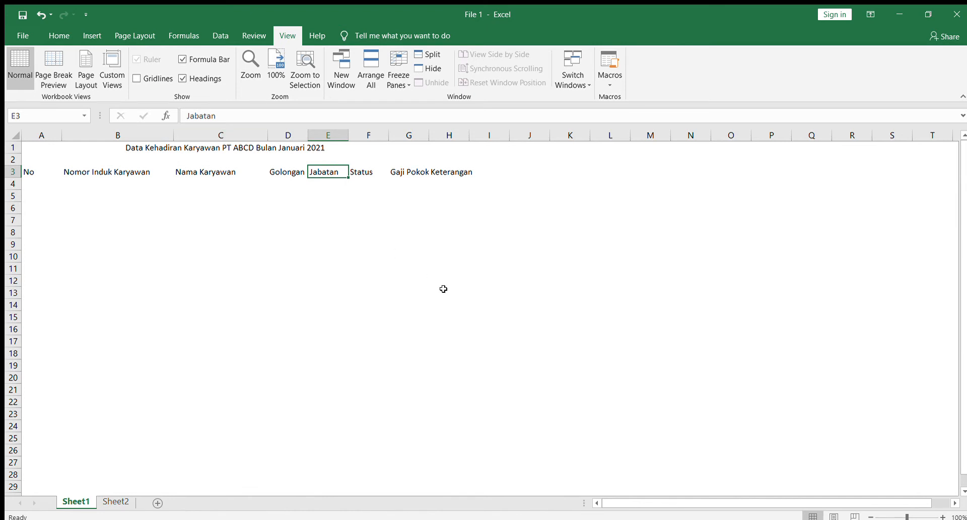
- Widen columns G and H to about twice their width for the "Gaji Pokok" and "Keterangan" headers
left_click(375, 172)
left_click(462, 184)
left_click(518, 174)
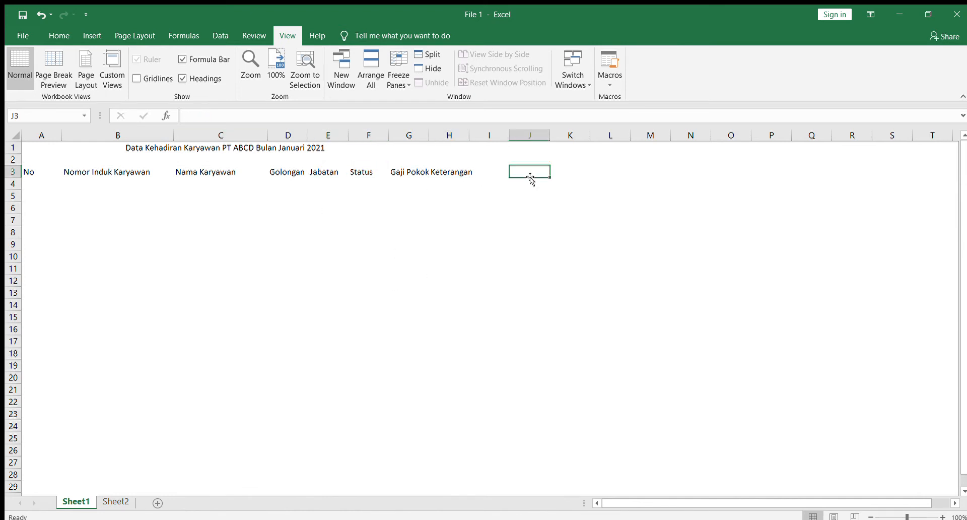
left_click_drag(429, 134, 555, 135)
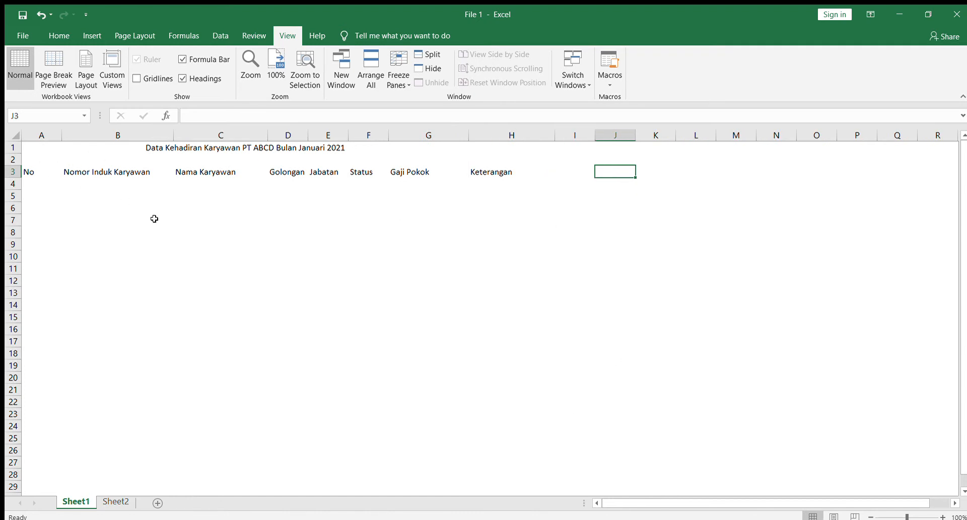
- Enter the row numbers 1 and 2 in cells A4 and A5 below the "No" header
left_click(55, 185)
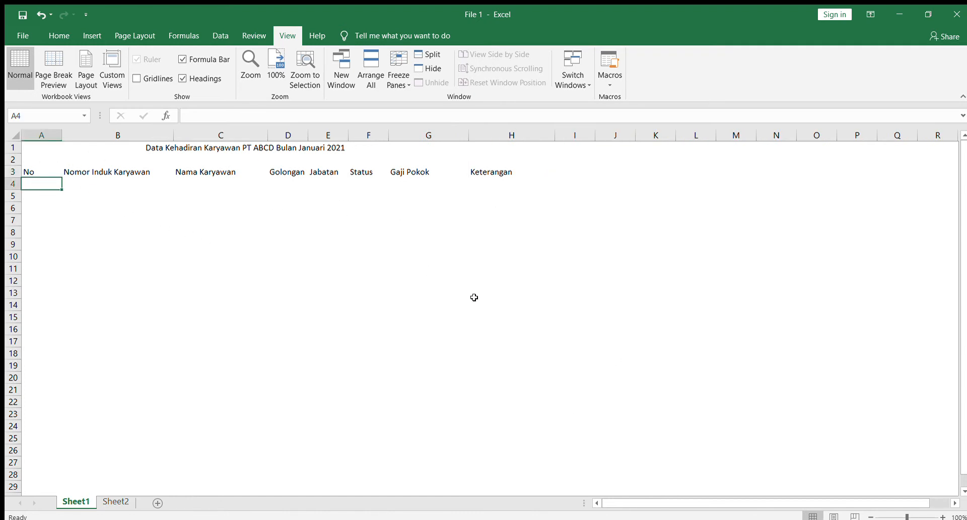
type("1")
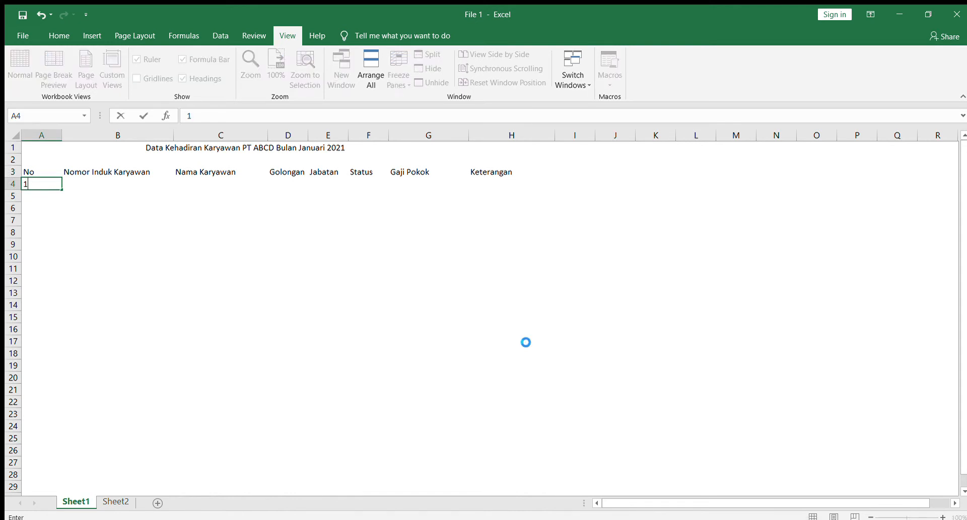
key("Return")
type("2")
key("Return")
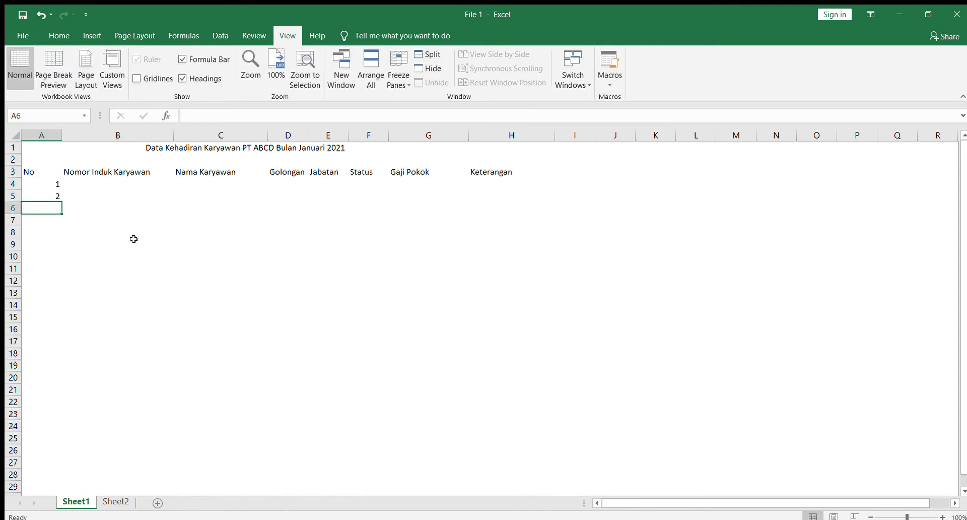
- Fill the row number series from cells A4 and A5 down to 10 in cell A13
left_click(51, 185)
left_click(67, 196)
left_click(43, 193)
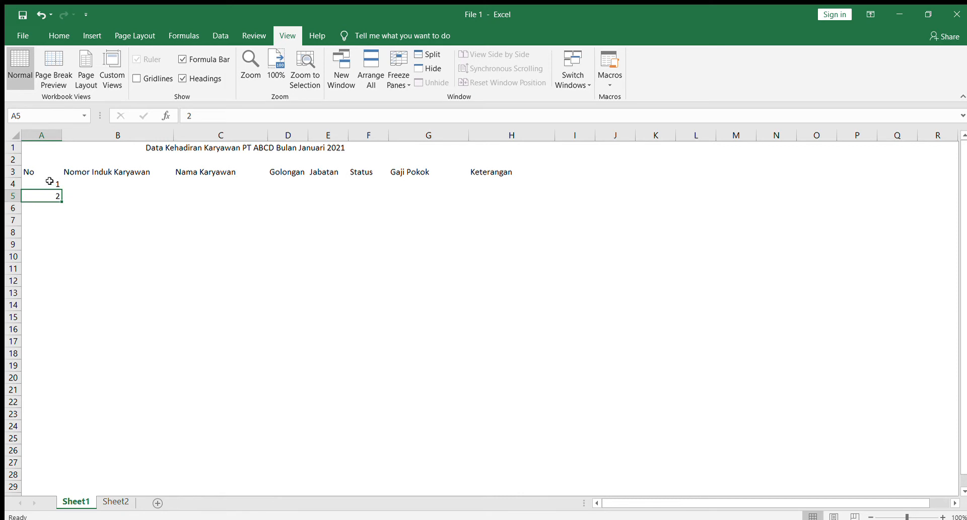
left_click_drag(50, 183, 60, 298)
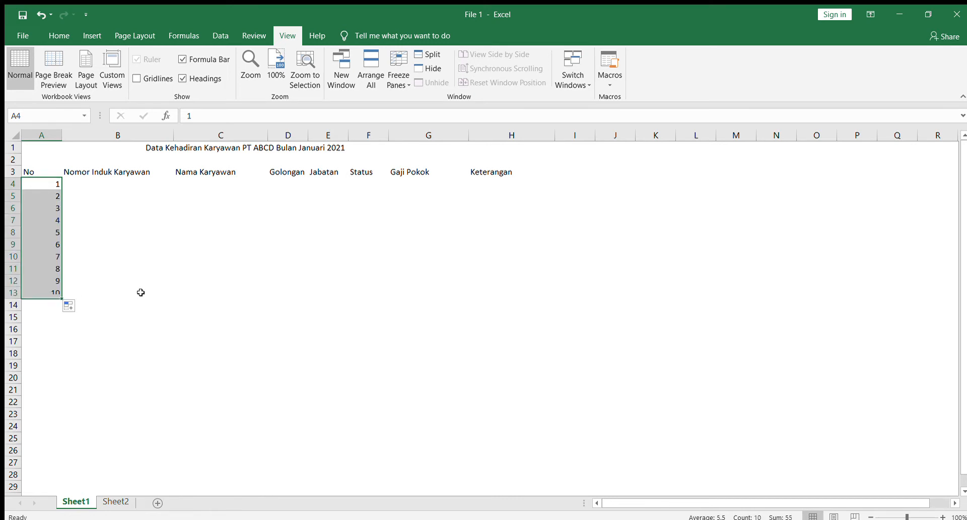
left_click(140, 292)
- Apply all borders to the table range A3 to H13 and center its contents horizontally
left_click_drag(31, 171, 476, 293)
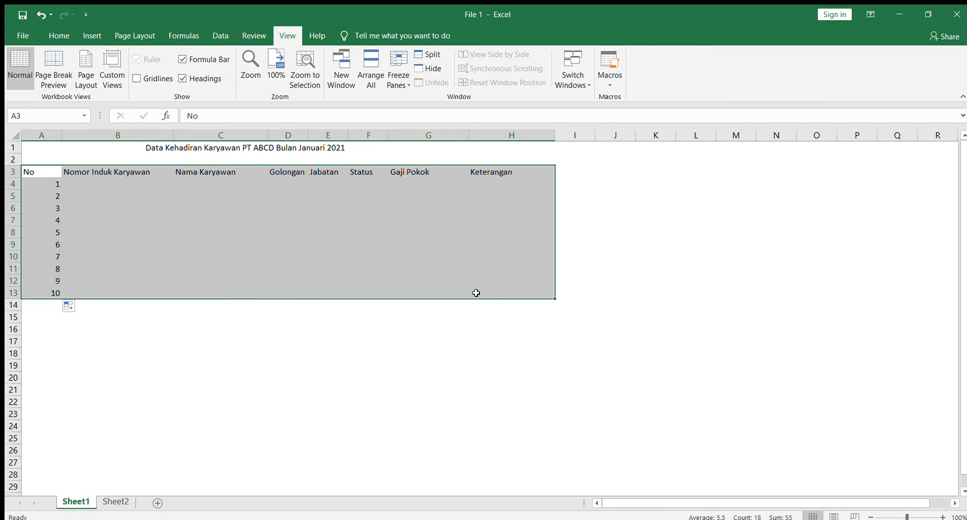
left_click(367, 353)
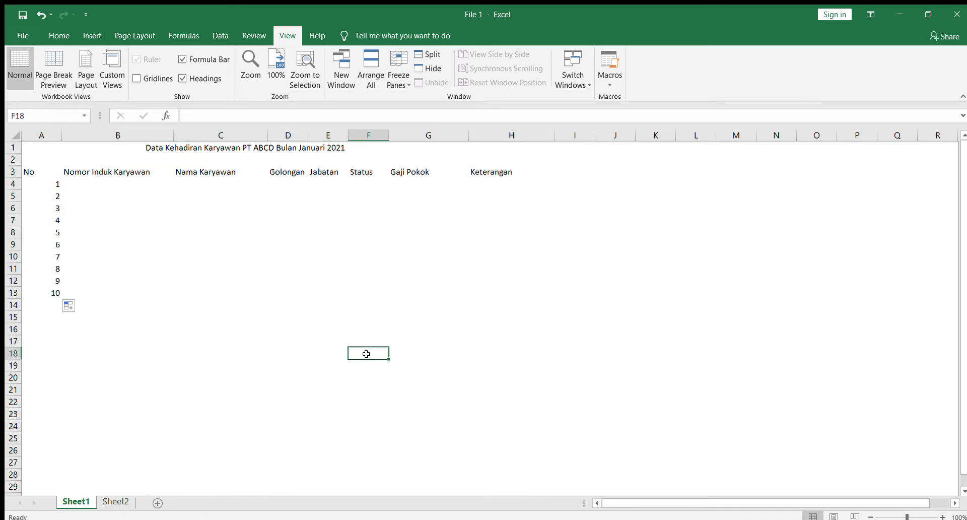
left_click_drag(27, 172, 492, 291)
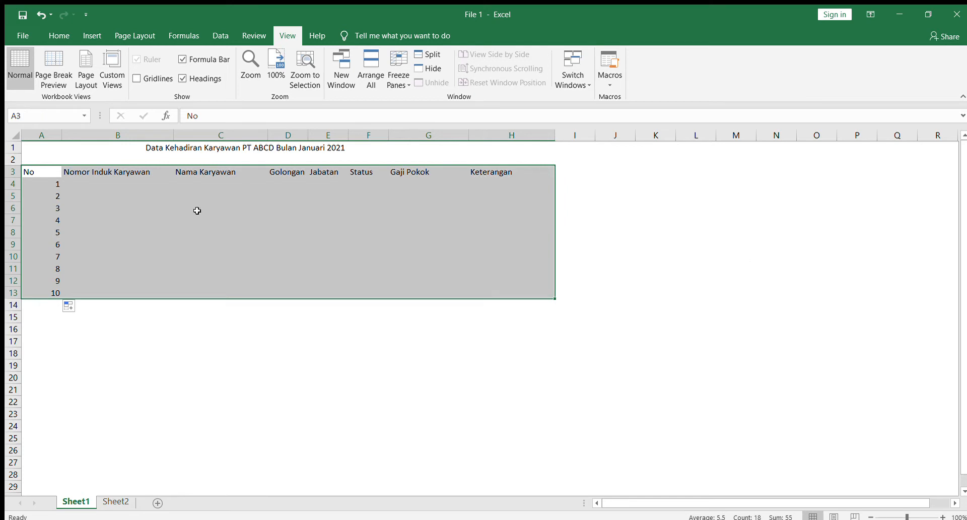
left_click(45, 35)
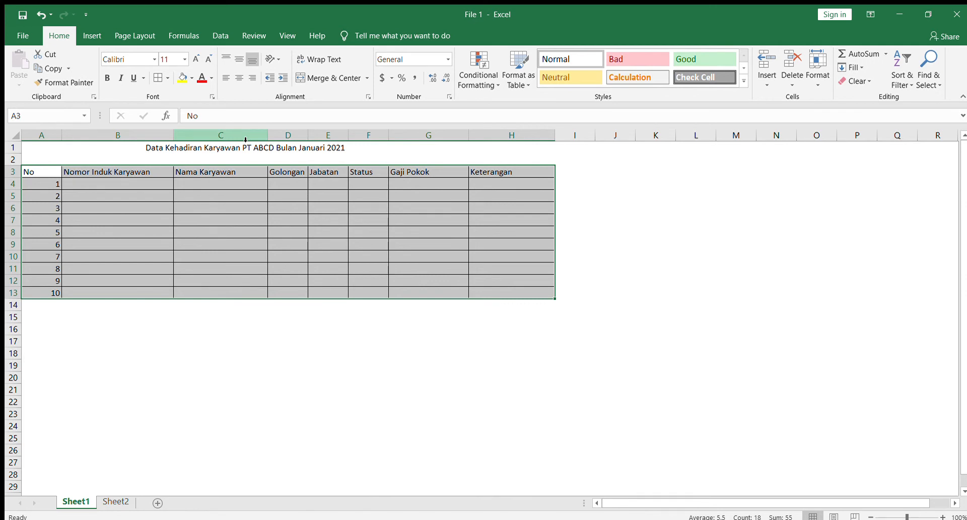
left_click(236, 77)
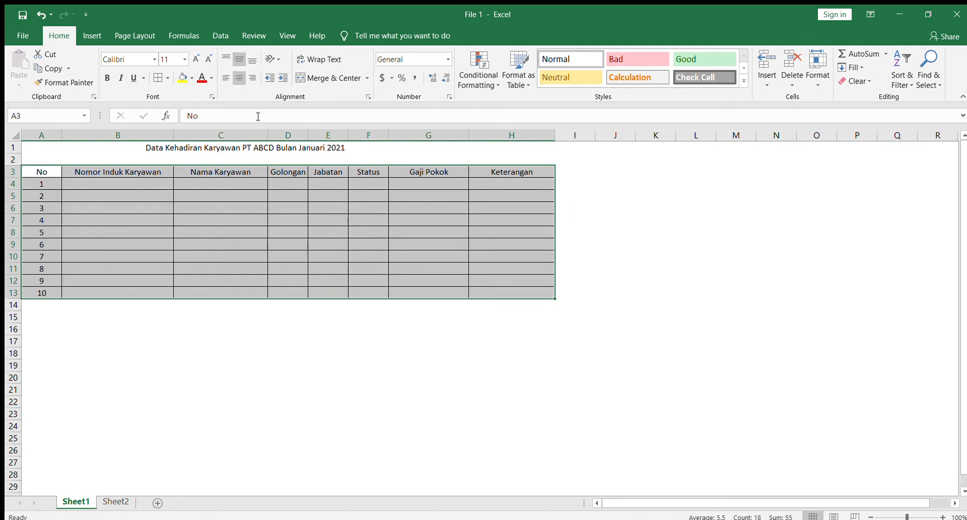
- Make the header row in cells A3 to H3 bold
left_click(194, 214)
left_click_drag(40, 171, 508, 172)
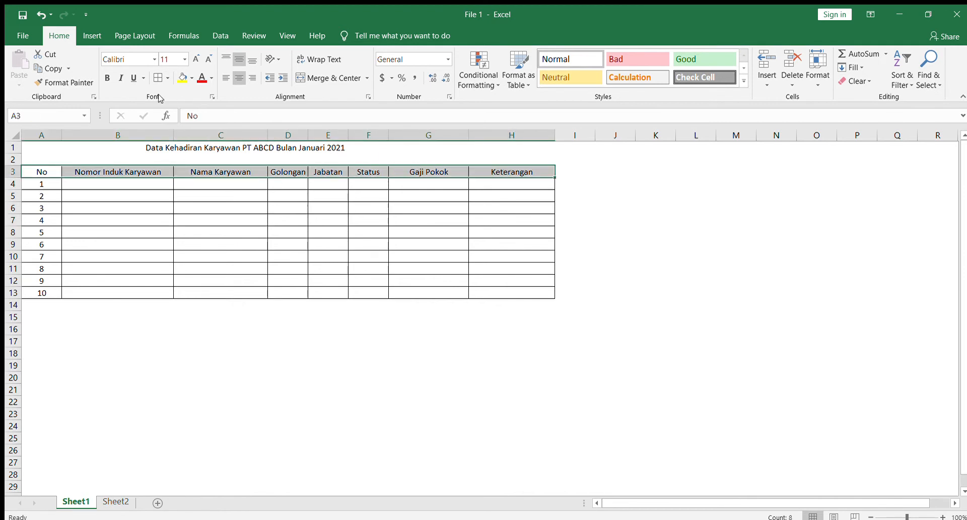
left_click(104, 77)
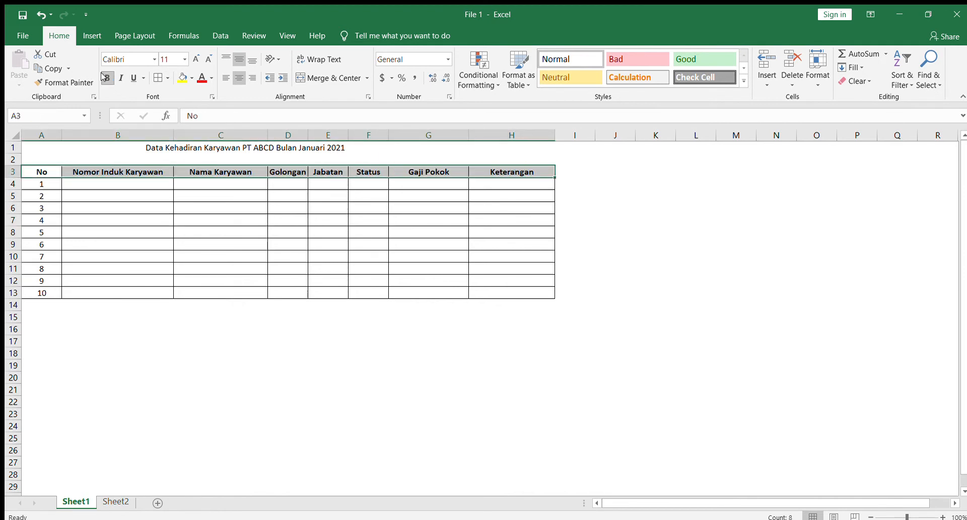
left_click(76, 203)
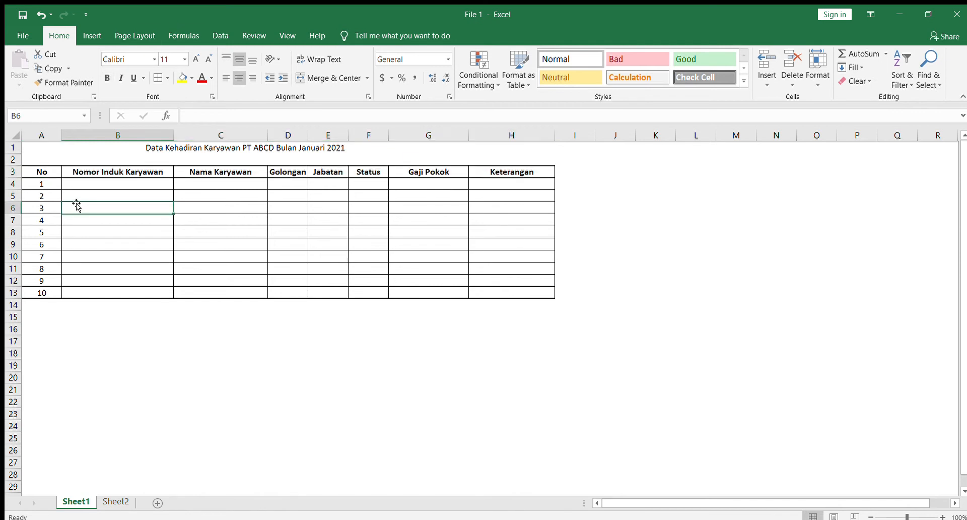
- Set the font of the whole table, A3 to H13, to Arial Rounded
left_click(60, 174)
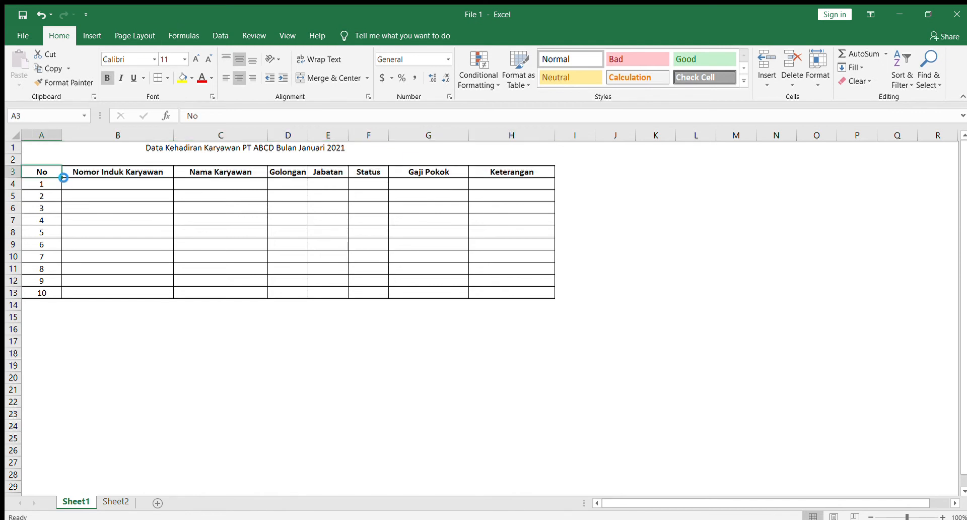
key("ctrl+a")
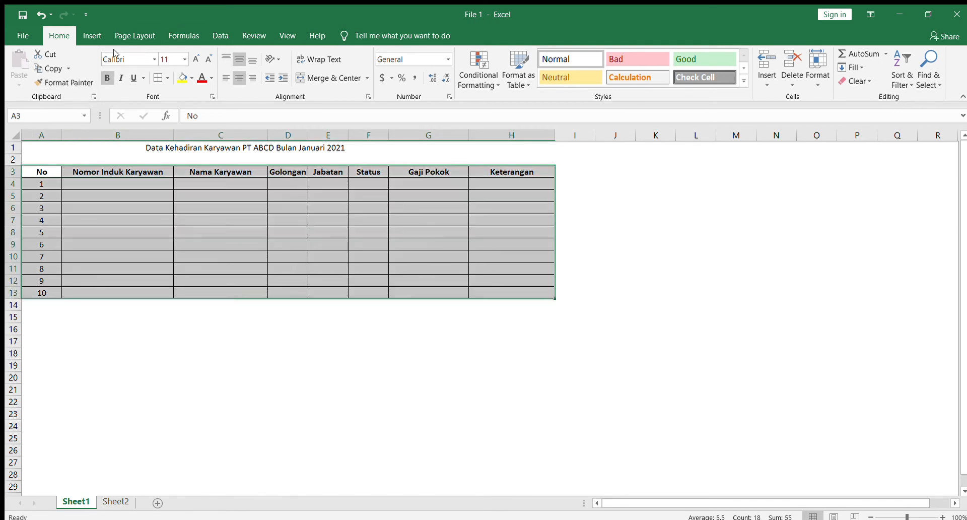
left_click(154, 59)
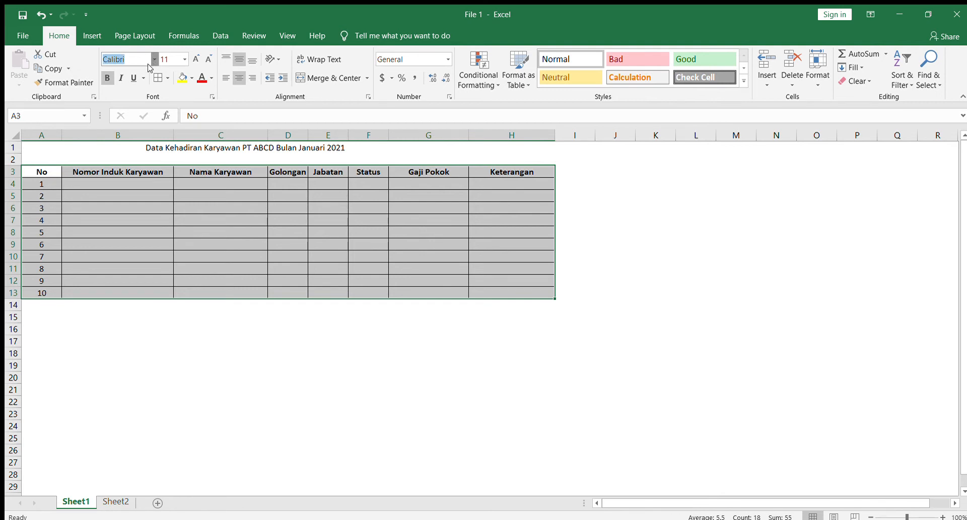
left_click(152, 230)
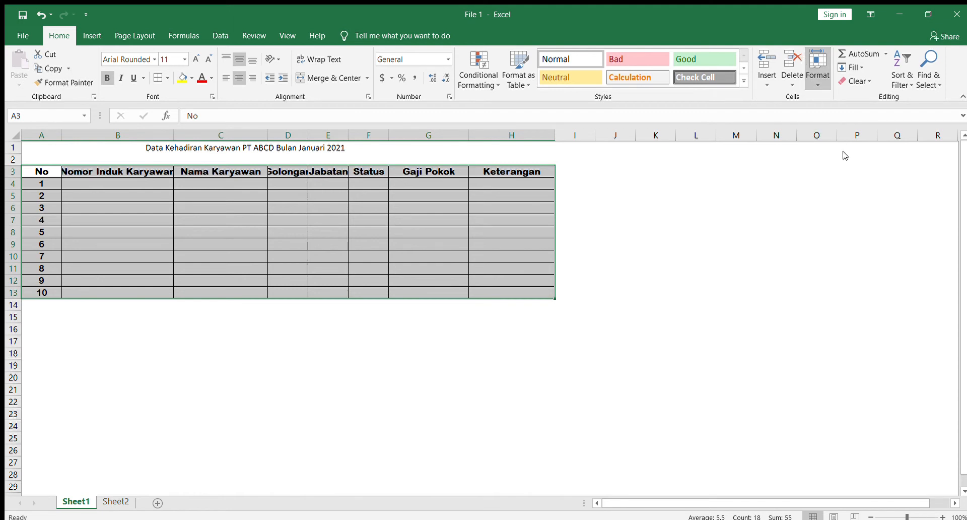
- AutoFit the widths of table columns A to H to their contents
key("alt+h")
key("o")
key("i")
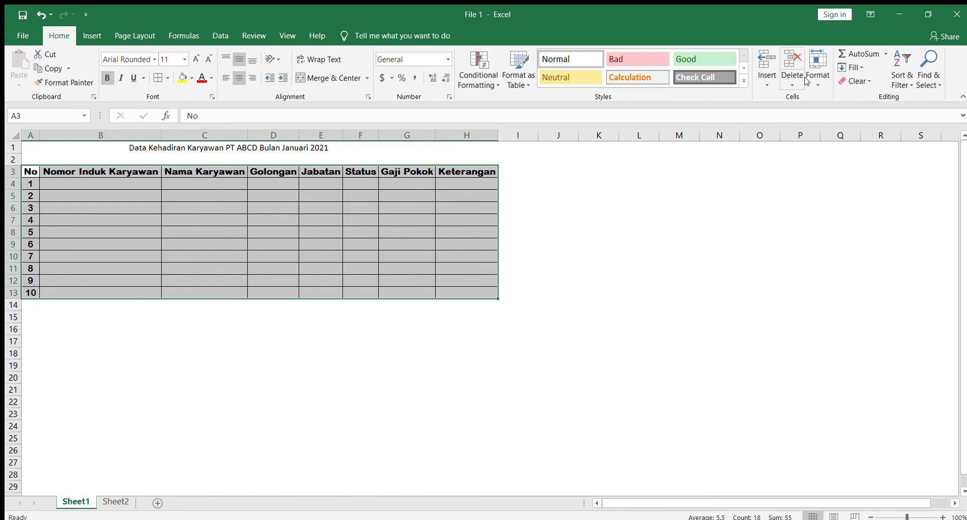
left_click(64, 191)
left_click(64, 187)
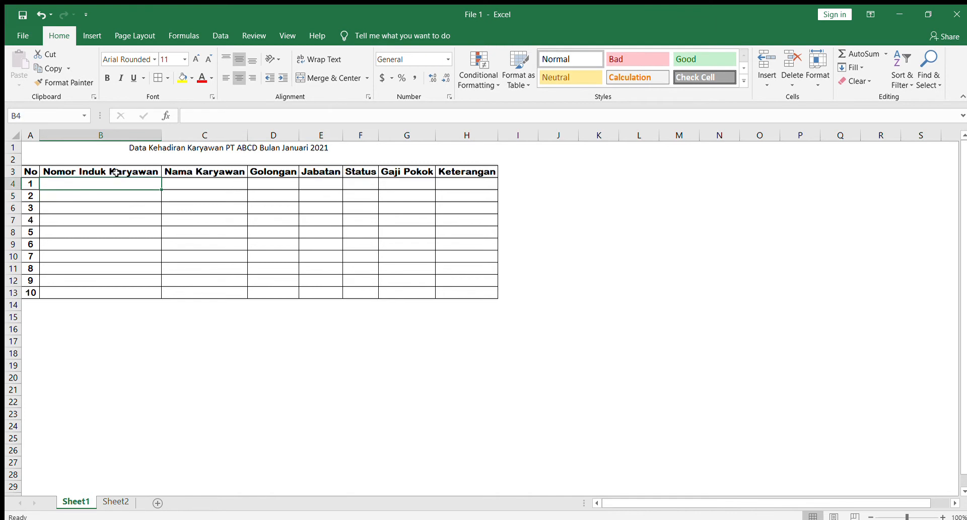
- Wrap the "Nomor Induk Karyawan" header in B3, narrow column B so it breaks onto two lines, and save the workbook
left_click(118, 175)
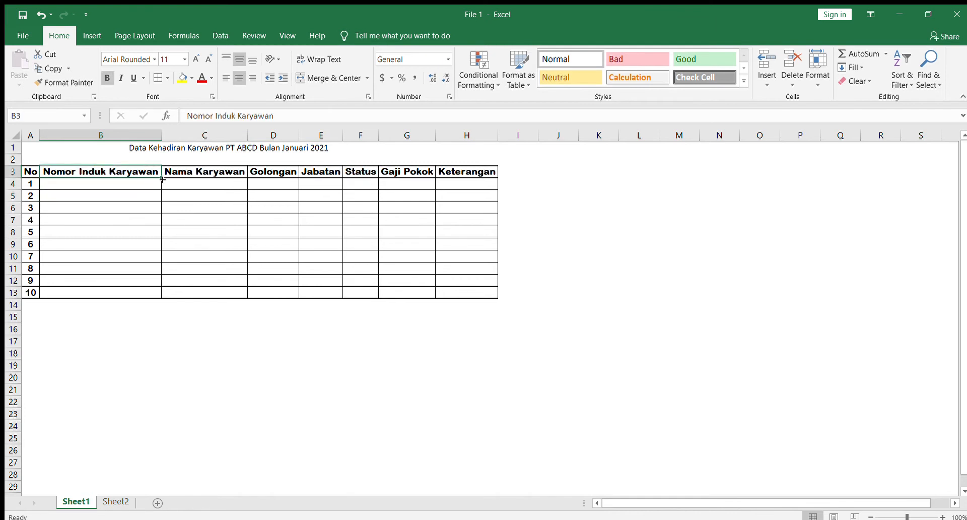
left_click(310, 61)
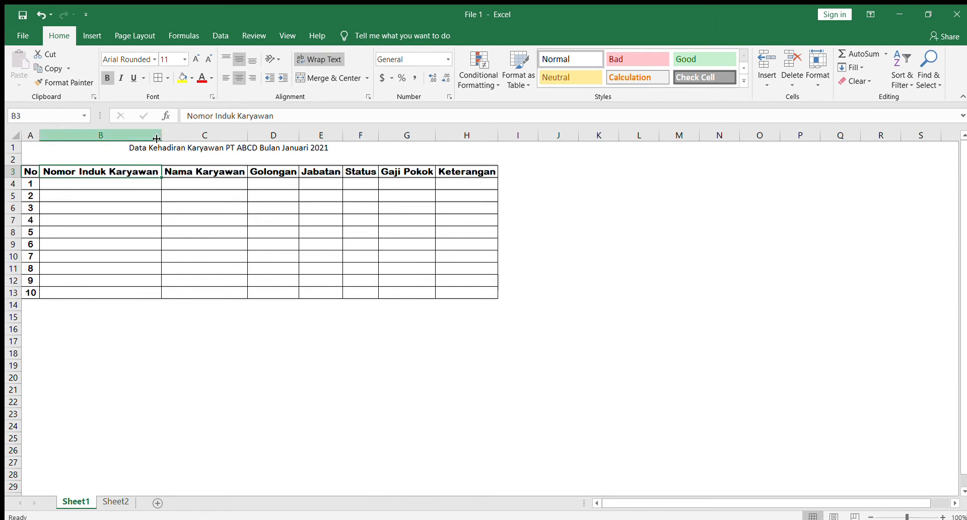
left_click_drag(164, 136, 109, 136)
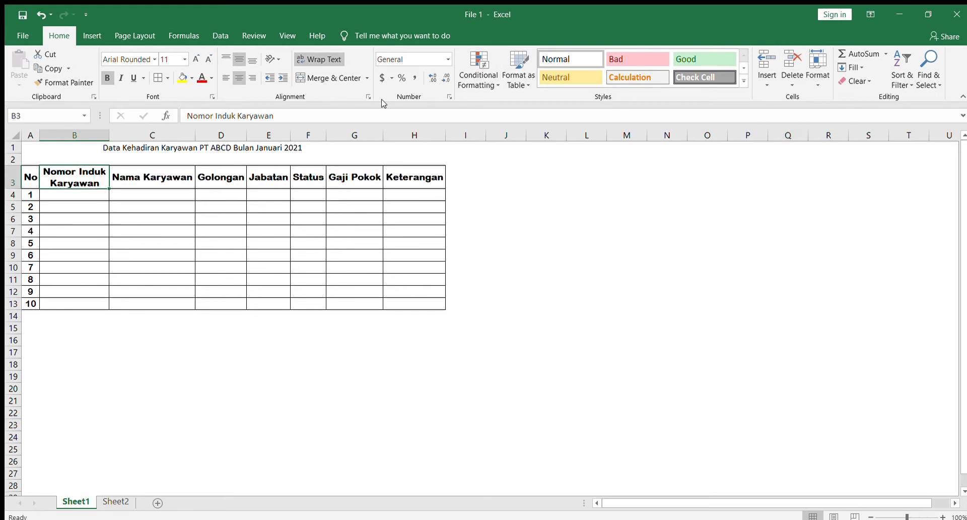
left_click(20, 15)
- Enter the first two employee ID numbers in cells B4 and B5 and fill the series down to B13
left_click(81, 193)
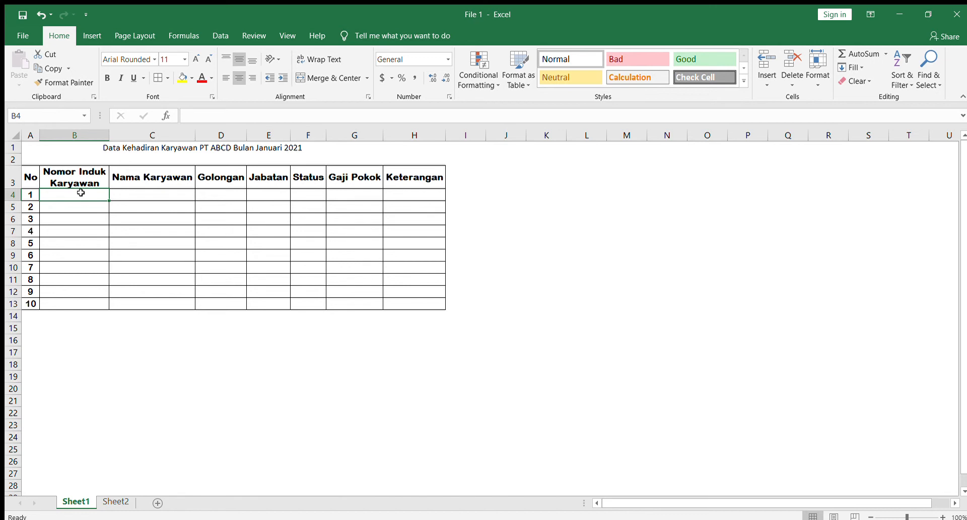
type("111")
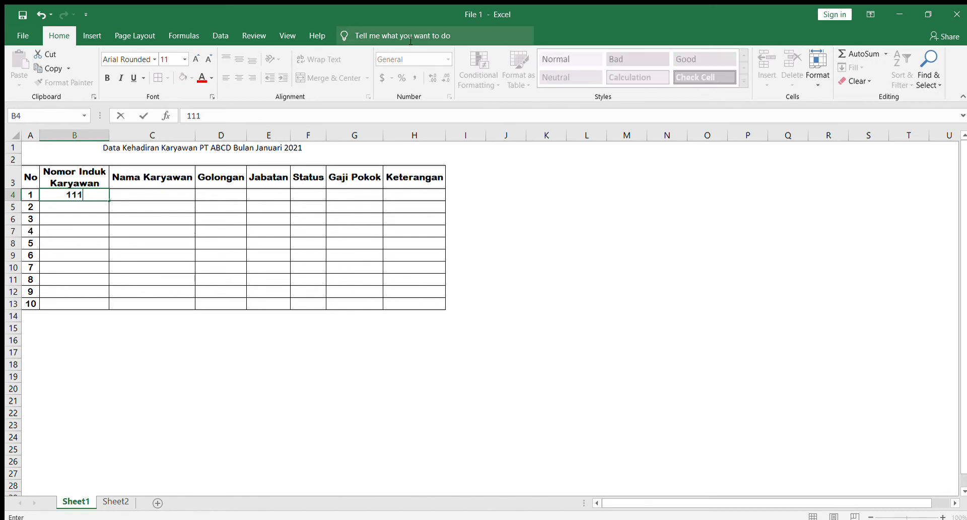
type("001")
key("Return")
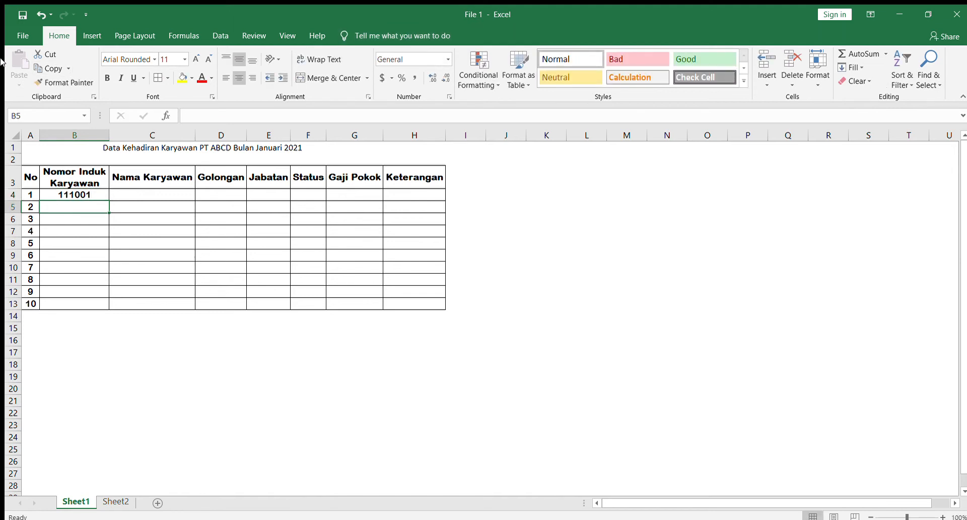
type("11100")
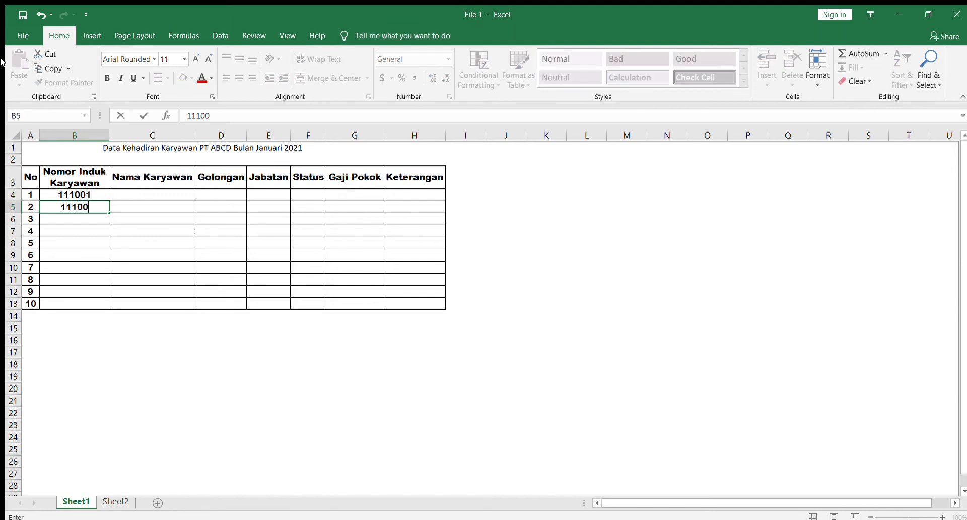
type("2")
key("Return")
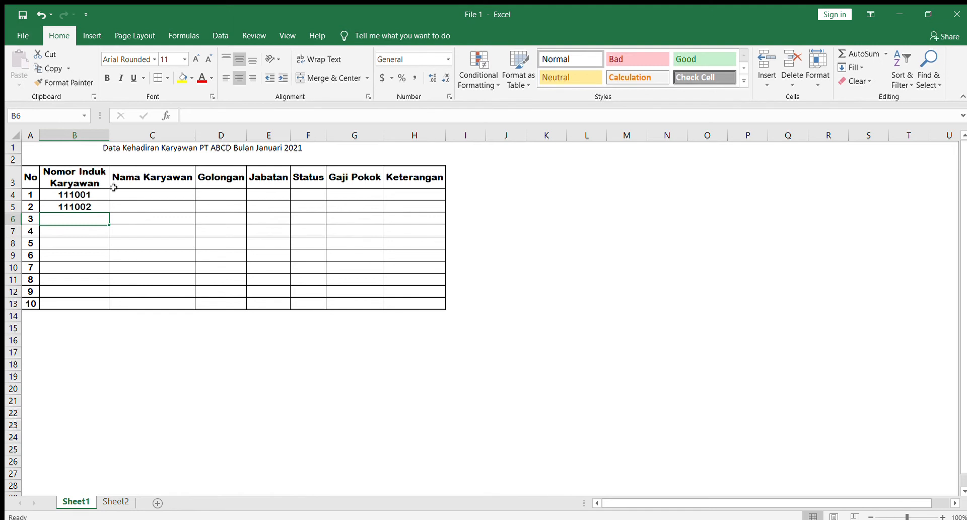
left_click_drag(99, 194, 109, 310)
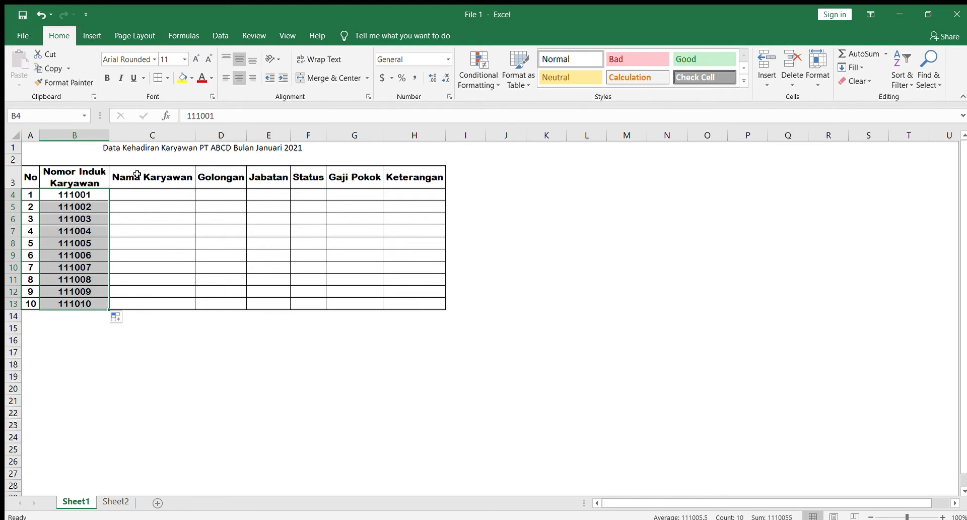
left_click(139, 190)
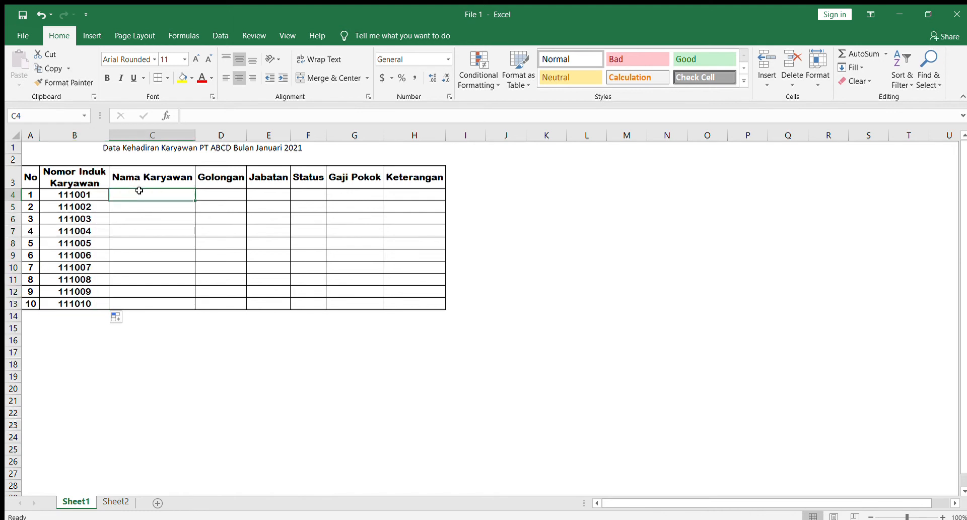
- Try bold formatting on the row numbers and employee ID numbers in A4 to B13
left_click_drag(30, 194, 99, 302)
left_click(107, 77)
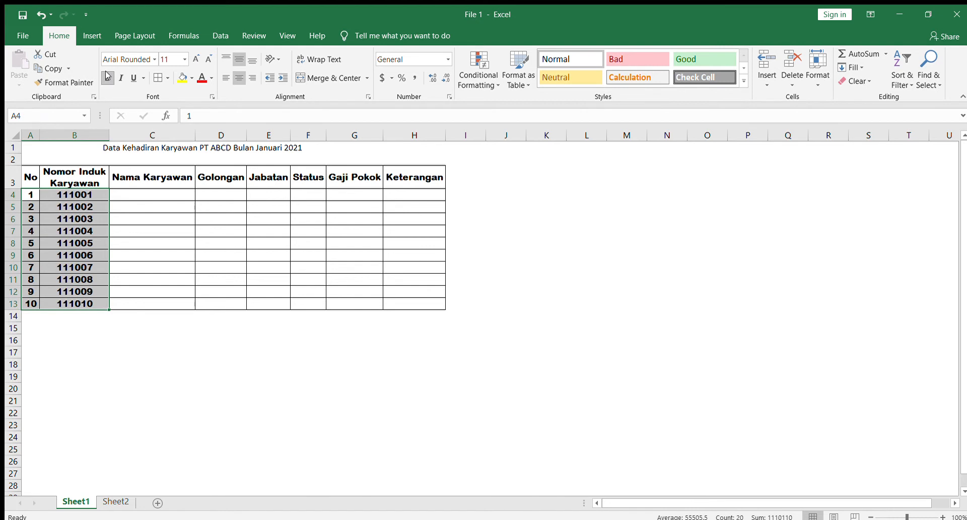
left_click(107, 77)
- Enter the first five employees' names in cells C4 to C8 of the Nama Karyawan column
left_click(143, 195)
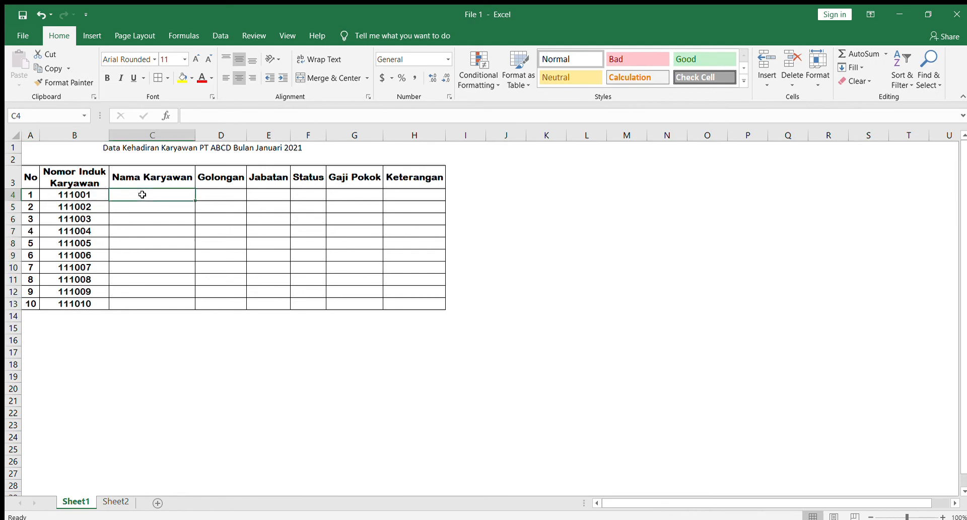
type("Andi")
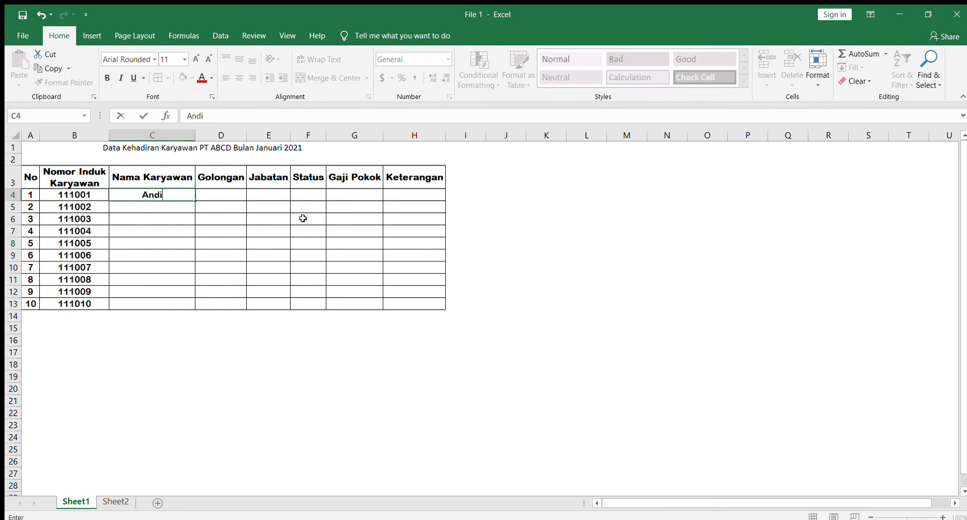
key("Return")
type("Dika")
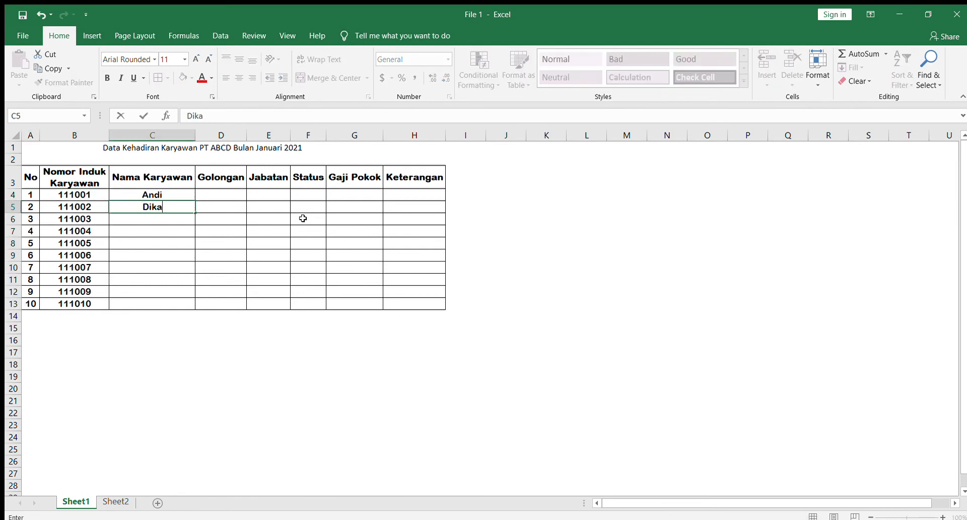
key("Return")
type("Karina")
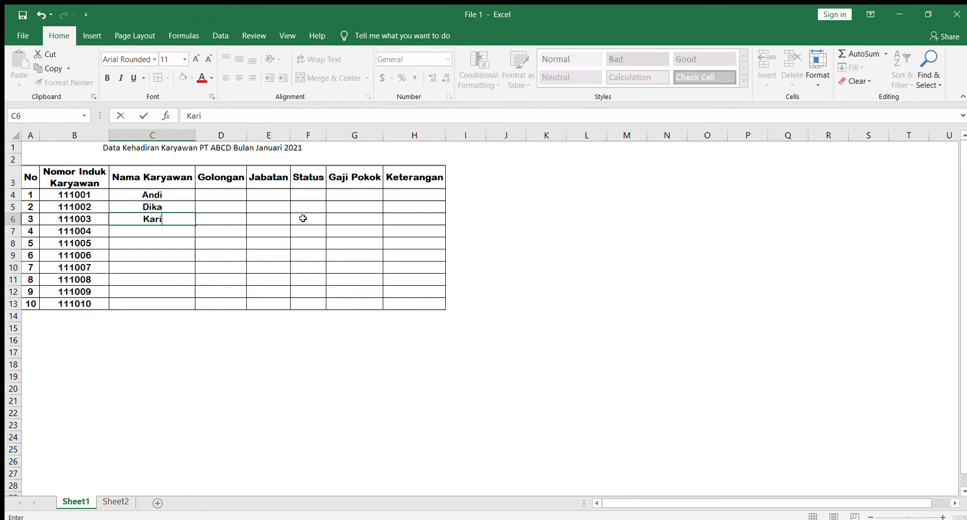
key("Return")
type("Nina")
key("Return")
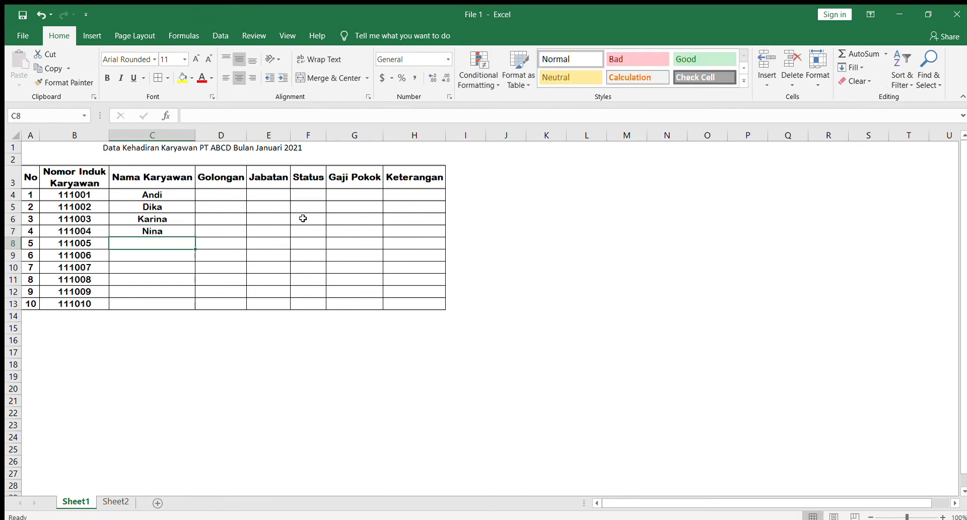
type("Doni")
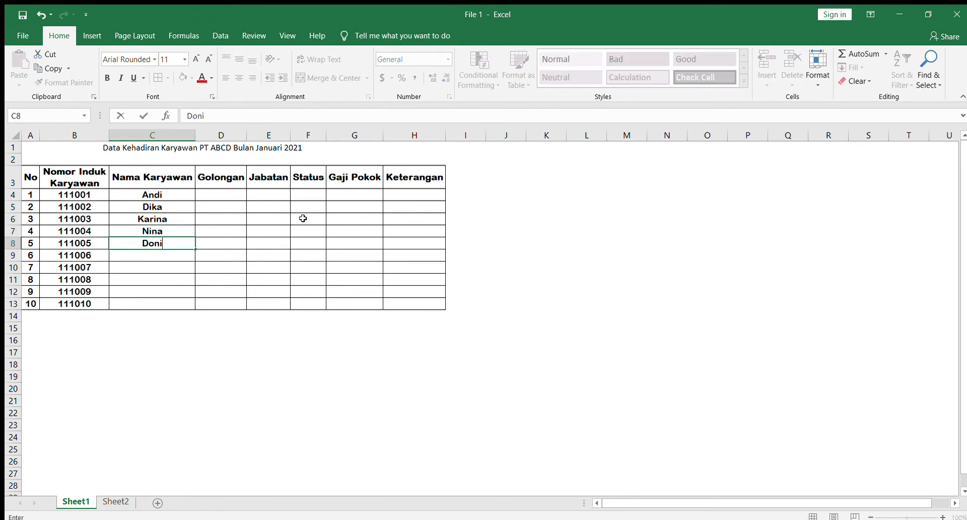
key("Return")
- Enter the remaining five employees' names in cells C9 to C13
type("Nia")
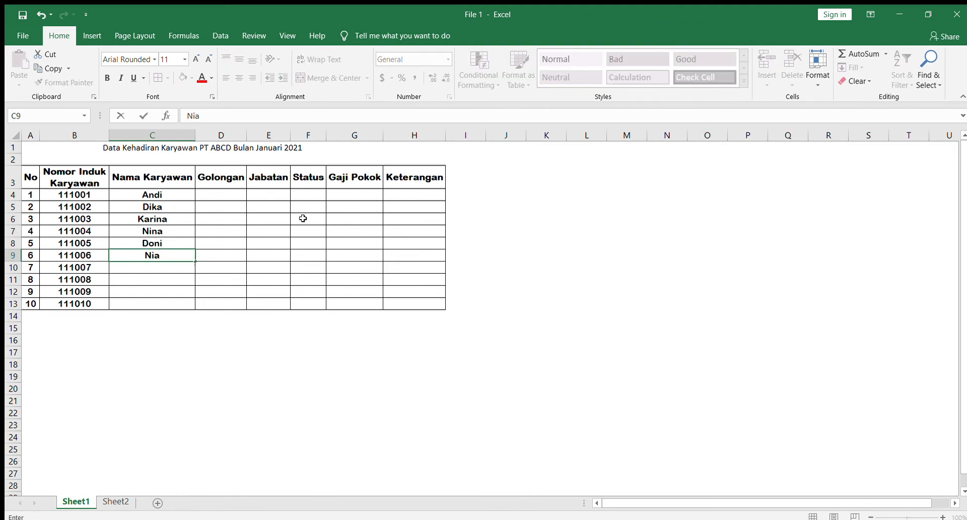
type(" Ramadhani")
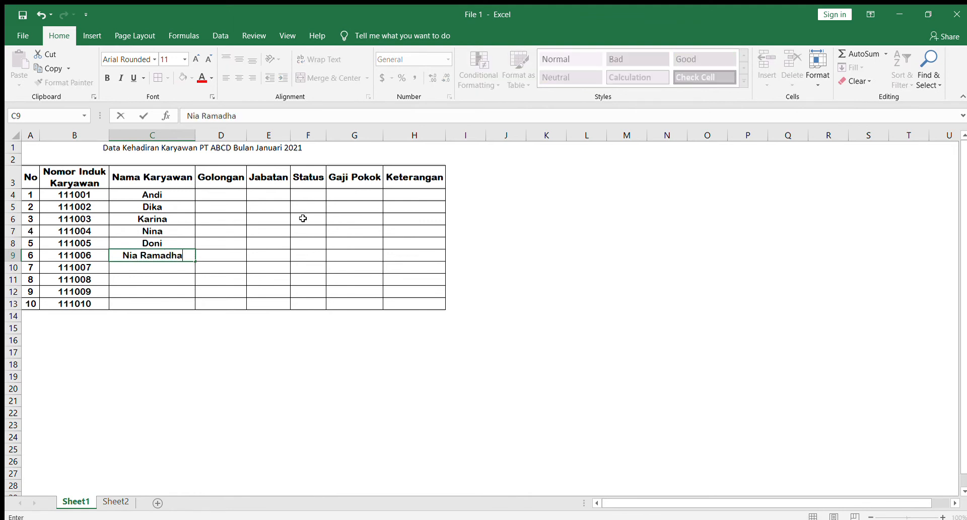
key("Return")
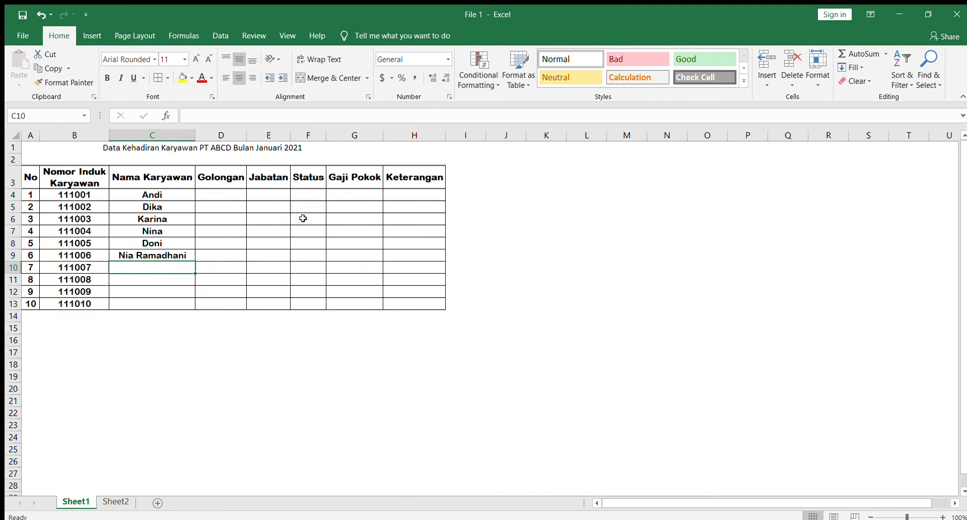
type("Nita")
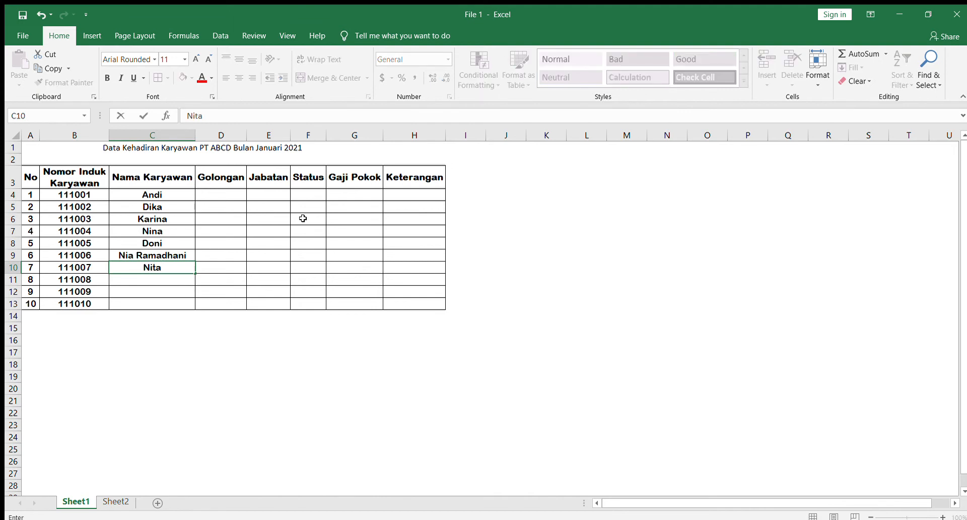
key("Return")
type("Kasih")
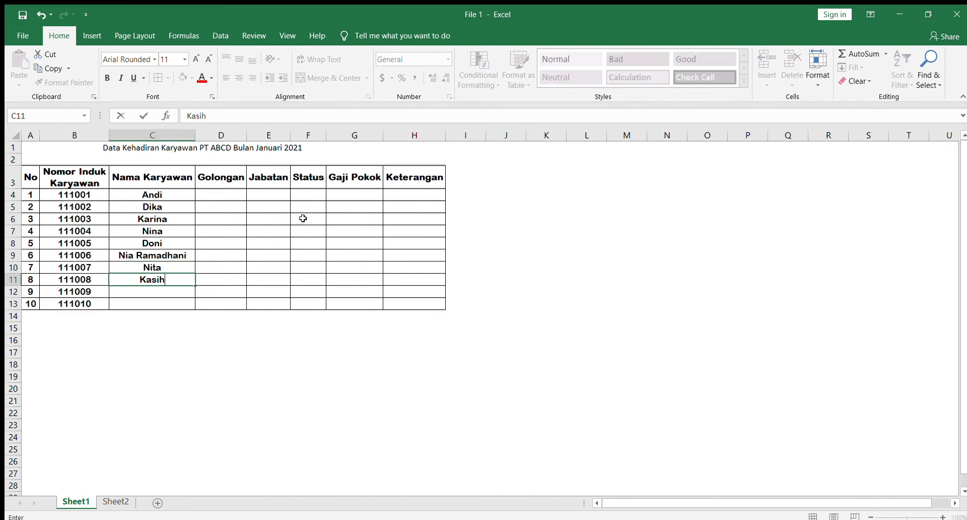
key("Return")
type("Anugerah")
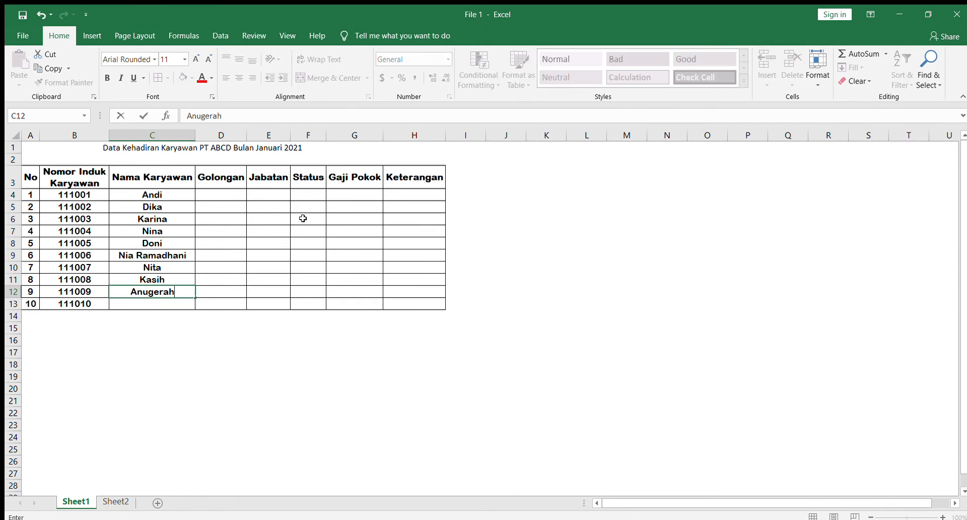
key("Return")
type("Ramah")
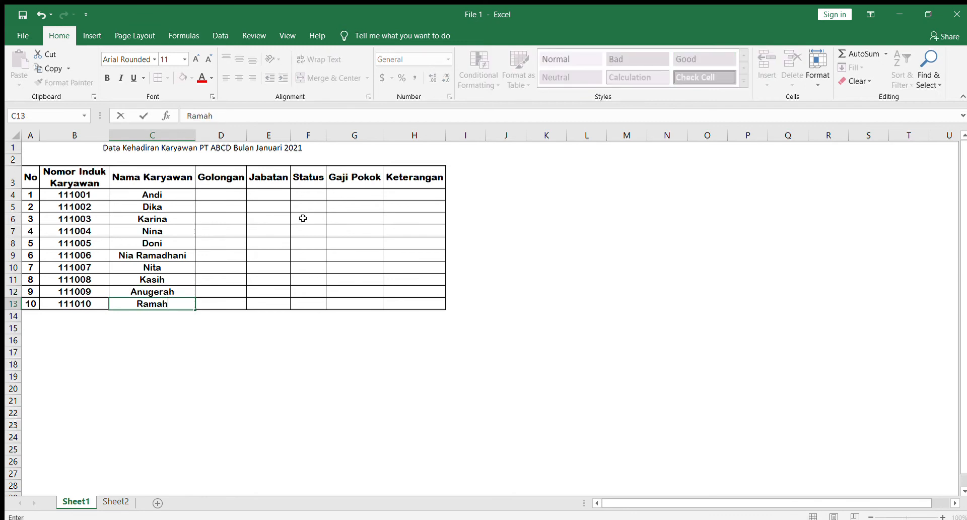
left_click(222, 243)
- Left-align the employee names in C4 to C13
left_click_drag(152, 195, 166, 302)
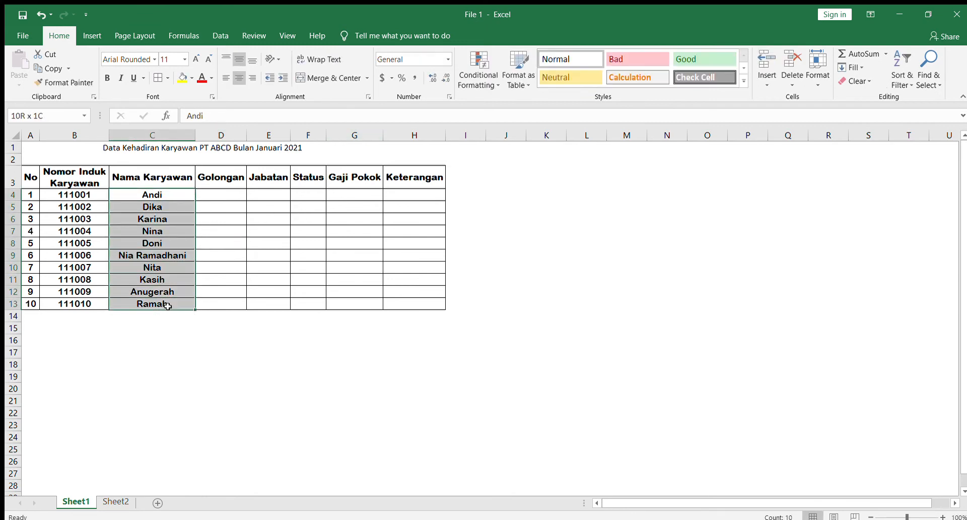
left_click(225, 78)
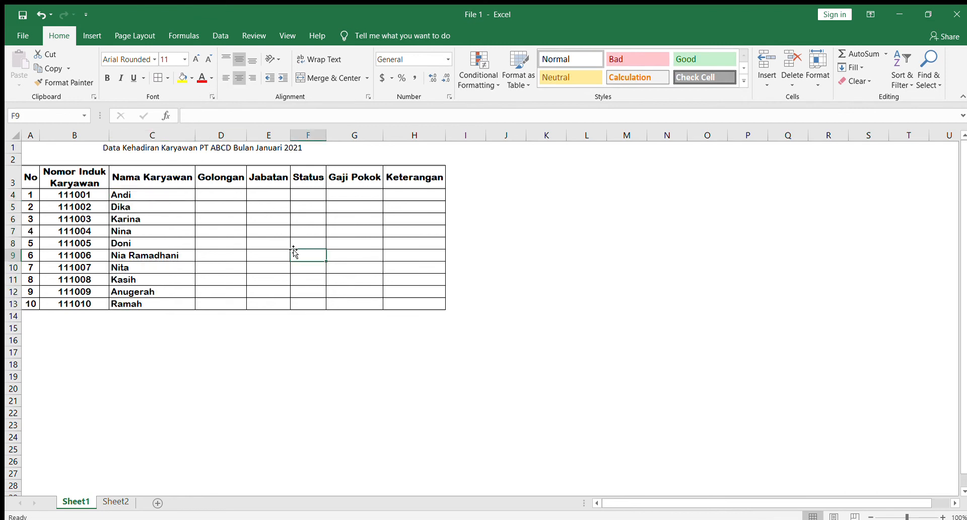
- Enter I, II and III in cells D4 to D6 of the Golongan column
left_click(214, 195)
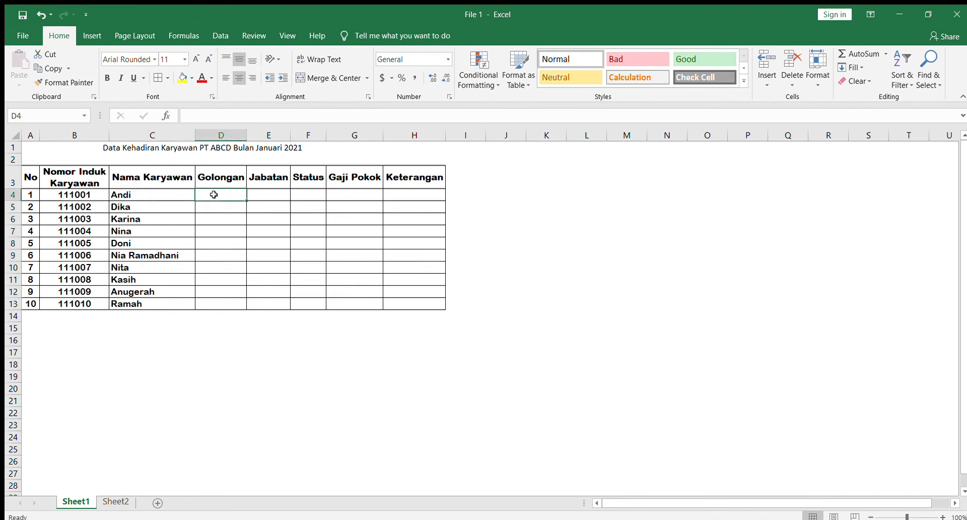
type("I")
key("Return")
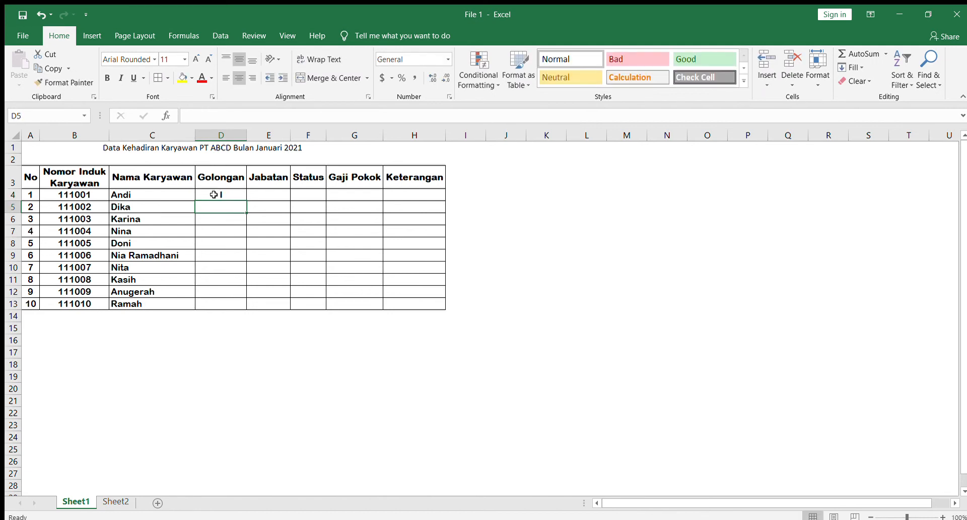
type("II")
key("Return")
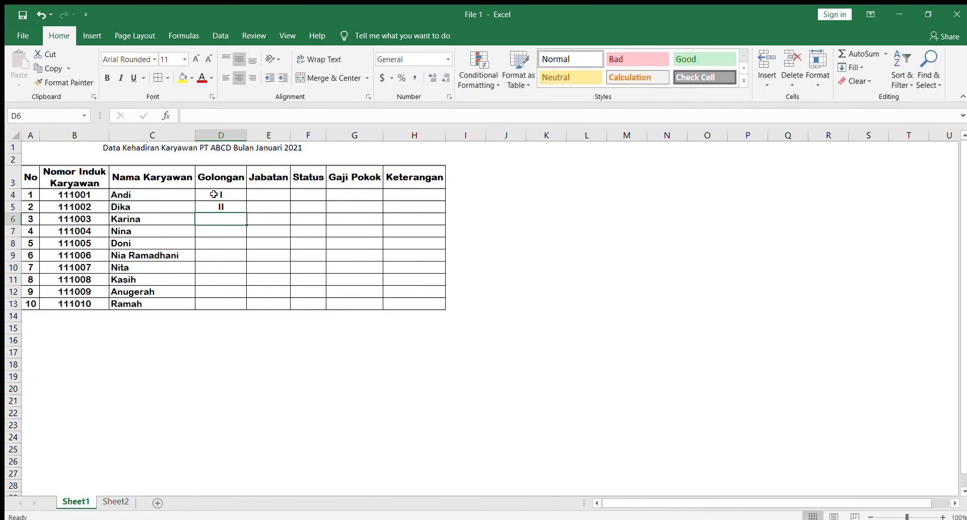
type("III")
key("Return")
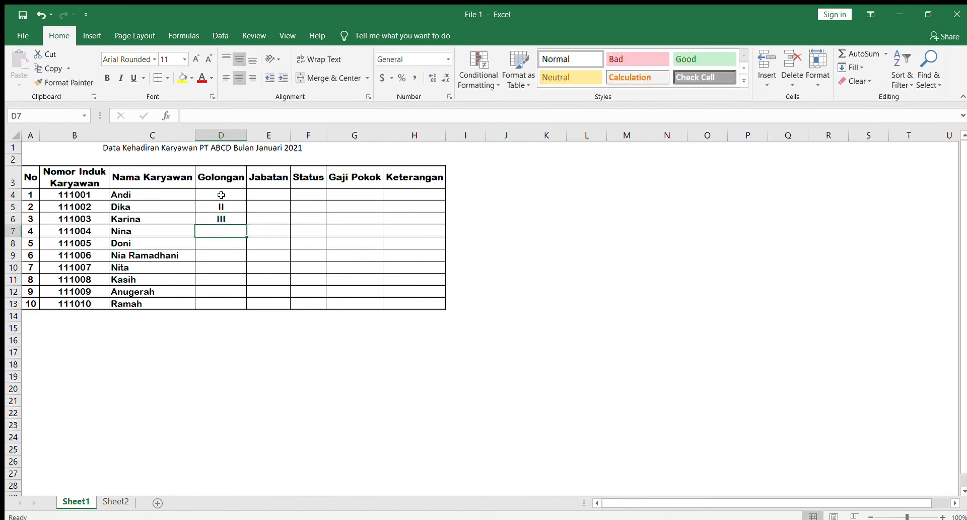
- Try filling the Golongan values from D4 down to D13 with two different patterns, undoing each fill
left_click(222, 196)
left_click_drag(222, 196, 246, 312)
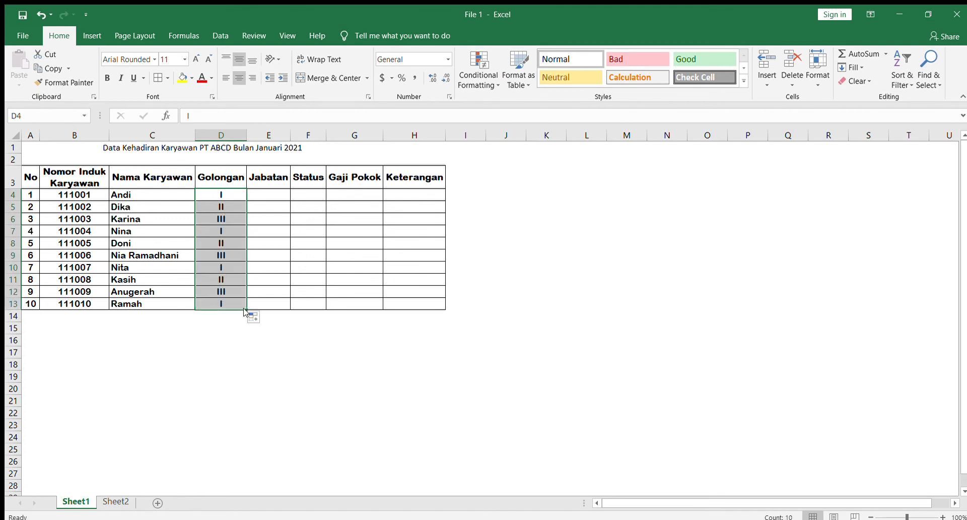
key("ctrl+z")
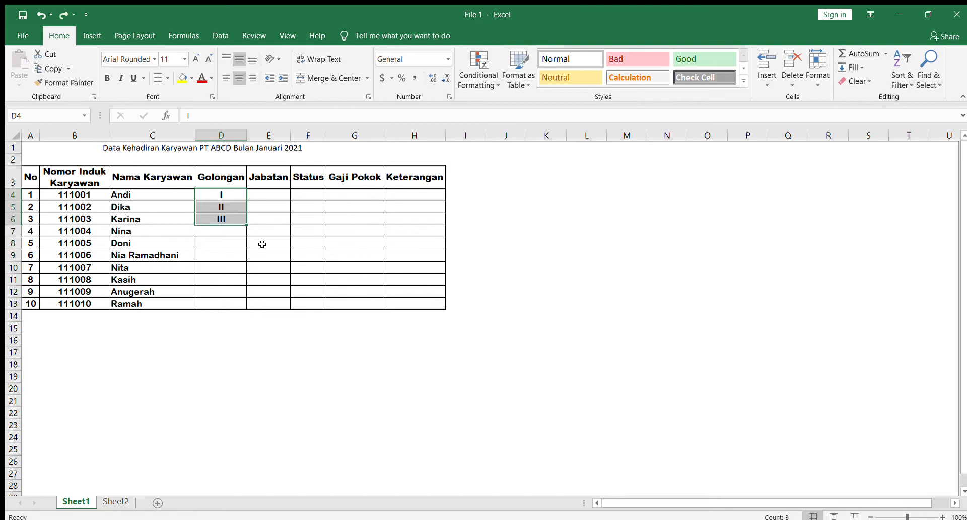
left_click_drag(225, 192, 233, 309)
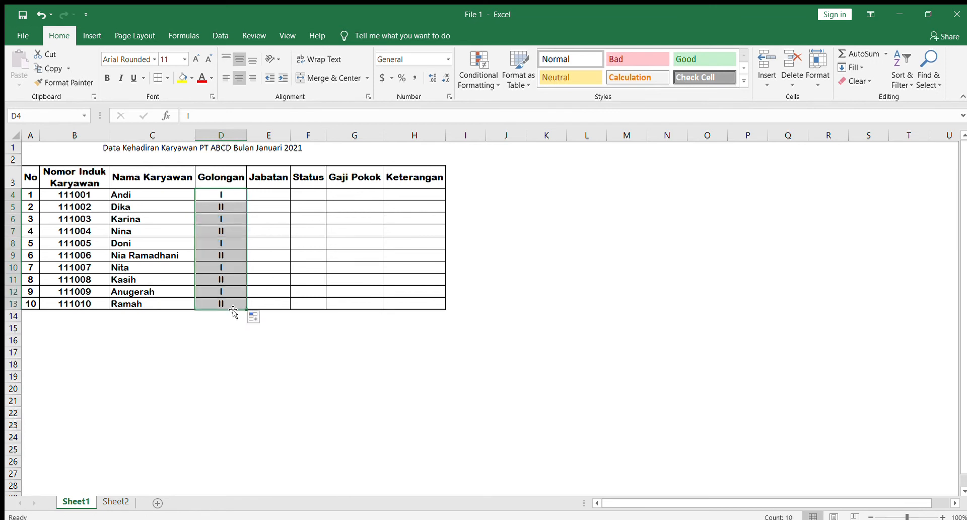
key("ctrl+z")
- Enter the Golongan values I, I, II and II in cells D7 to D10
left_click(228, 235)
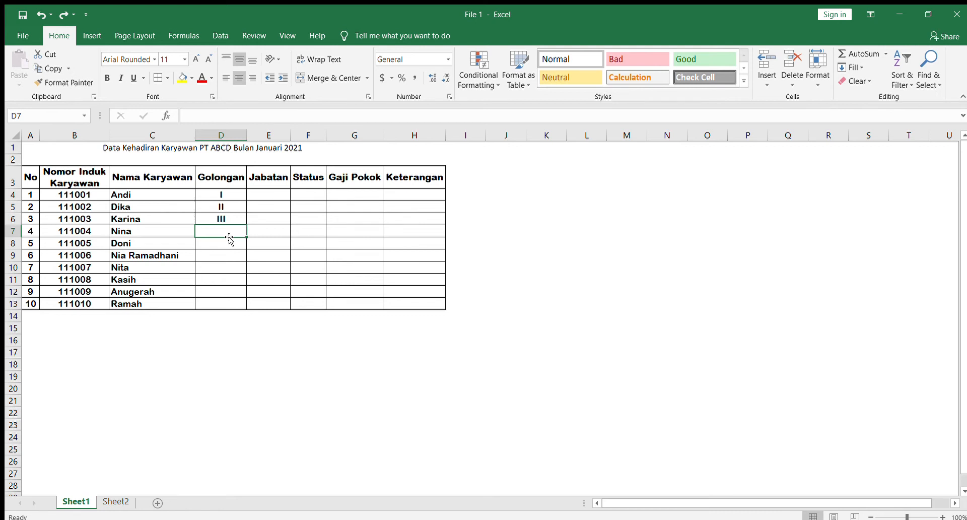
type("V")
key("BackSpace")
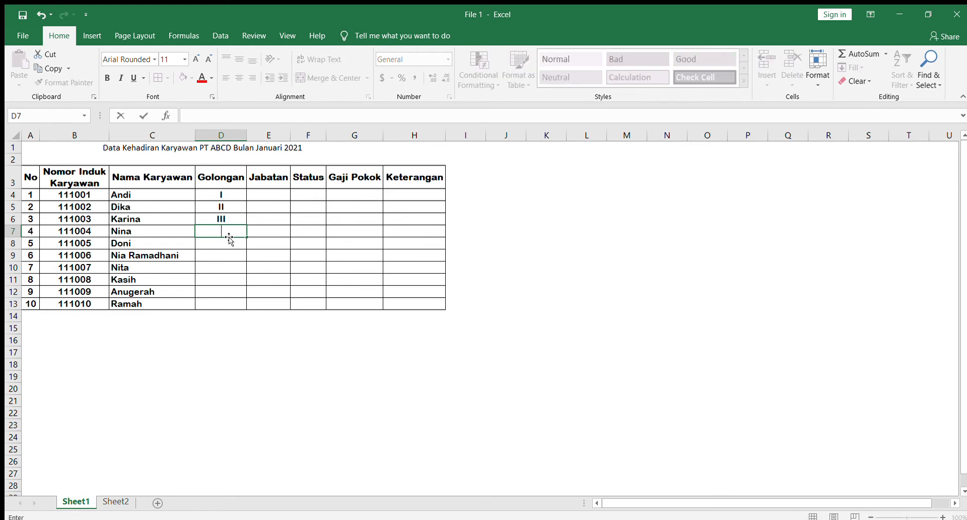
type("I")
key("Return")
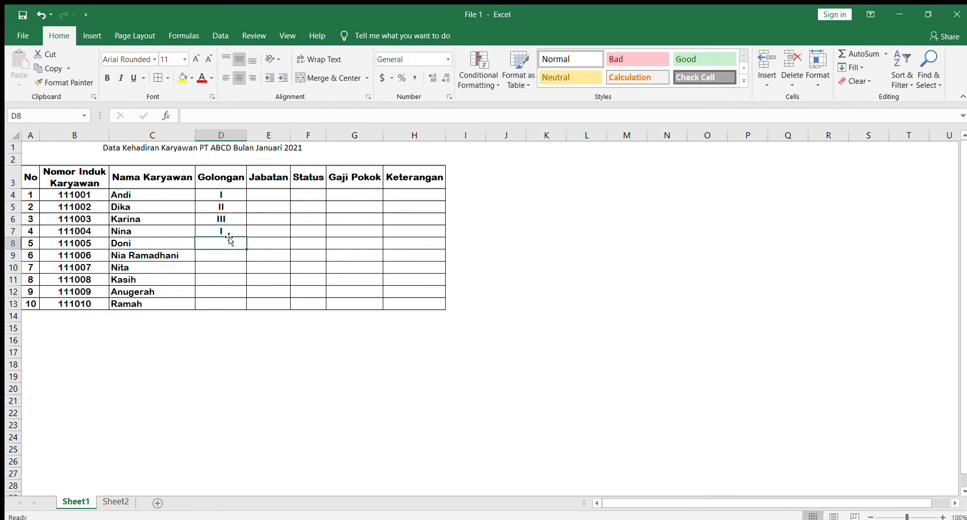
type("I")
key("Return")
type("II")
key("Return")
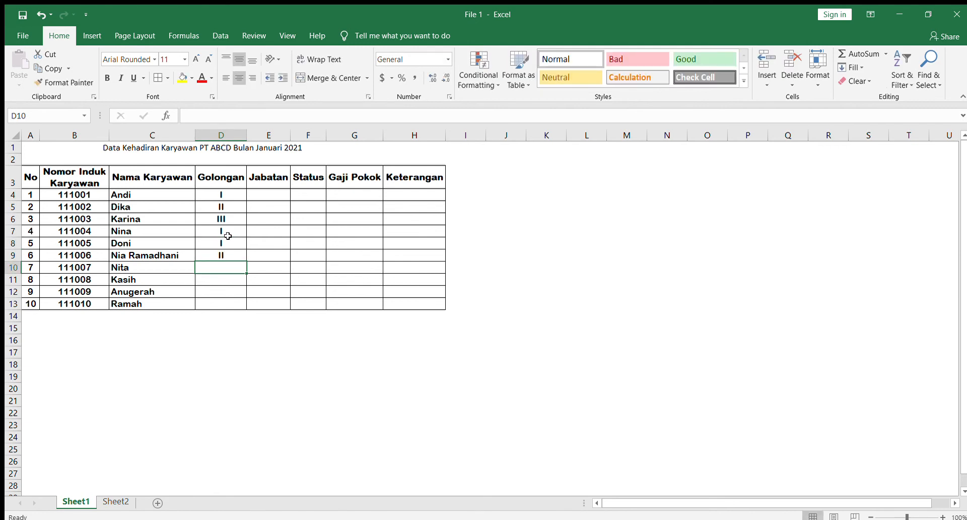
type("II")
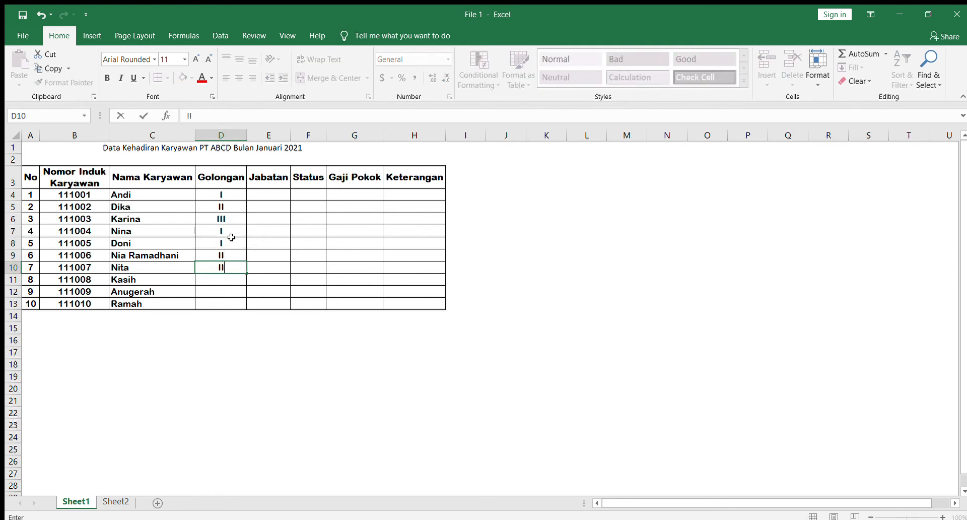
key("Return")
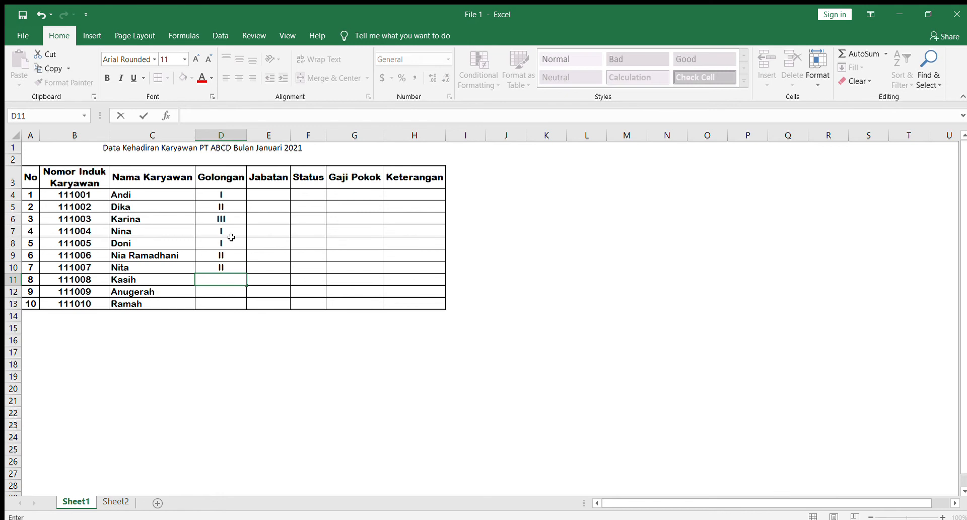
- Complete the Golongan column with III, II and I in cells D11 to D13
type("III")
key("Return")
type("II")
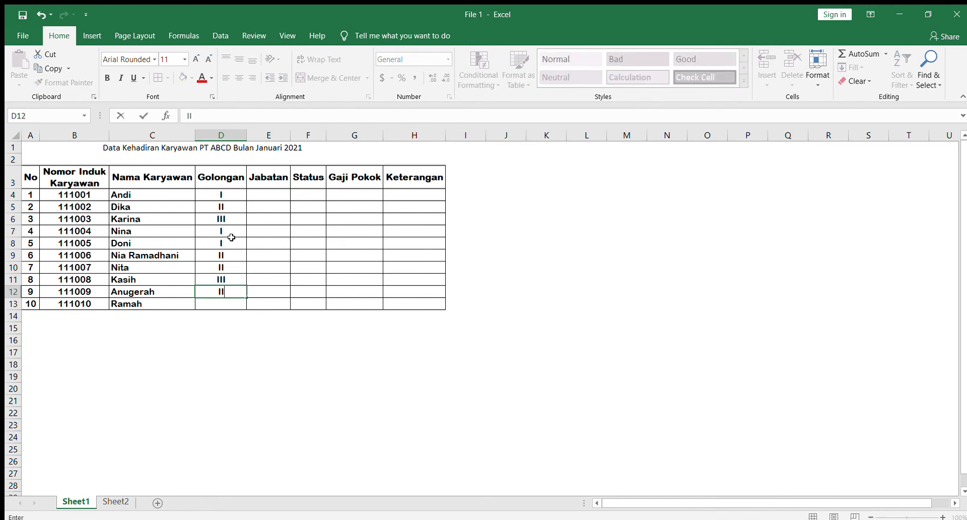
key("Return")
type("I")
key("Return")
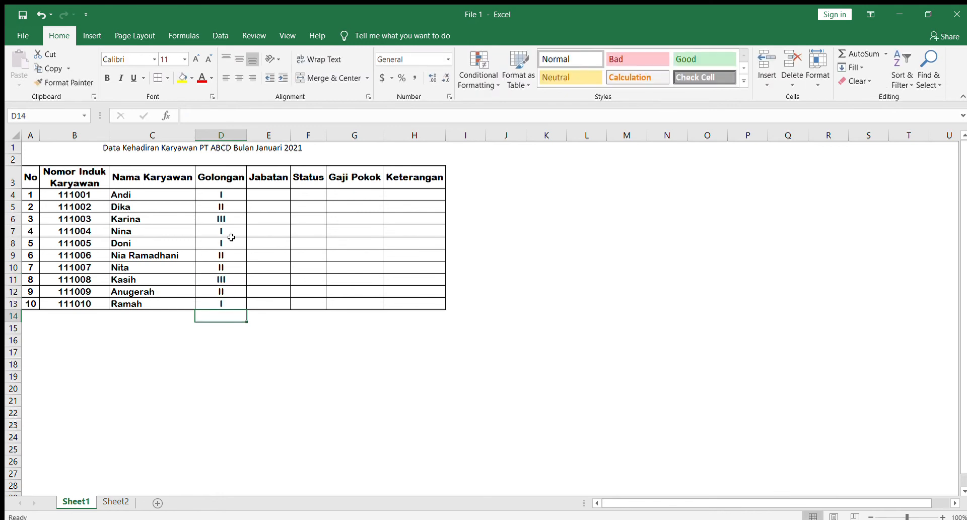
- Widen the Jabatan column and enter "Kasubag Pemasaran" in E4
left_click(270, 195)
left_click_drag(290, 135, 330, 135)
type("kA")
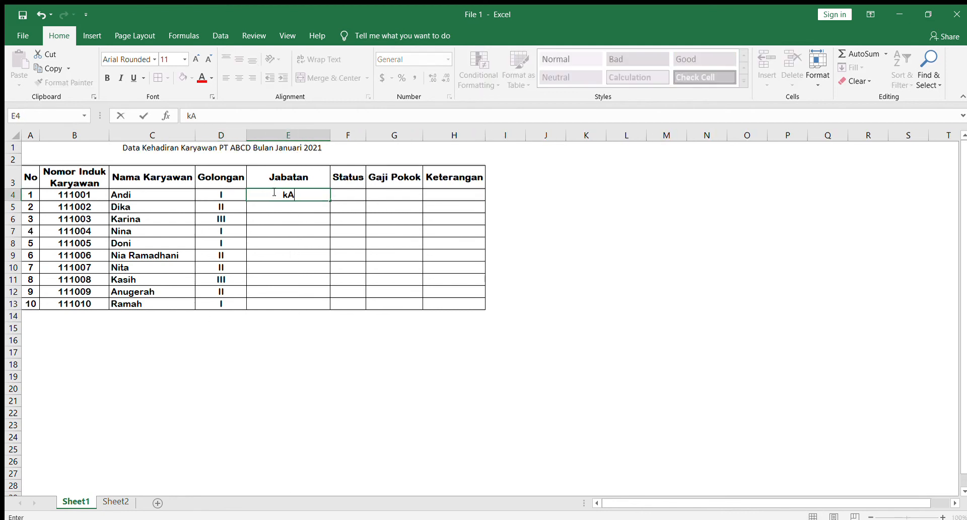
type("SUB ag Pemasaran")
key("Return")
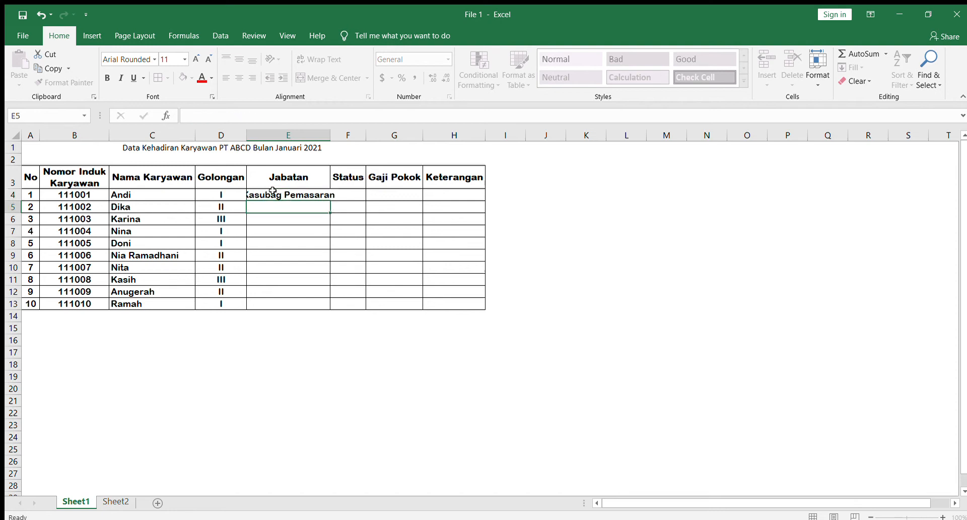
- AutoFit the column widths of the whole table to their contents
left_click(307, 193)
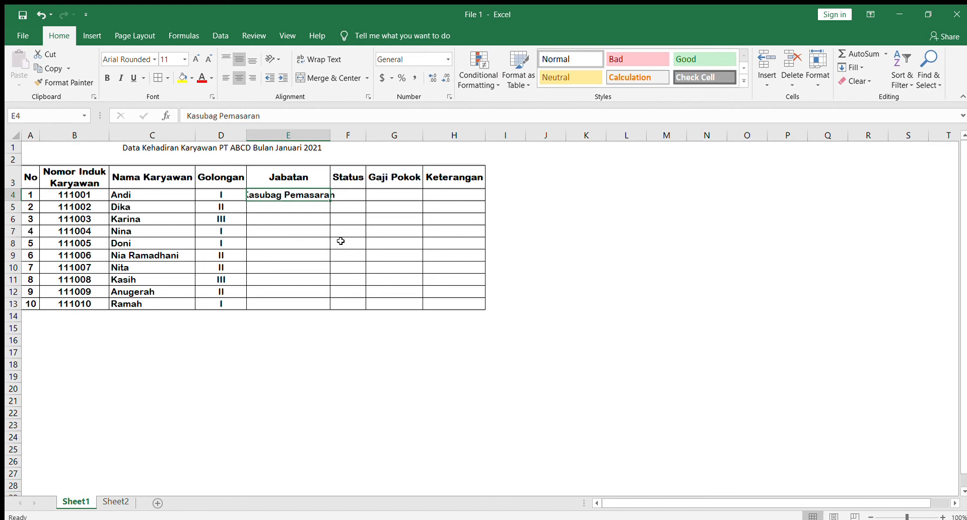
key("ctrl+a")
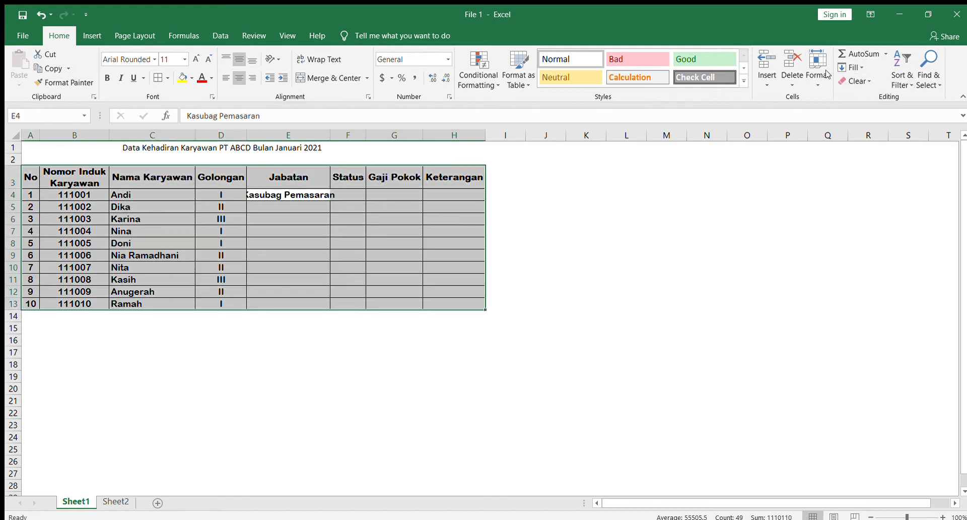
left_click(853, 158)
left_click(634, 196)
left_click(316, 193)
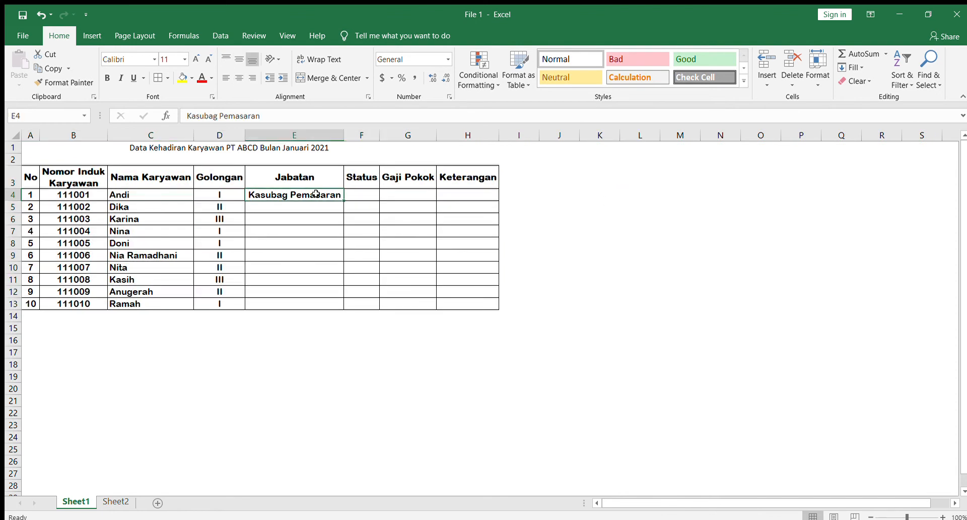
- Enter "Kasubag Administrasi" as the Jabatan in cell E5
left_click(319, 207)
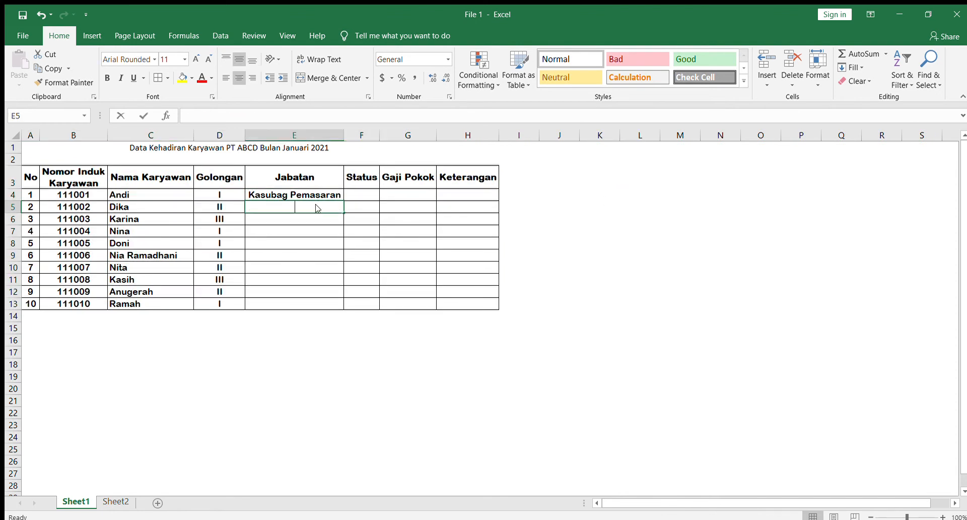
type("Kasu")
key("Return")
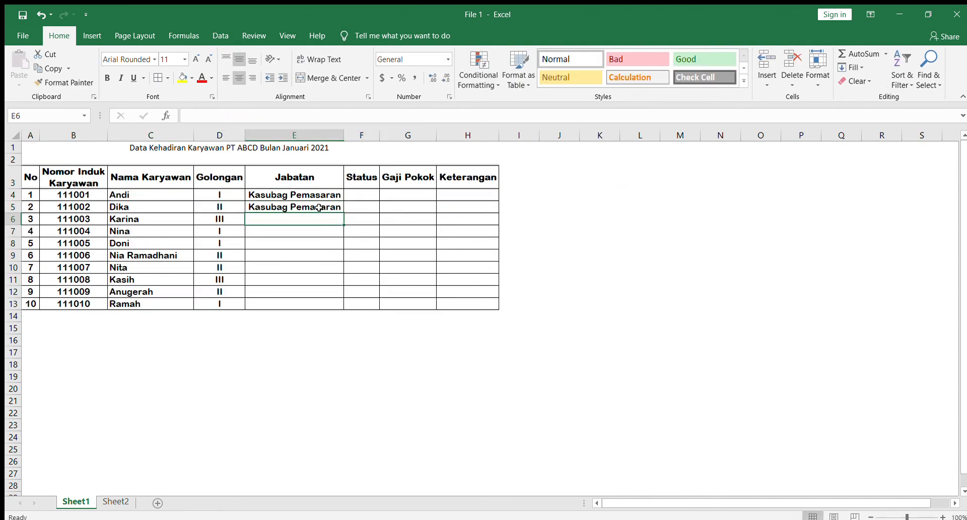
double_click(319, 207)
left_click_drag(290, 207, 343, 207)
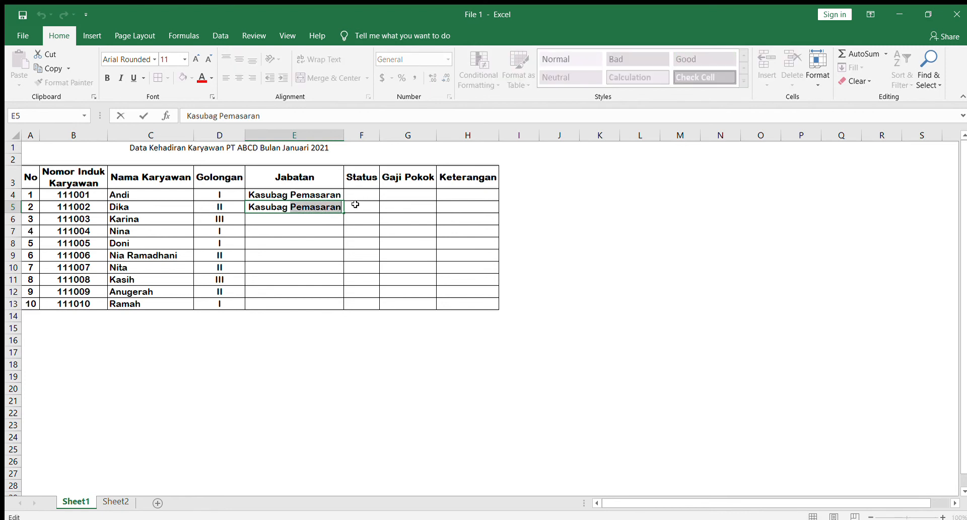
type("Admin")
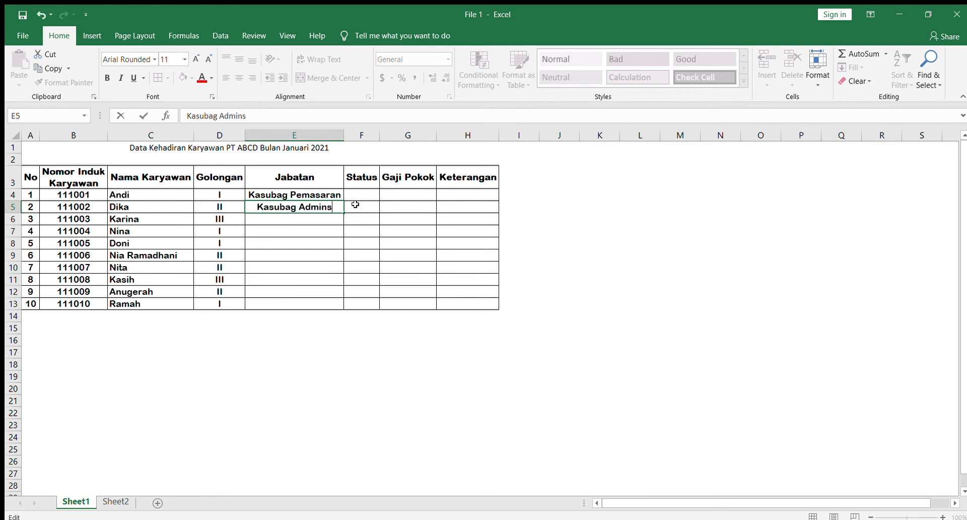
type("istrasi")
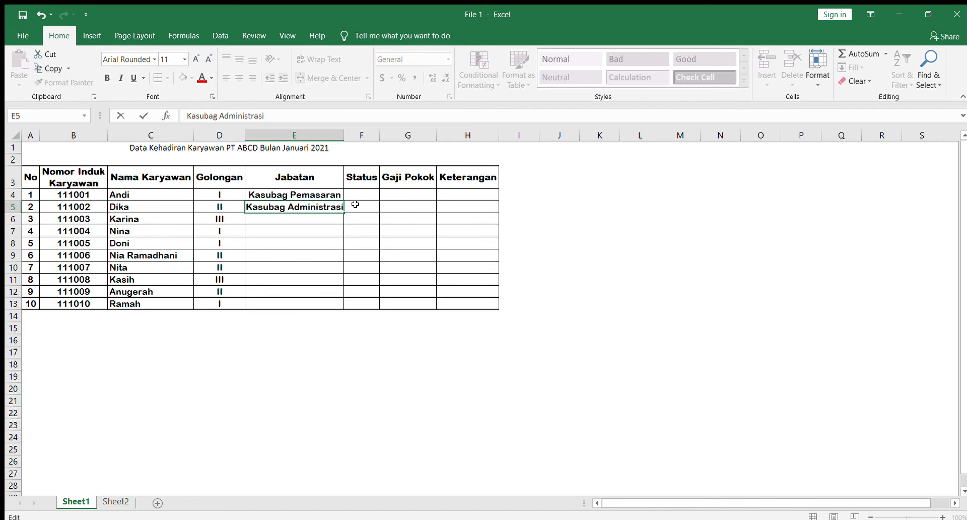
key("Return")
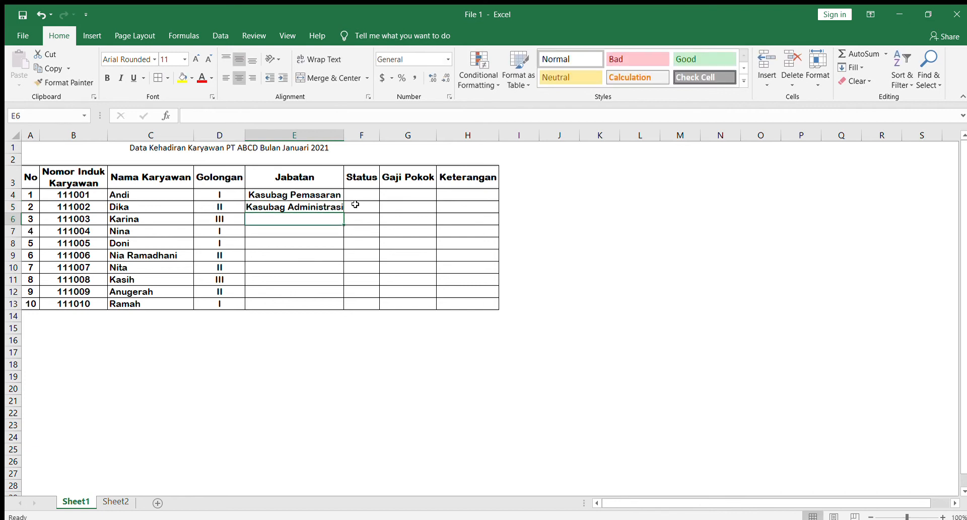
- Enter the Jabatan values "Kabag Pemasaran" in E6 and "Kabag Rumah Tangga" in E7
type("B")
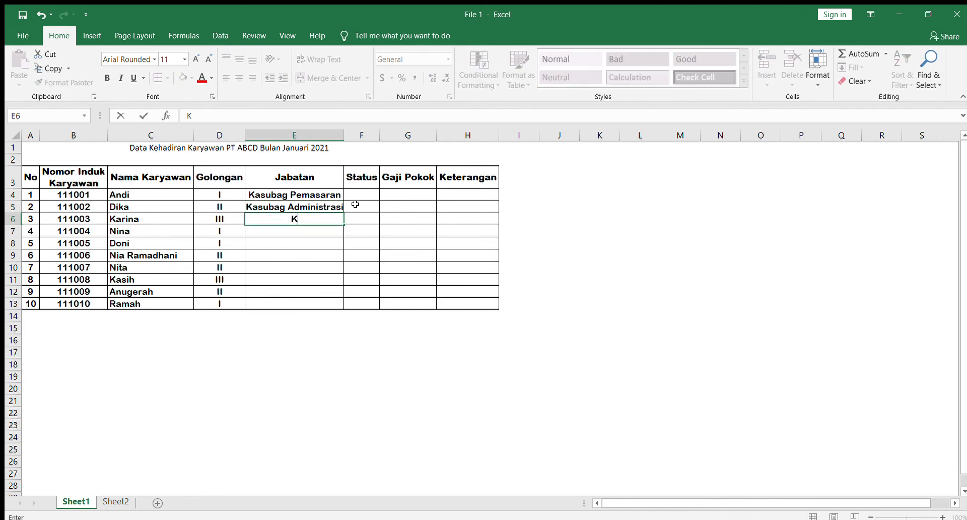
type("abag Pemasaran")
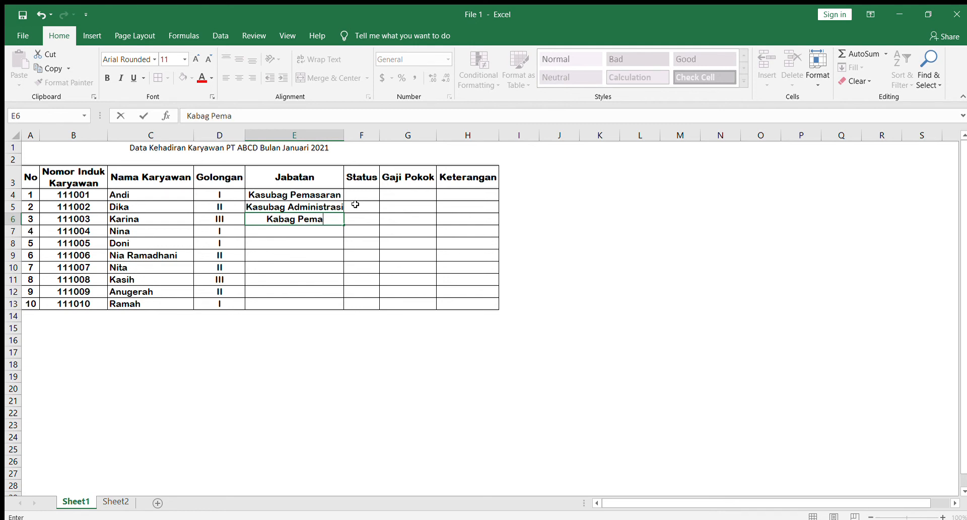
key("Return")
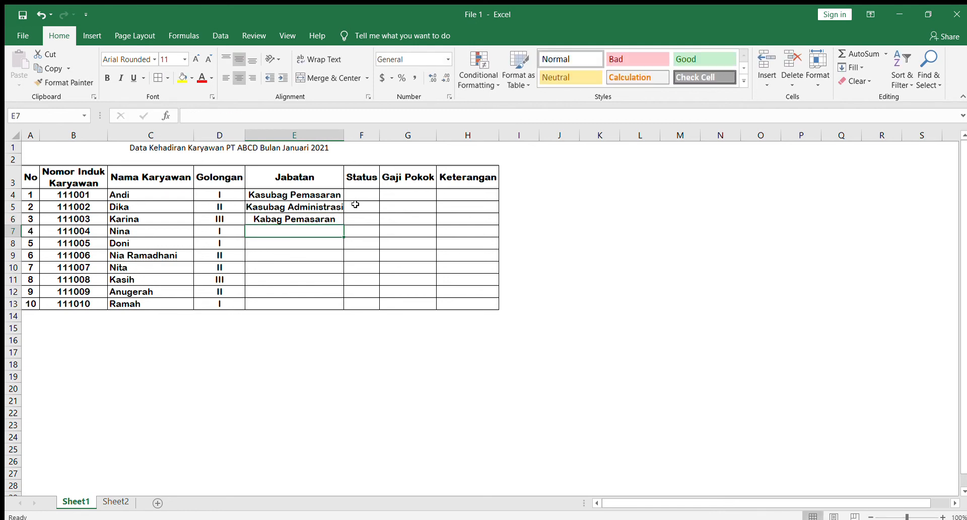
type("Kabag ")
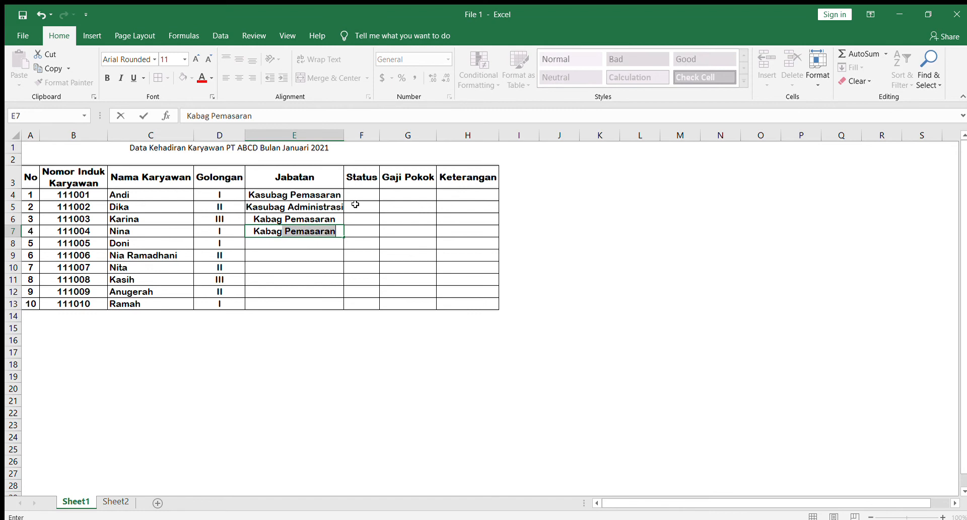
type("Rumah T")
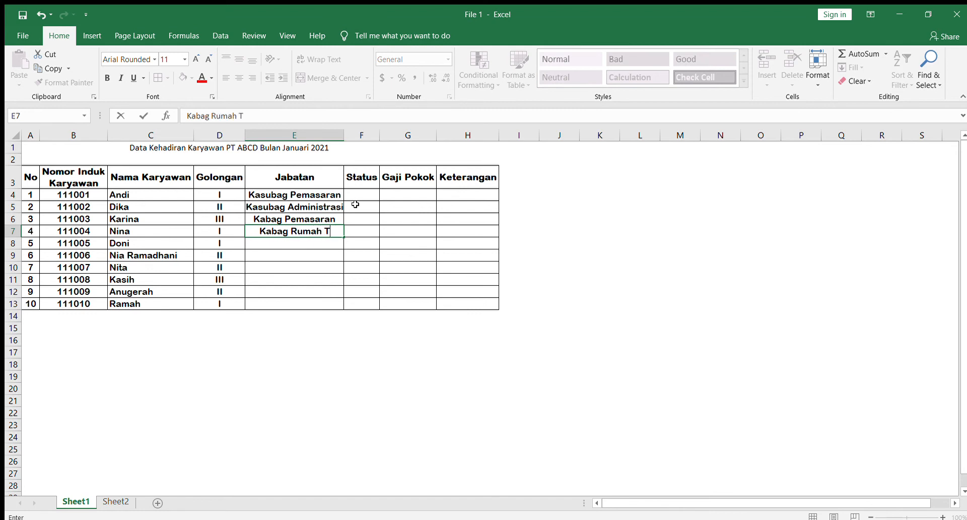
type("angga")
key("Return")
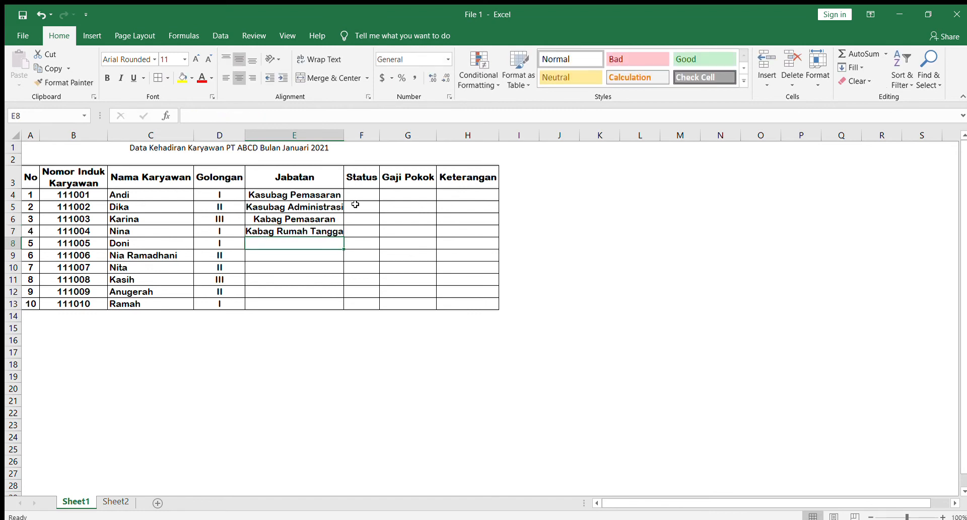
- Enter "Kabag Penjaminan Mutu" as the Jabatan in cell E8
type("Kabag")
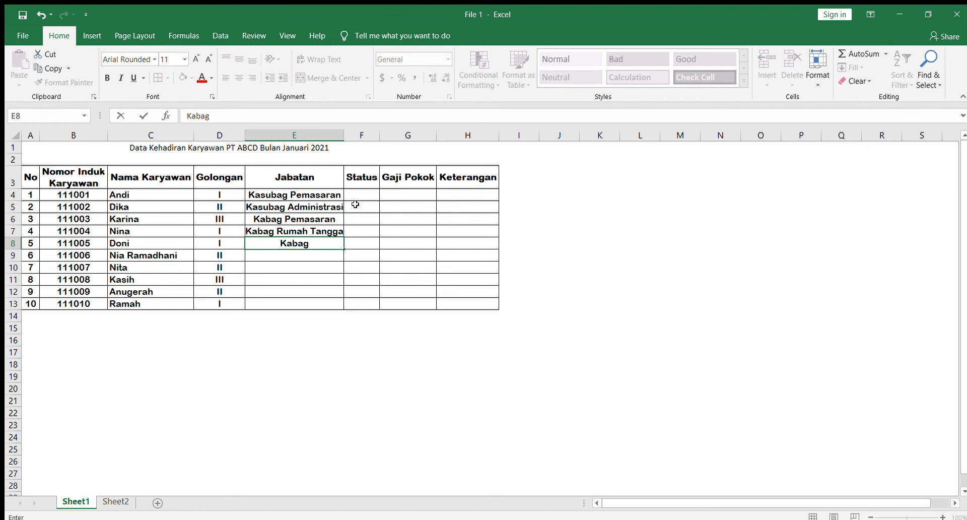
type(" Penjamim")
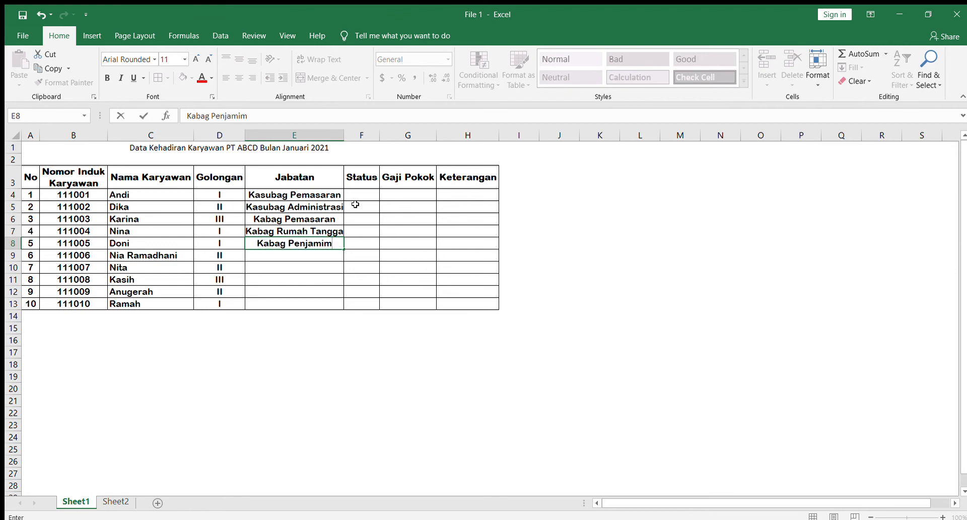
key("BackSpace")
type("nan Mu")
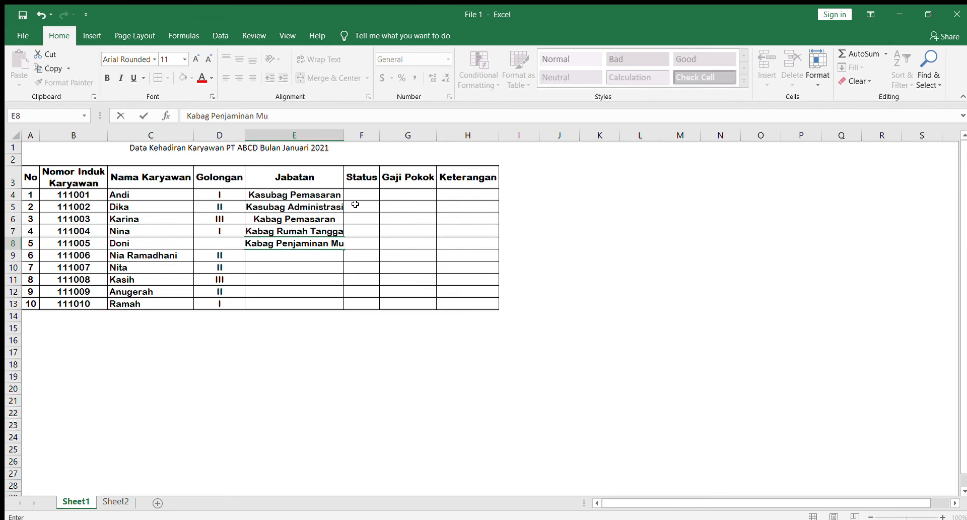
type("tu")
key("Return")
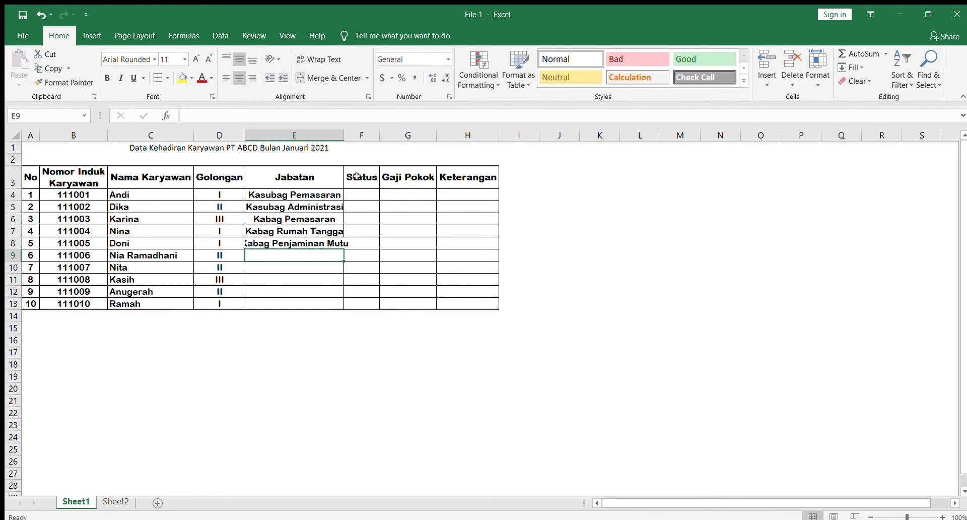
- Widen the Jabatan column to fit its longest entry and left-align cells E4 to E13
left_click_drag(344, 136, 387, 136)
left_click_drag(345, 195, 348, 300)
left_click(226, 78)
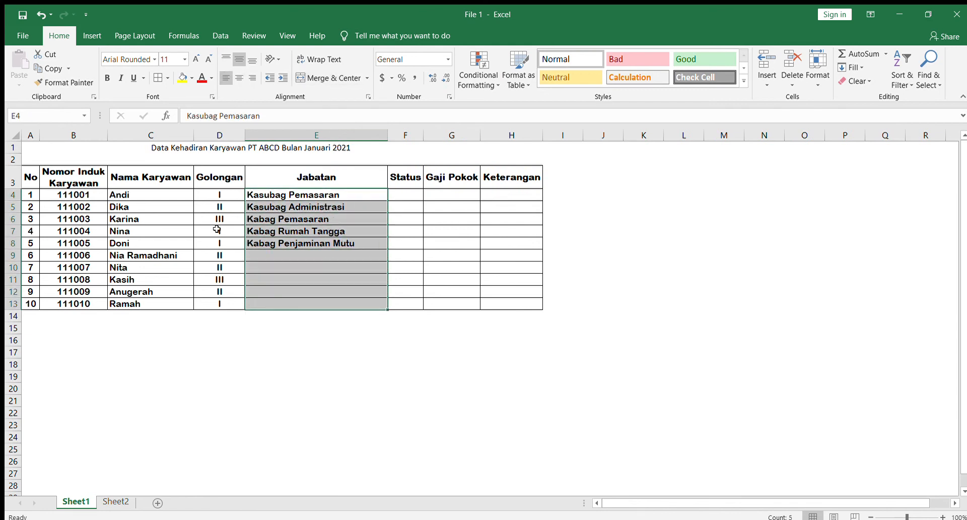
left_click(227, 195)
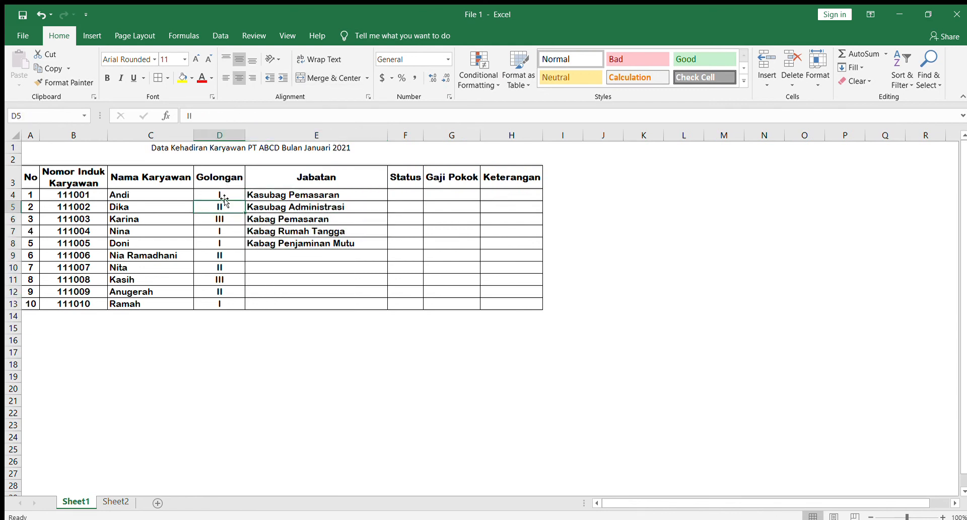
left_click(228, 204)
left_click(234, 197)
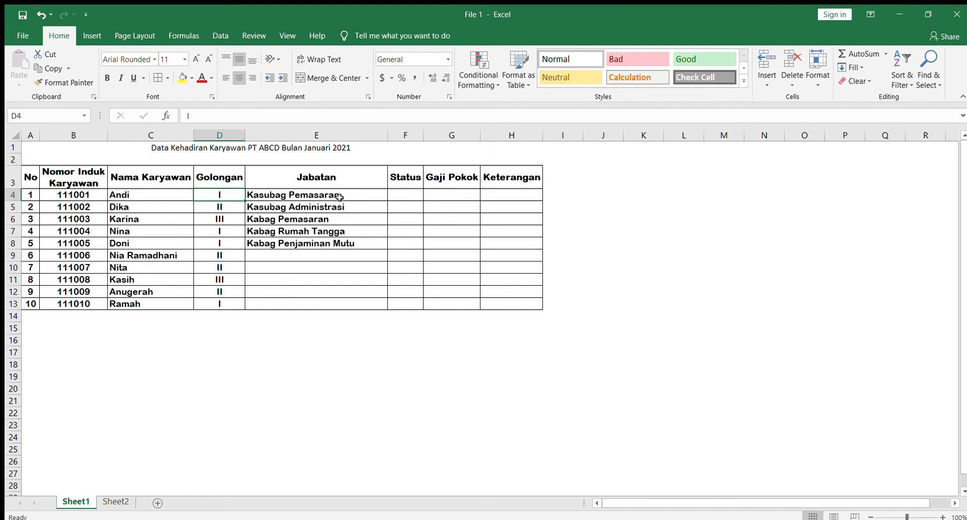
left_click_drag(340, 198, 350, 299)
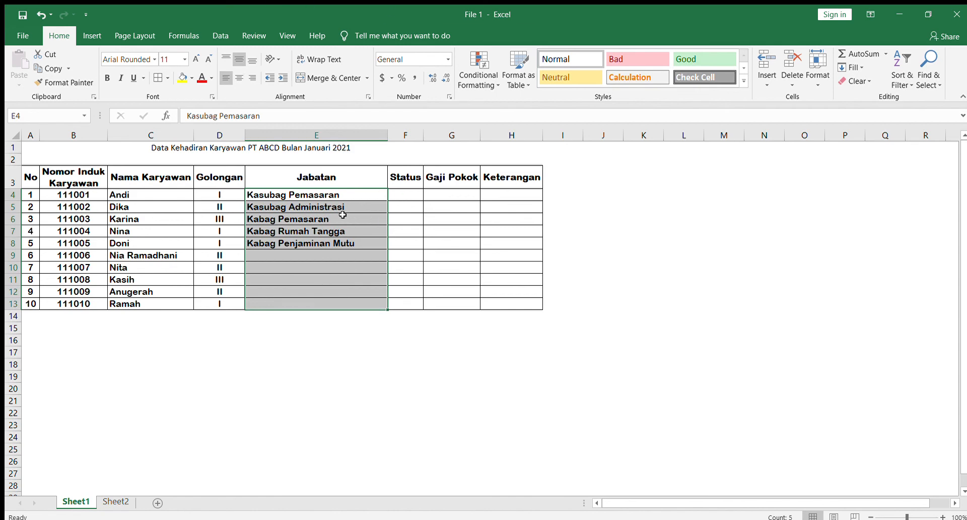
left_click(321, 205)
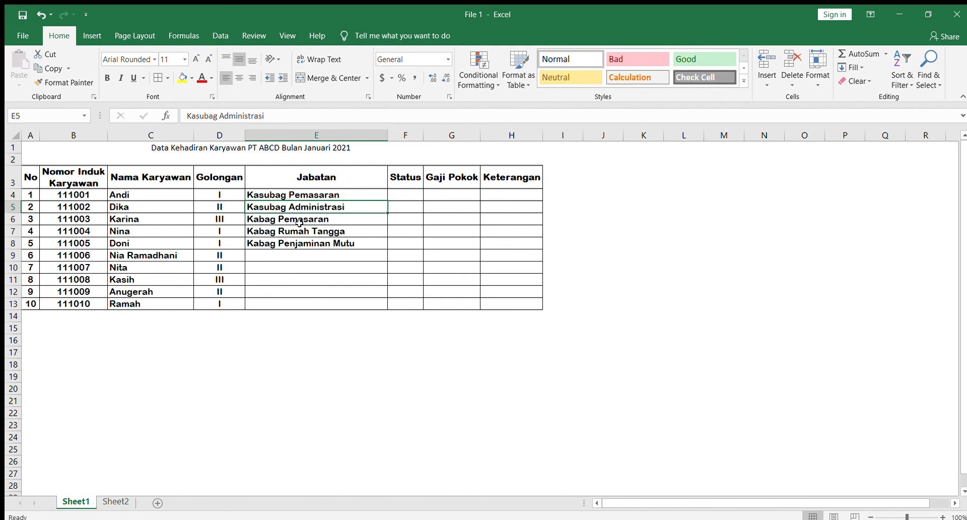
- Replace the Jabatan value in cell E4 with "Staff Pemasaran"
left_click(304, 197)
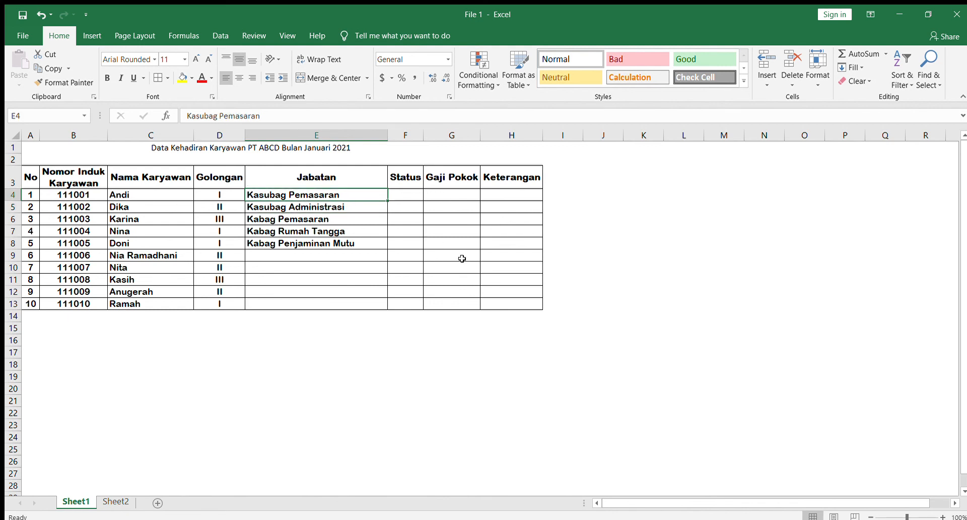
type("Staff")
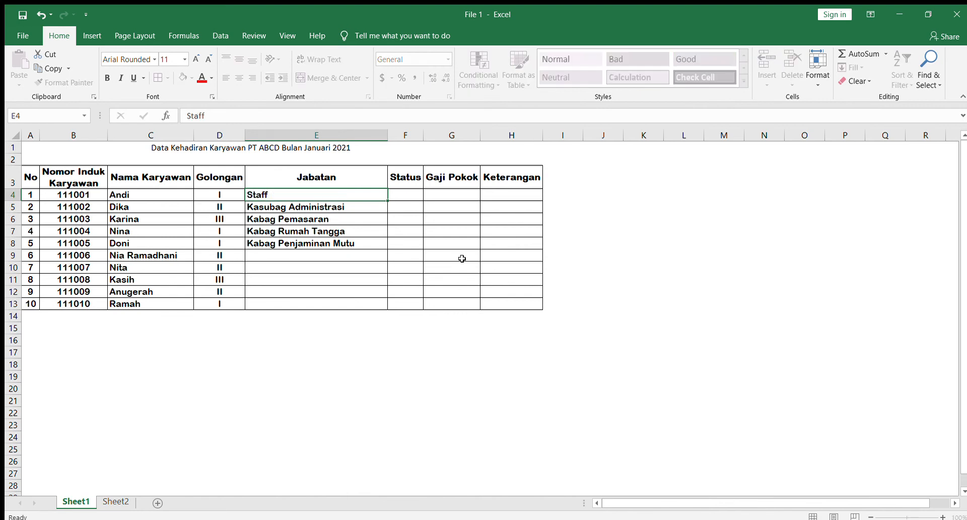
key("Return")
double_click(294, 192)
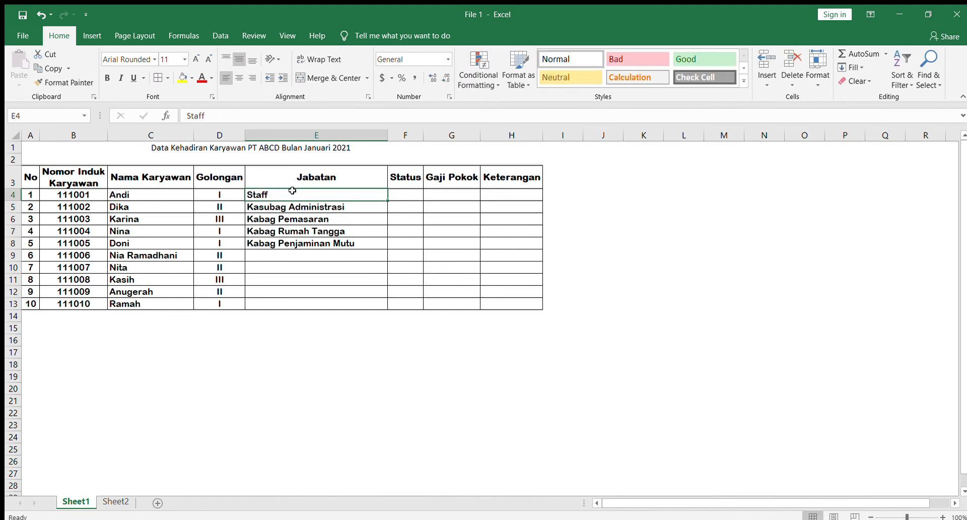
type("Pemasaran")
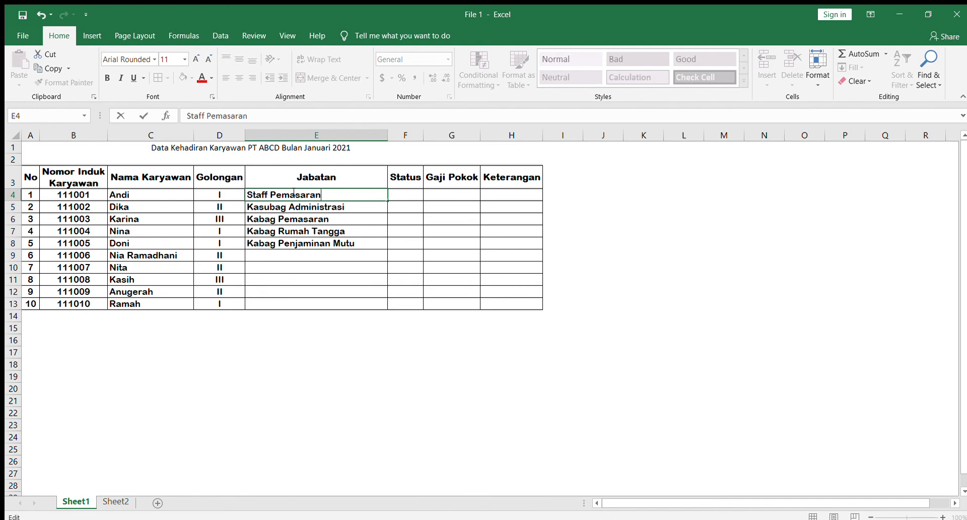
key("Return")
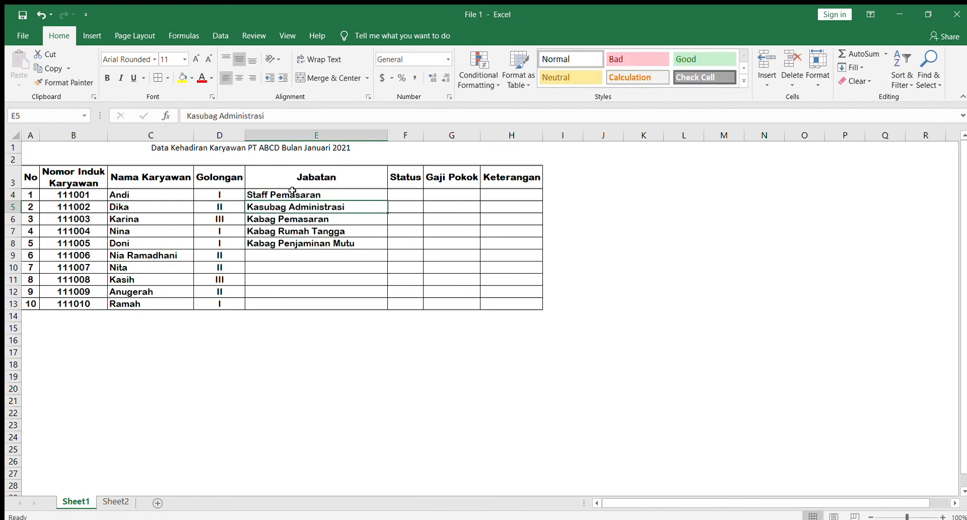
- Fill the Jabatan value from E4 down through E13, overwriting the existing entries
left_click(292, 191)
left_click_drag(387, 200, 375, 306)
left_click(313, 208)
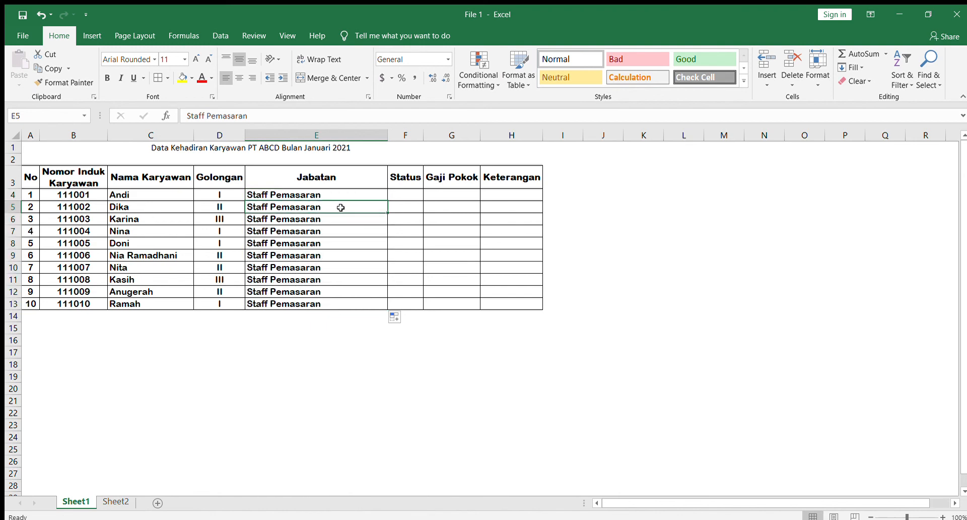
left_click(353, 240)
left_click(321, 208)
left_click(322, 194)
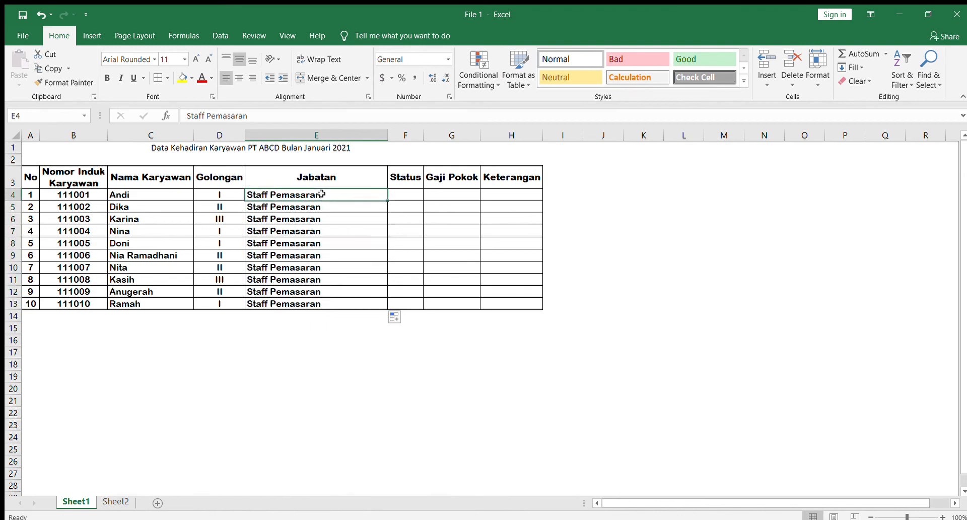
- Widen the Status column to make room for its entries
left_click(426, 194)
left_click(410, 196)
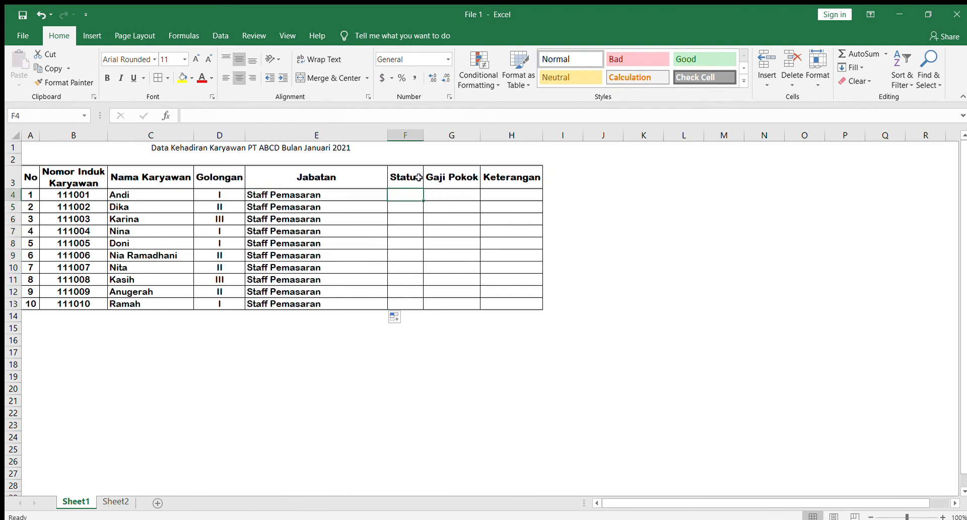
left_click_drag(423, 135, 444, 135)
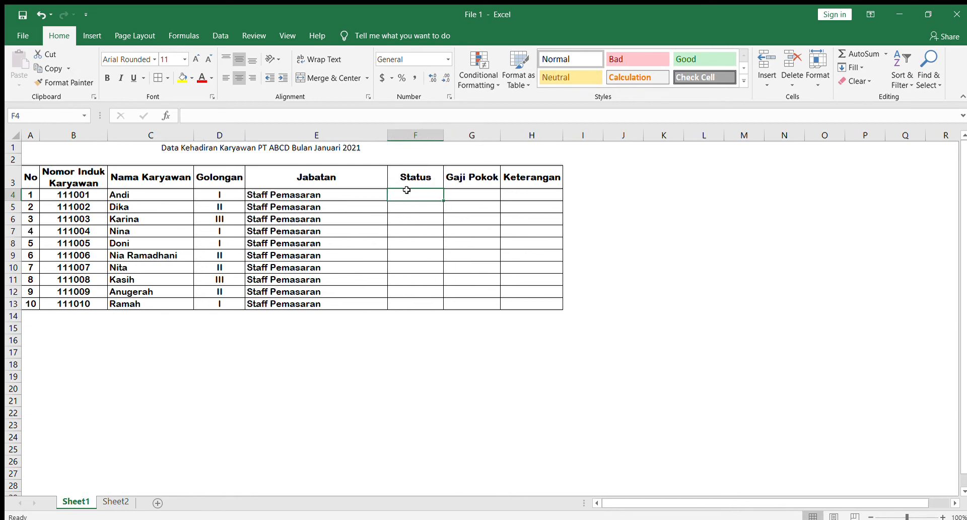
- Enter the Status values "Menikah", "Tidak Menikah", "Menikah" and "Menikah" in cells F4 to F7
type("Me")
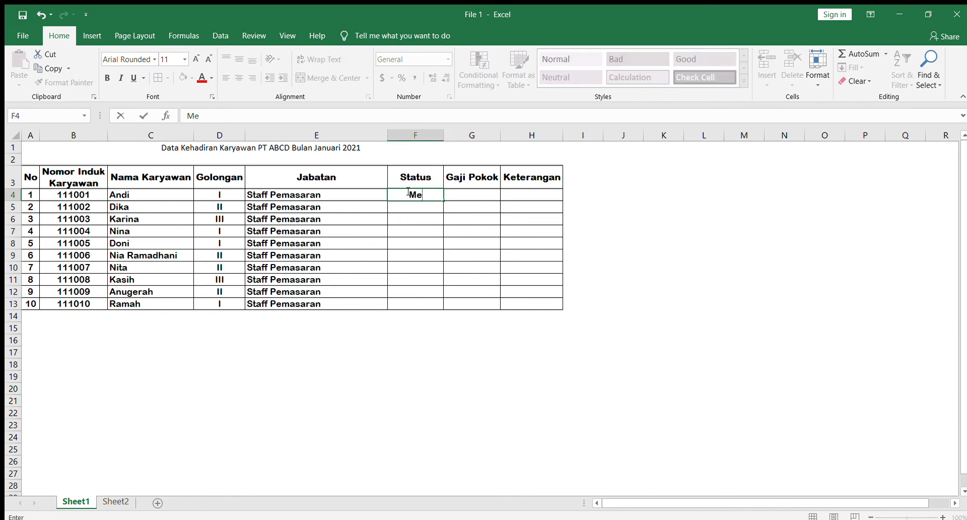
type("nikah")
key("Return")
type("Tidak Menikah")
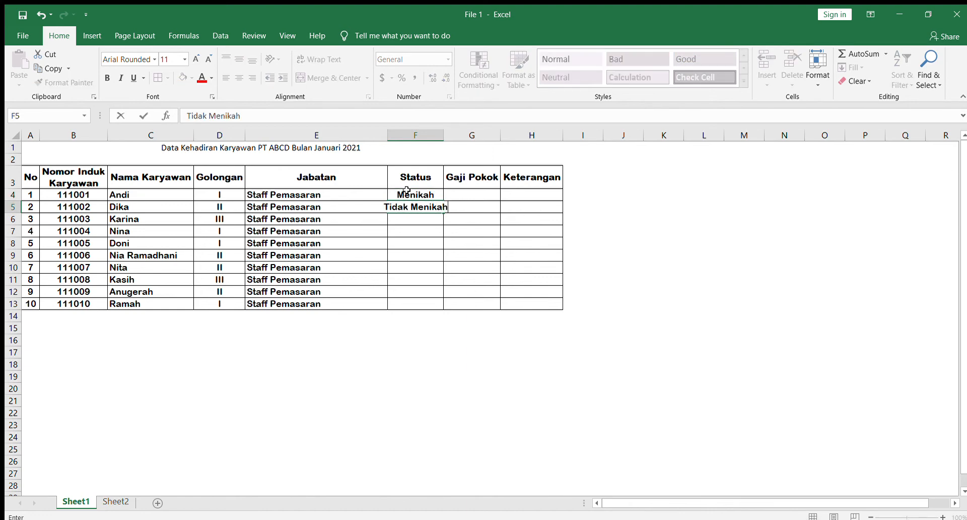
key("Return")
type("Menikah")
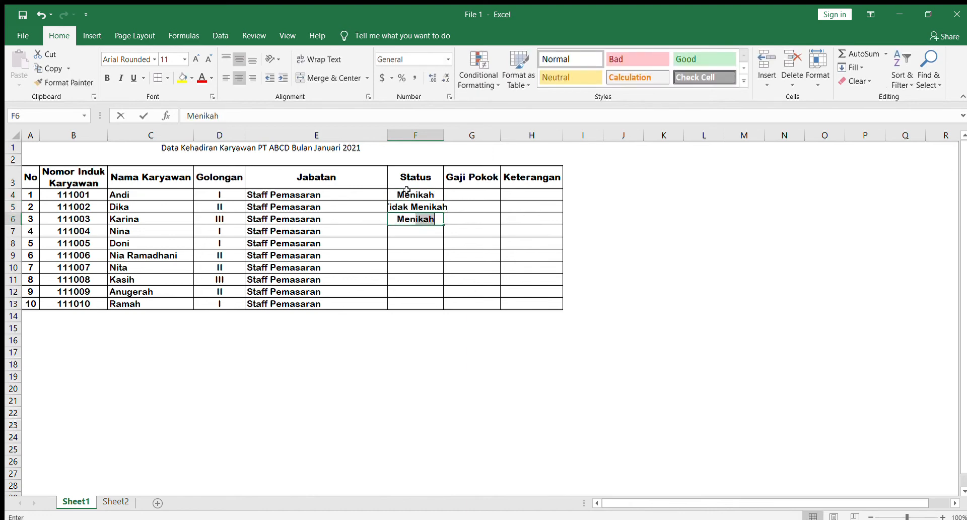
key("Return")
type("Menikah")
key("Return")
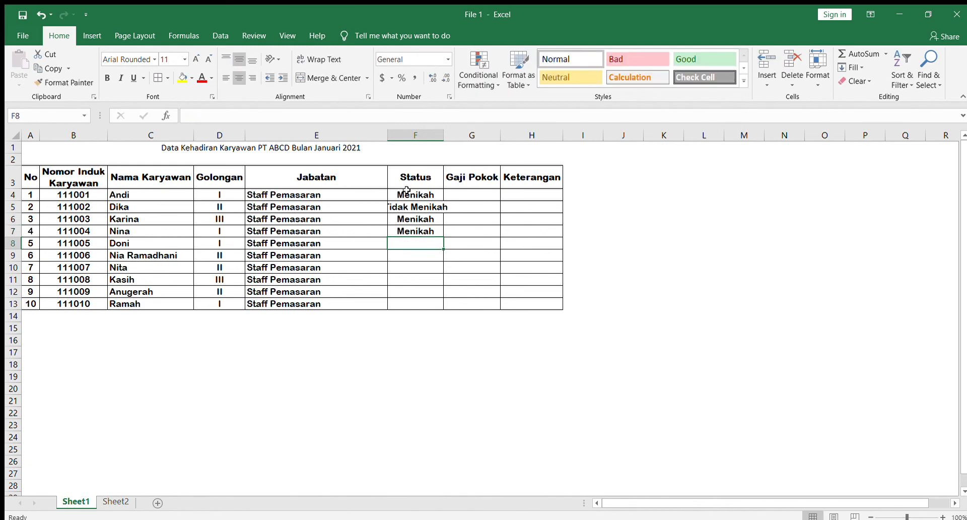
- Enter the Status value "Tidak Menikah" in cells F8 to F10
type("Tidak Menikah")
key("Return")
type("T")
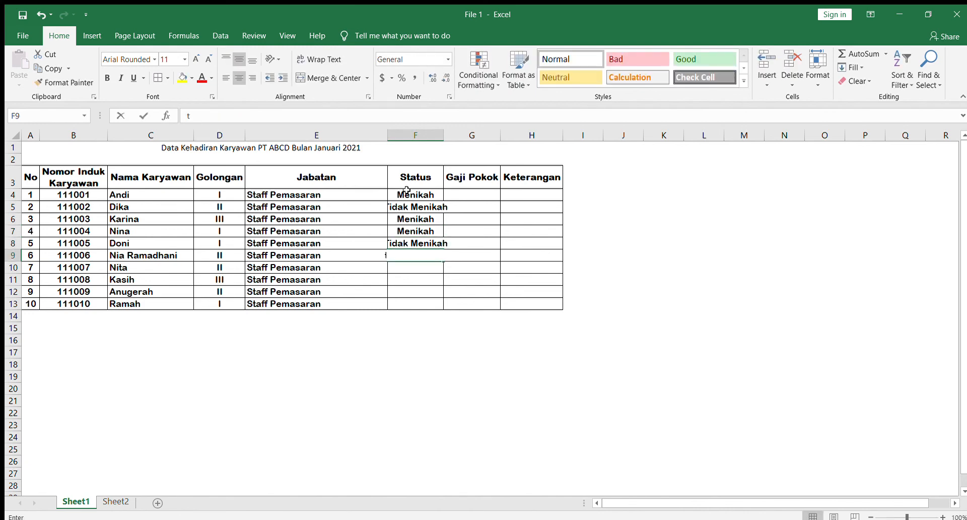
key("Return")
type("Tidak Menikah")
key("Return")
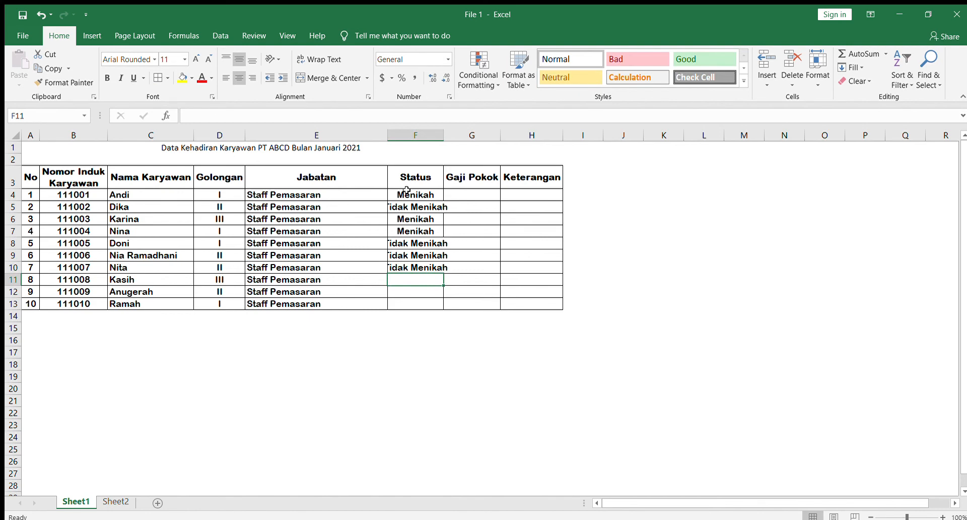
- Enter the Status value "Menikah" in cells F11 to F13 and widen the Status column to fit its entries
type("Menikah")
key("Return")
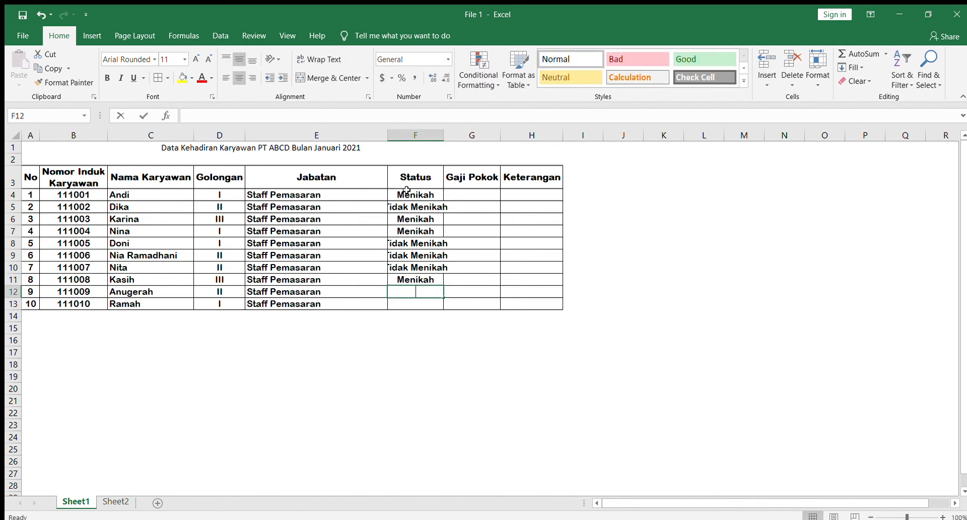
type("M")
key("Return")
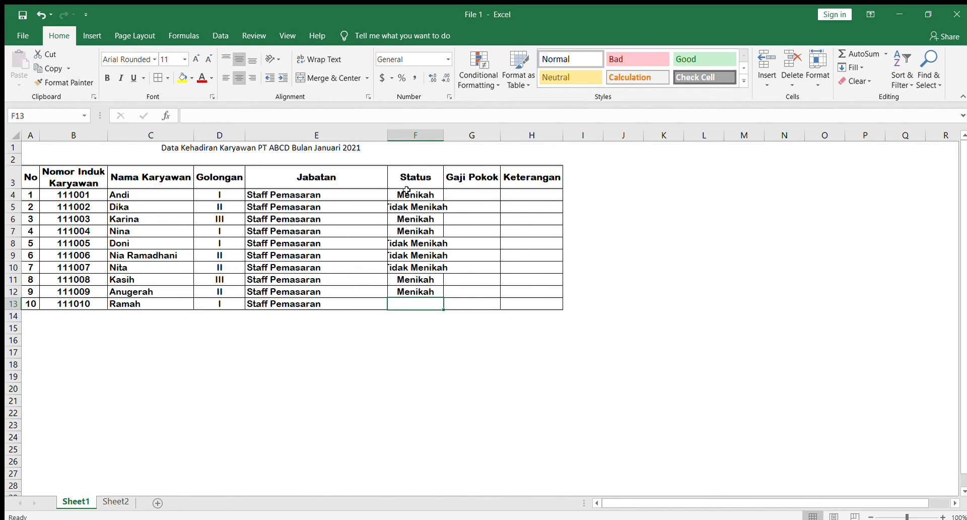
type("Menikah")
key("ctrl+Return")
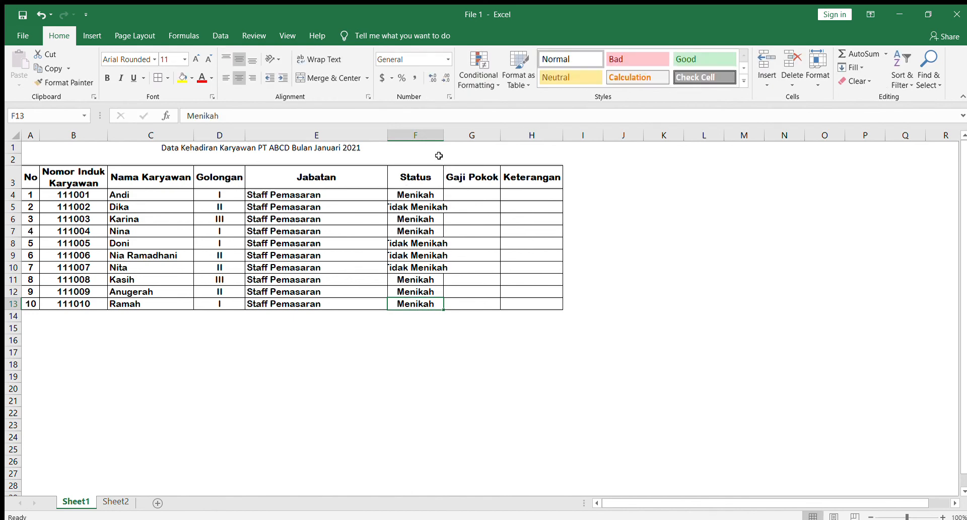
left_click_drag(444, 135, 494, 135)
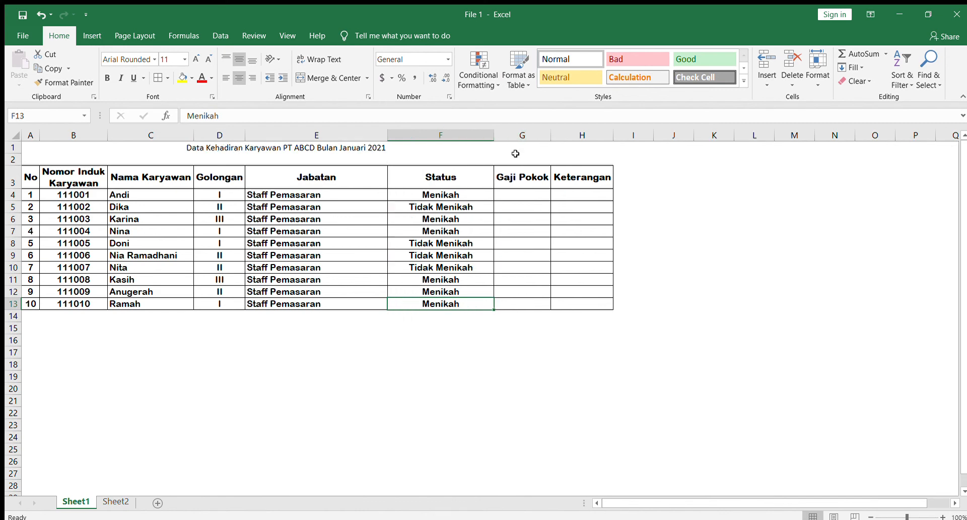
- Enter the Gaji Pokok value 3000000 in cell G4
left_click(520, 189)
left_click(517, 197)
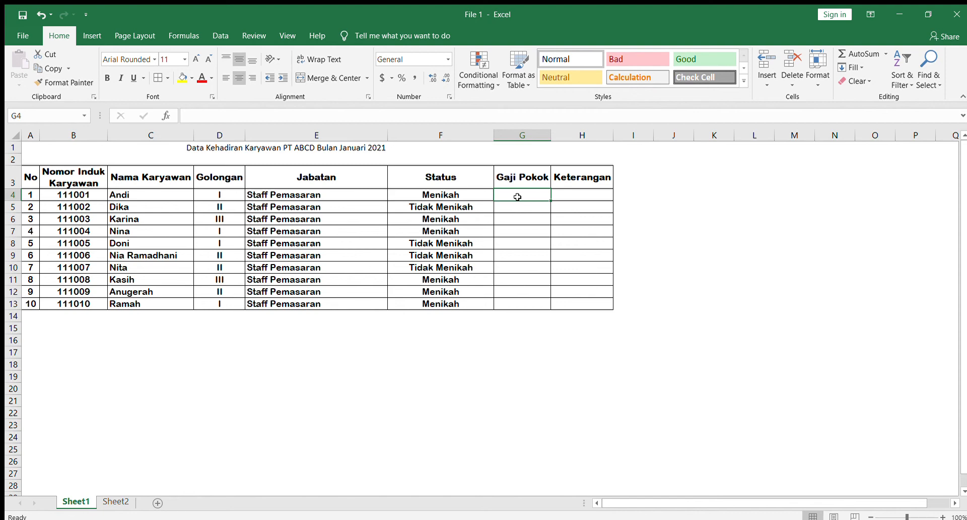
type("3000000")
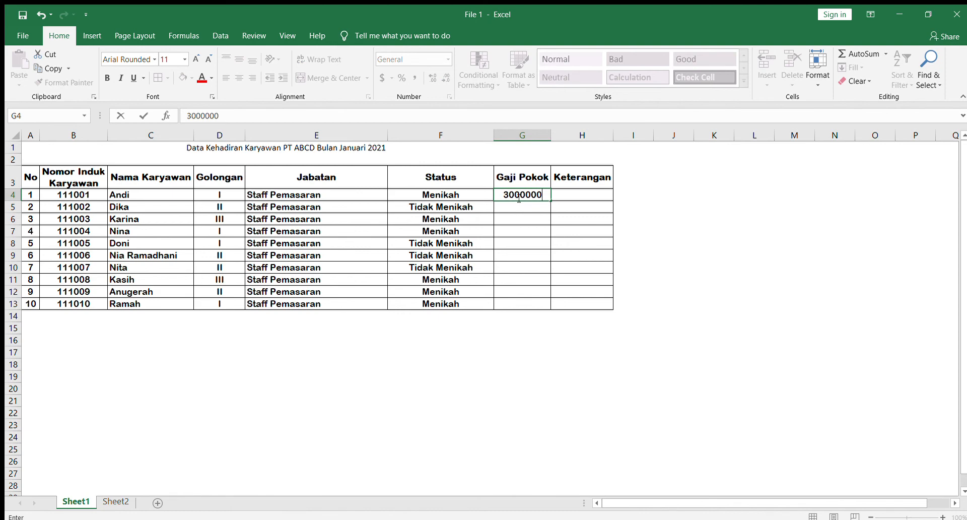
key("Return")
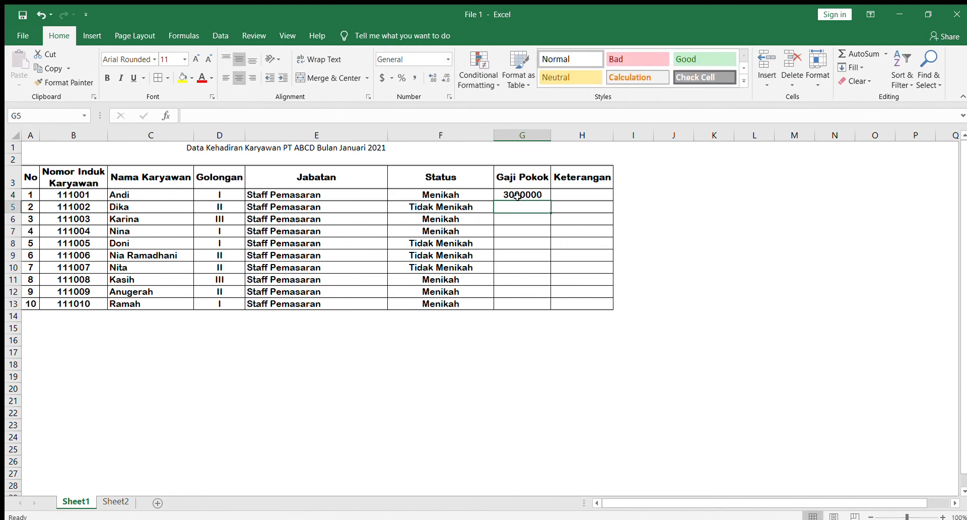
- Format the Gaji Pokok cells G4 to G13 as Number with a thousands separator and no decimals
left_click(518, 196)
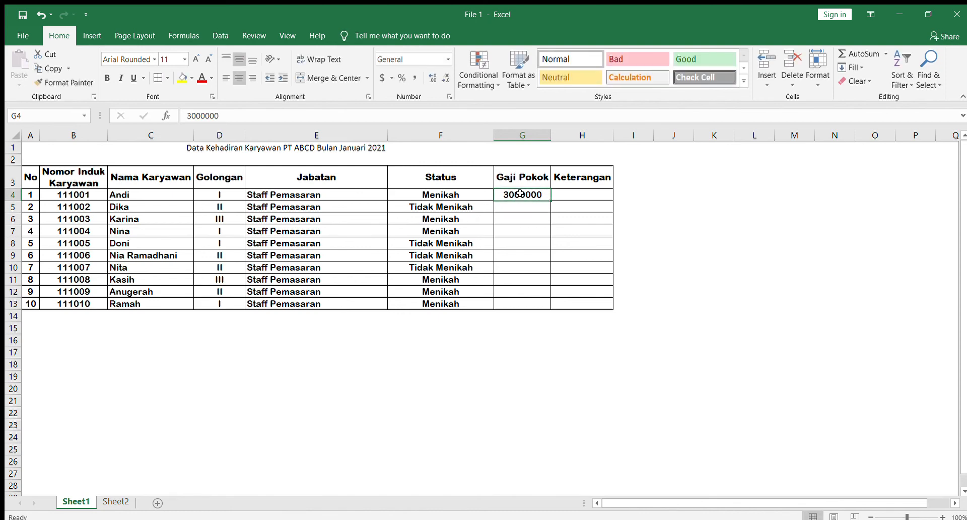
left_click_drag(520, 193, 524, 304)
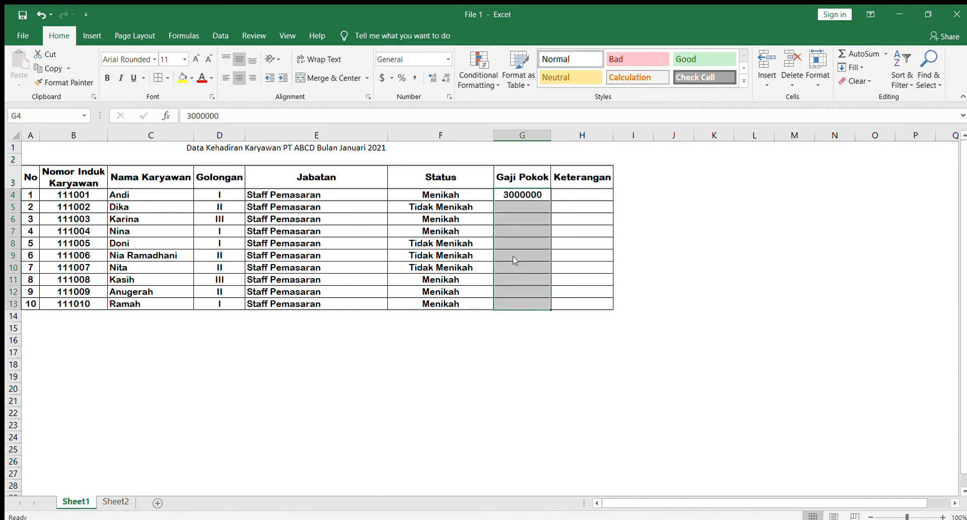
left_click(582, 460)
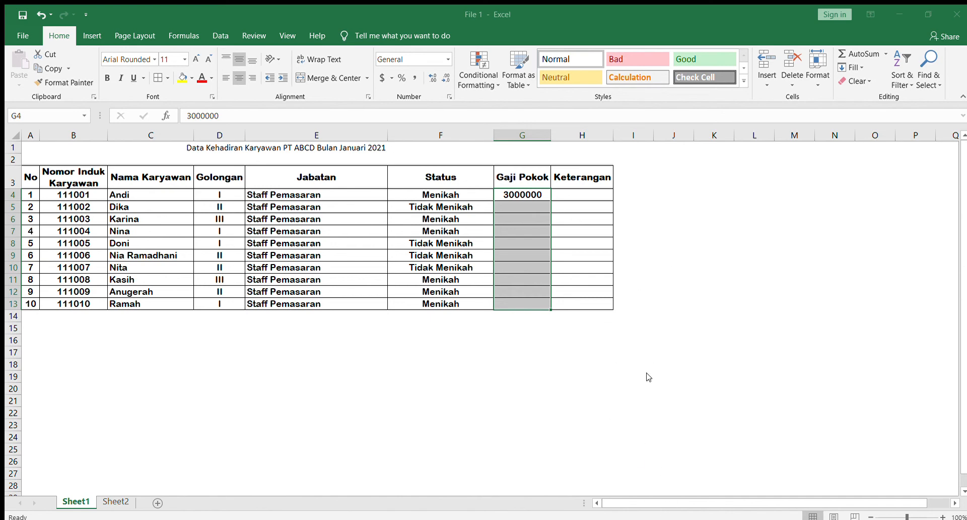
left_click(656, 507)
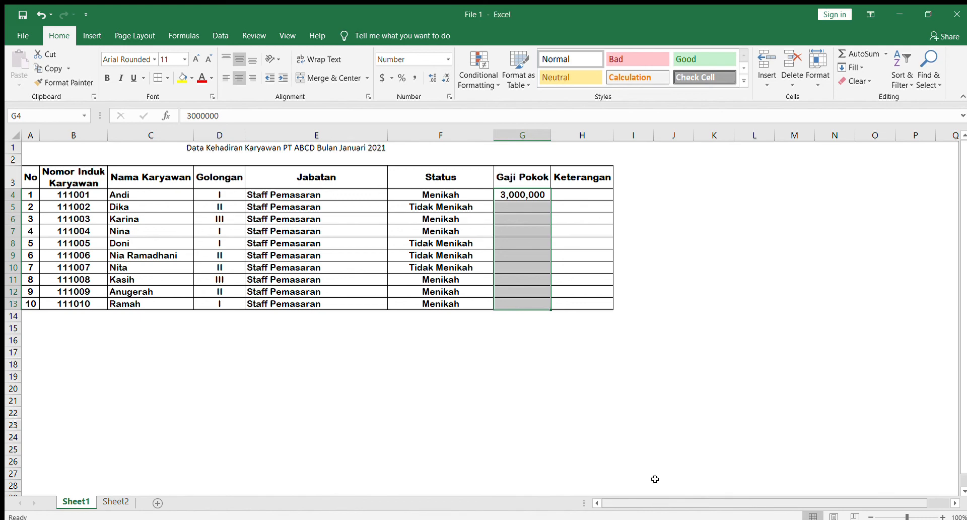
- Format the Gaji Pokok cells G4 to G13 as Currency with the Rp symbol and no decimals
left_click(532, 194)
left_click_drag(532, 194, 532, 303)
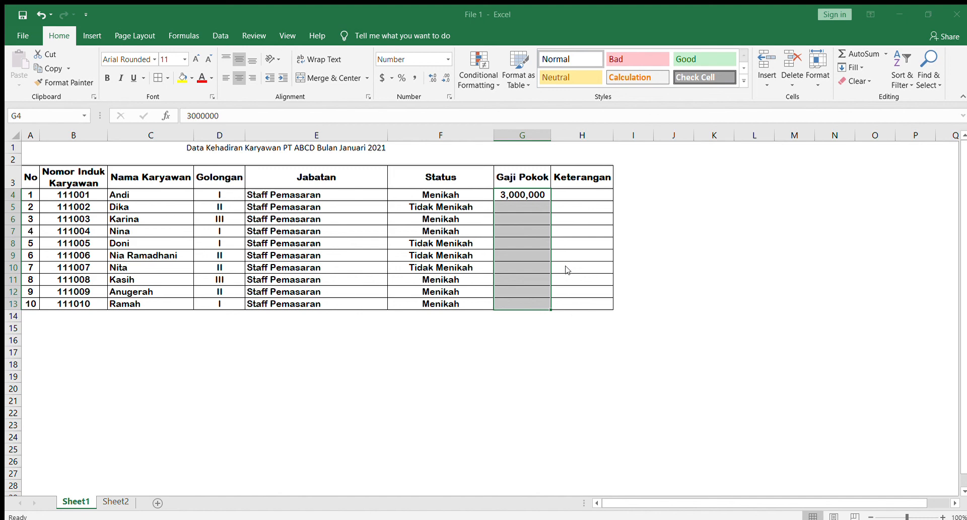
left_click(638, 355)
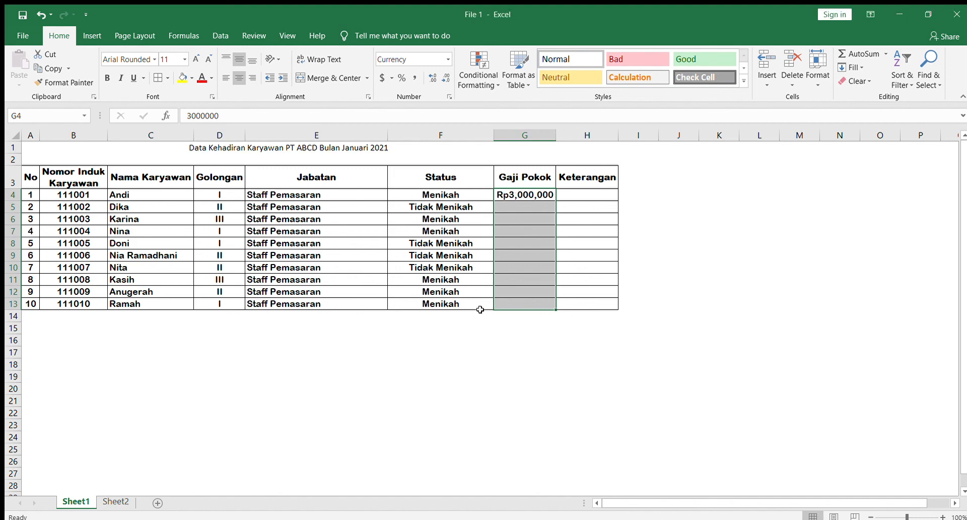
left_click(723, 245)
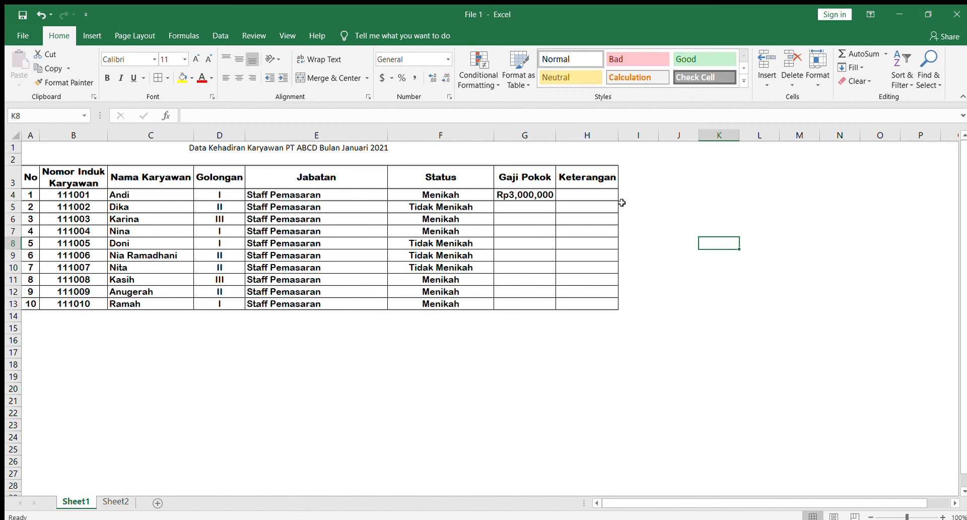
- Fill the Gaji Pokok value from G4 down through G13
left_click(530, 193)
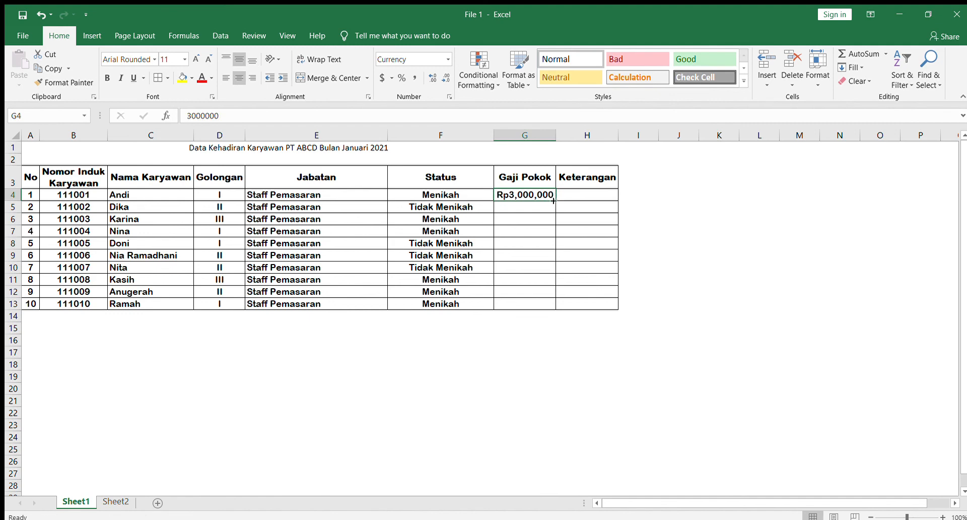
left_click_drag(554, 201, 555, 308)
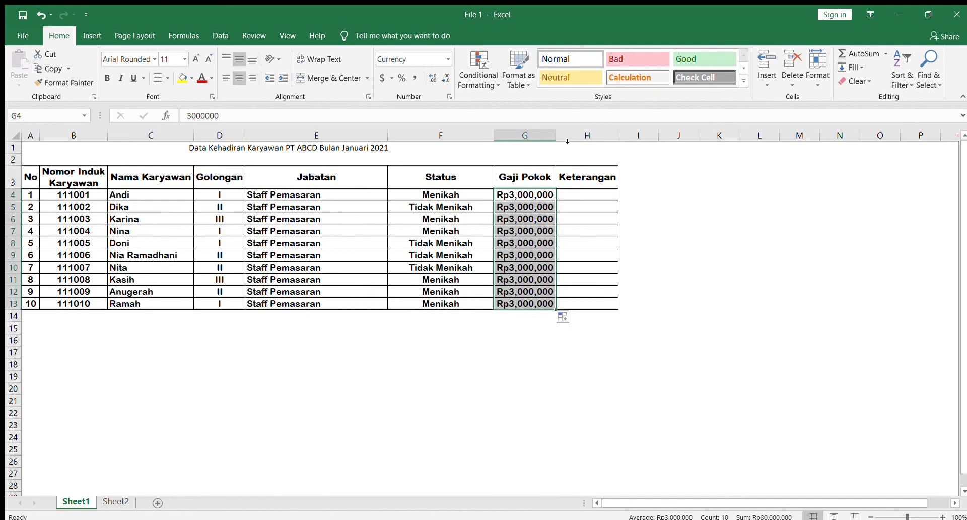
left_click(552, 199)
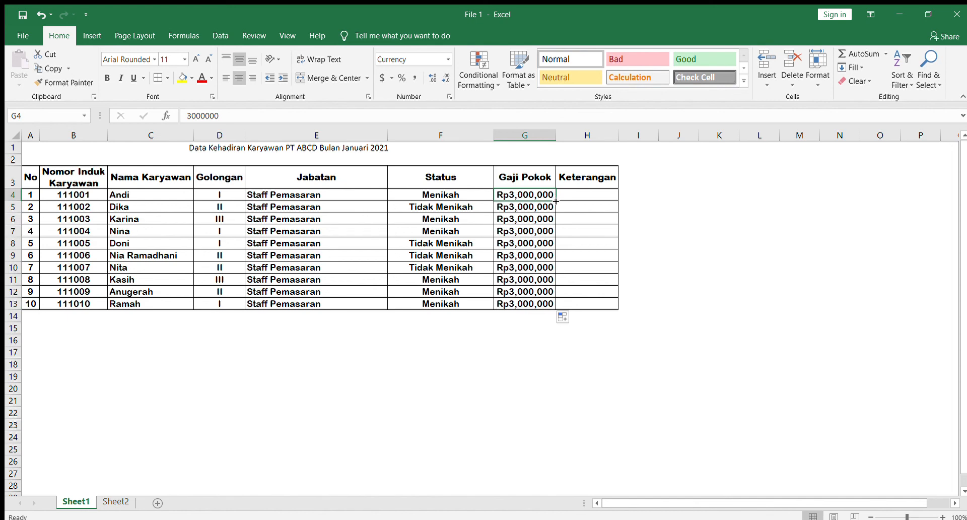
left_click_drag(556, 200, 556, 308)
- Enter the Keterangan values "Hadir" in H4 and H5 and "Tidak Hadir" in H6, filling the latter down to H9
left_click(576, 192)
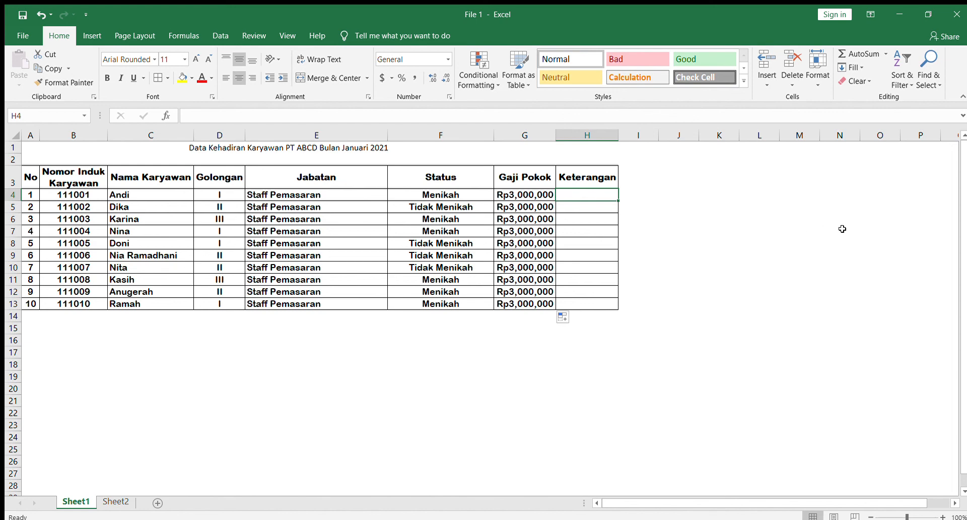
type("Hadir")
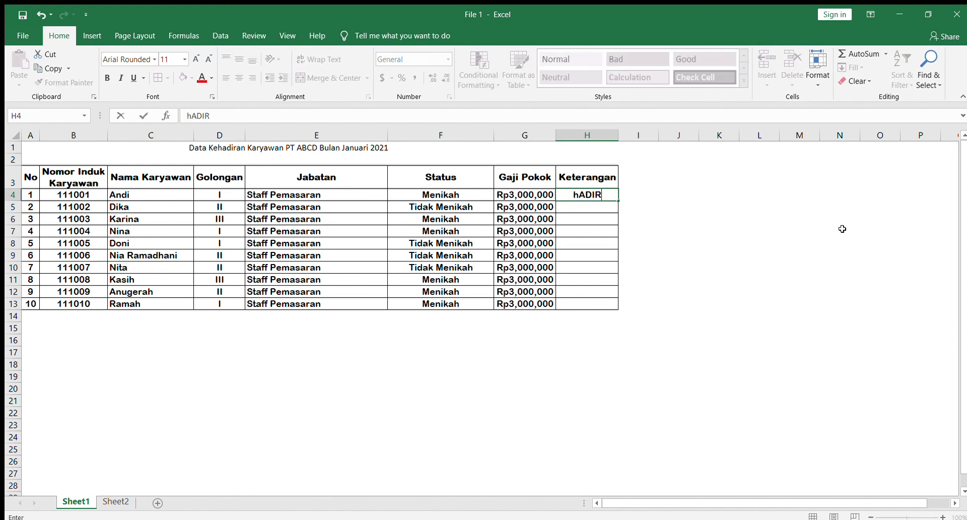
key("Return")
type("Hadir")
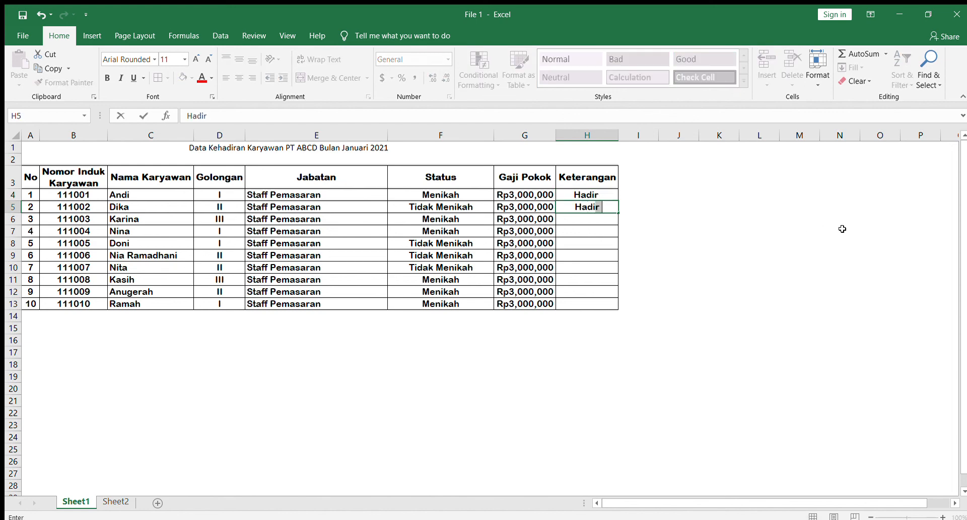
key("Return")
type("Tidak")
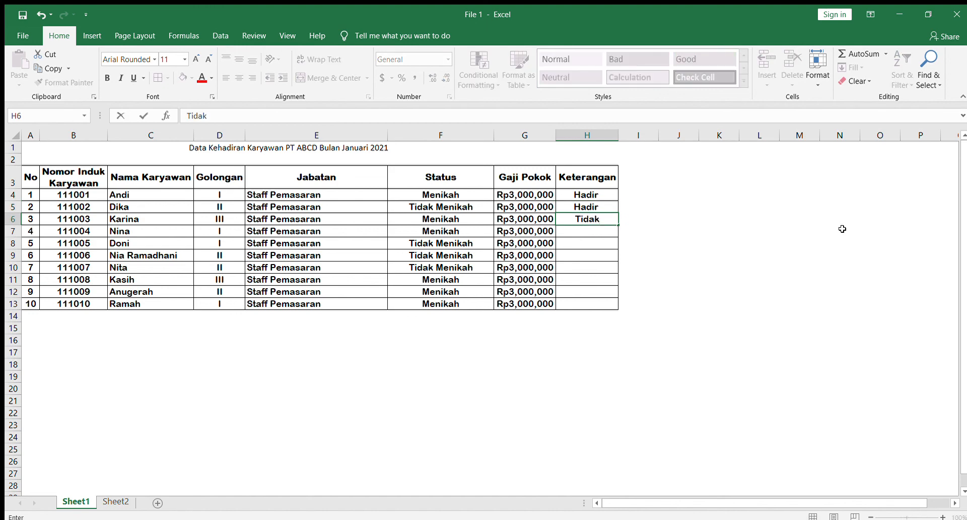
type(" Hadir")
key("Return")
left_click(617, 220)
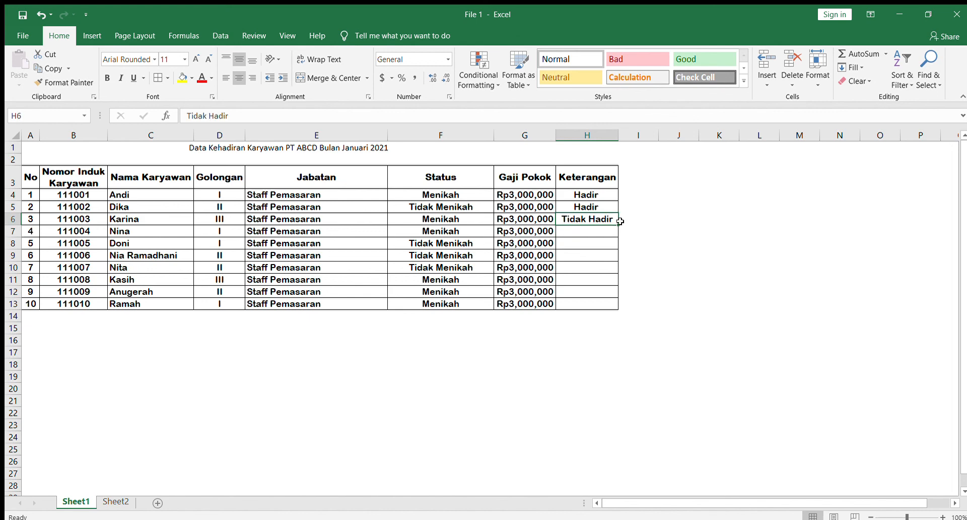
left_click_drag(618, 222, 608, 262)
- Enter the Keterangan values "Hadir" in cells H10 to H12 and "Tidak Hadir" in H13
left_click(603, 272)
type("Hadir")
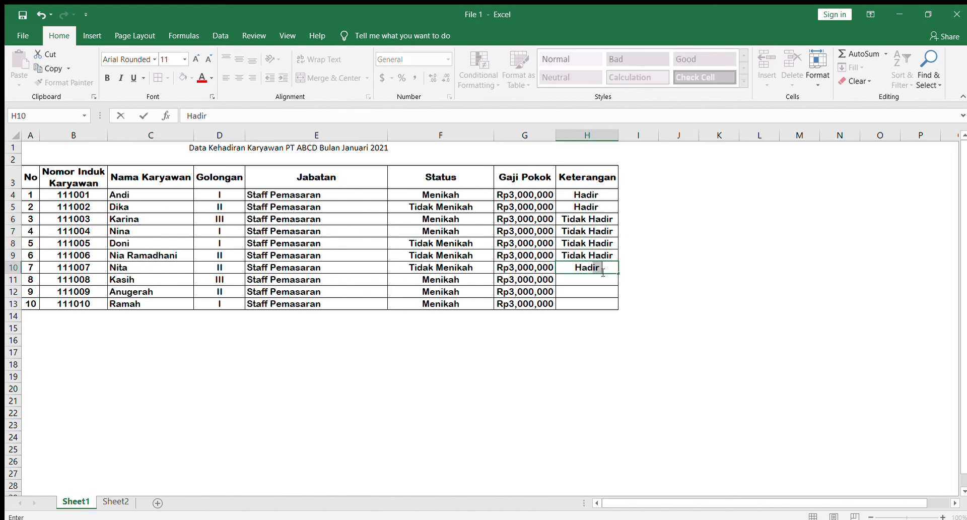
key("Return")
type("Hadir")
key("Return")
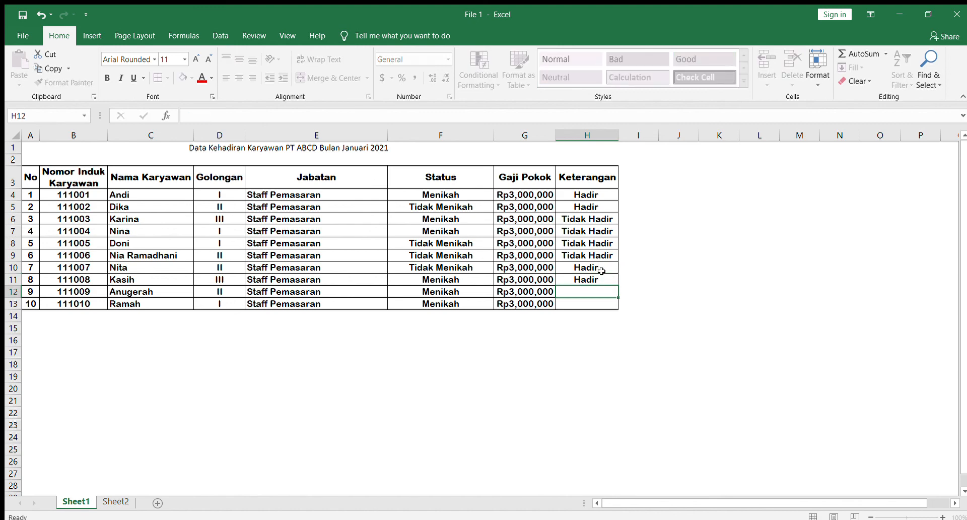
type("Hadir")
key("Return")
type("T")
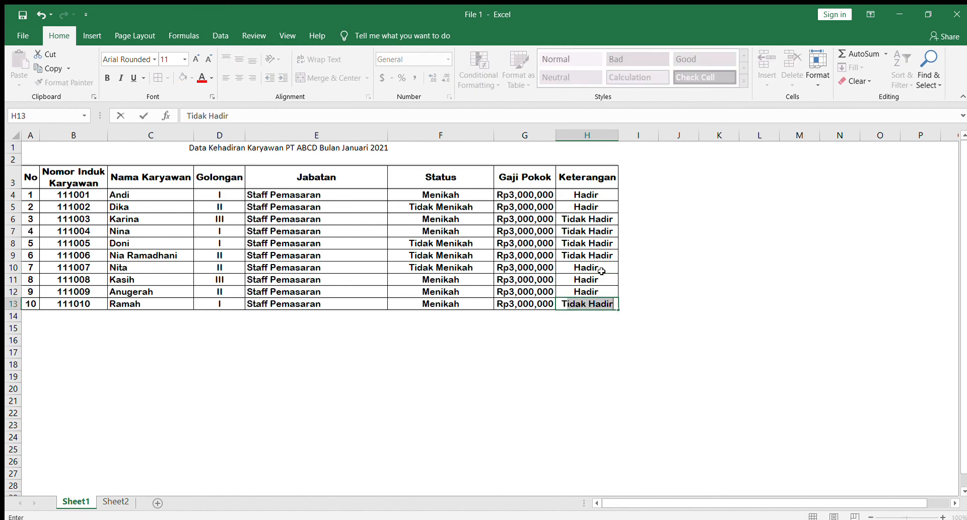
key("Return")
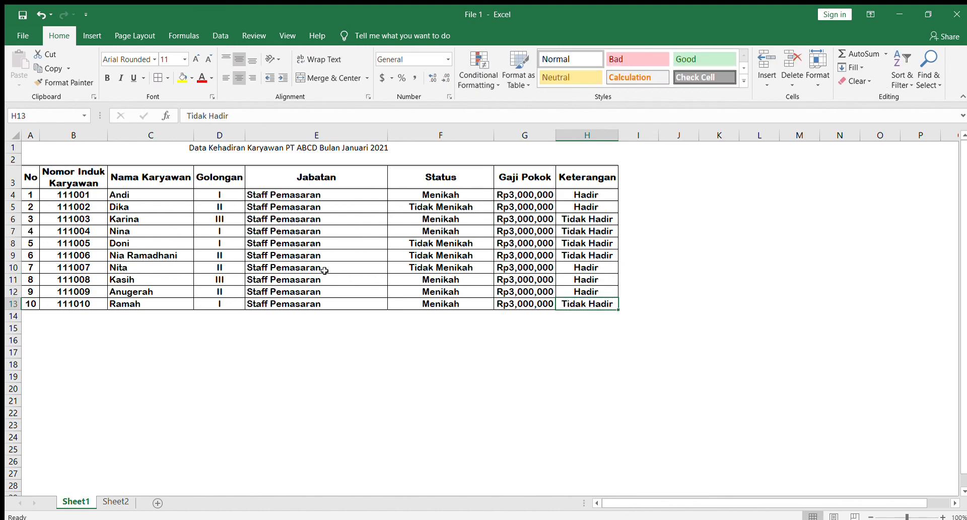
- Set the font of the entire sheet to Times New Roman, size 12
left_click(204, 147)
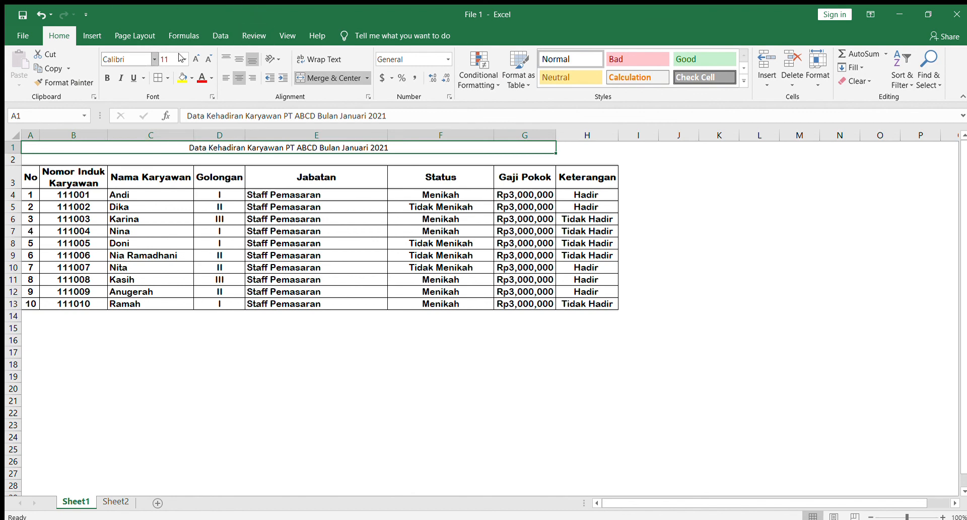
left_click(230, 326)
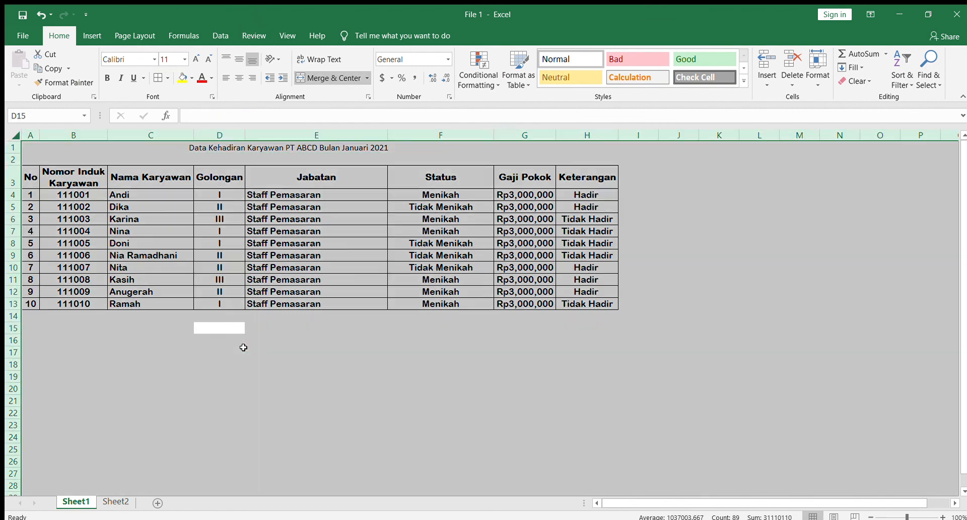
key("ctrl+a")
left_click(118, 55)
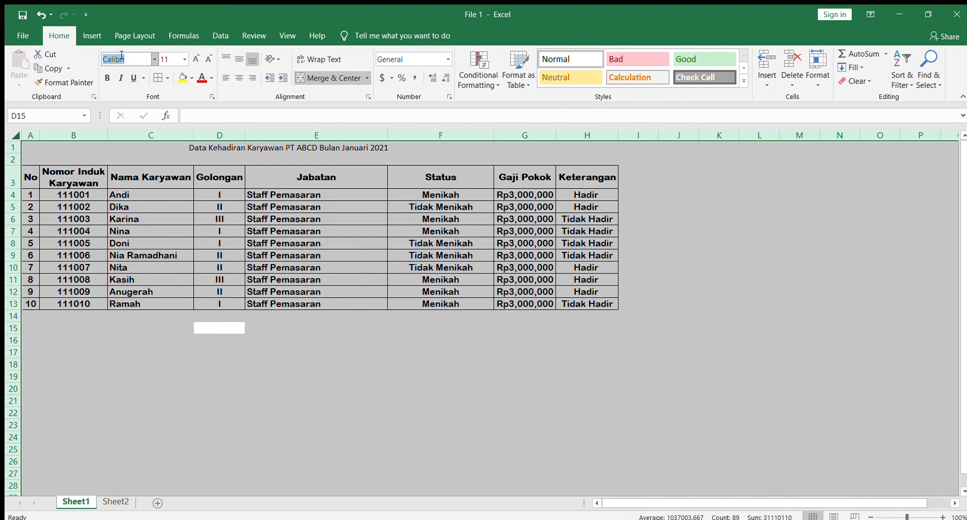
type("Tim")
type("imes New Roman")
key("Return")
left_click(179, 59)
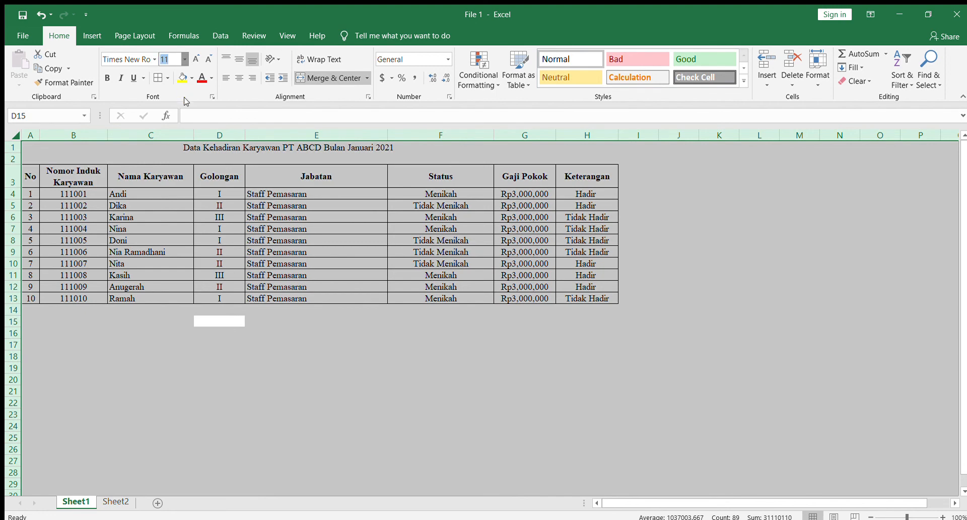
type("12")
key("Return")
- Make the table title in row 1 bold and enlarge its font to size 18
left_click(229, 147)
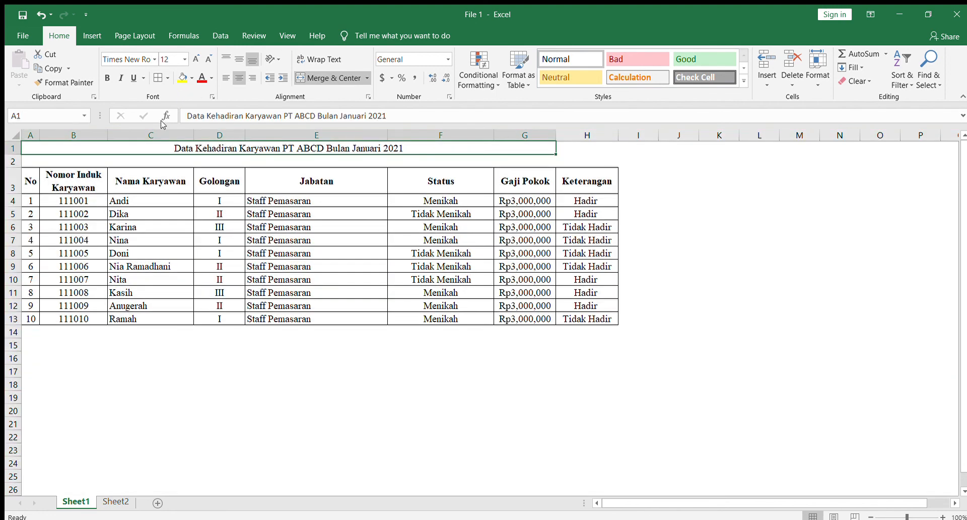
left_click(107, 78)
left_click(195, 59)
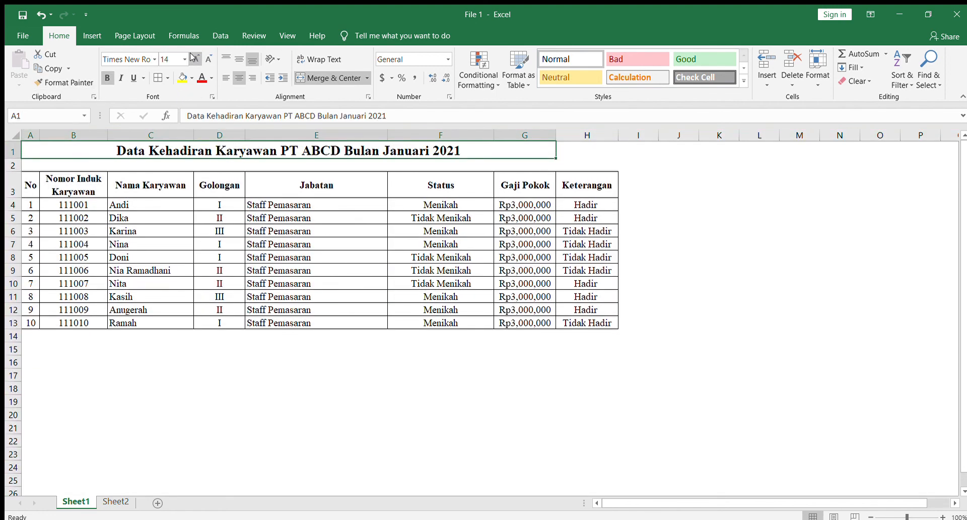
left_click(195, 59)
left_click(195, 59)
left_click(195, 59)
left_click(206, 58)
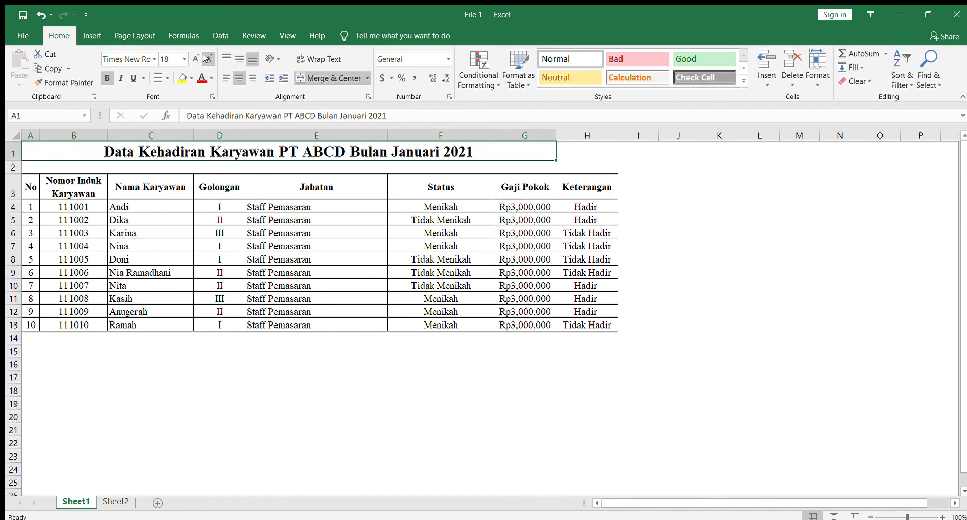
- Reduce the table title's font to size 16 and merge and center it across A1:H1
left_click(206, 59)
left_click(571, 152)
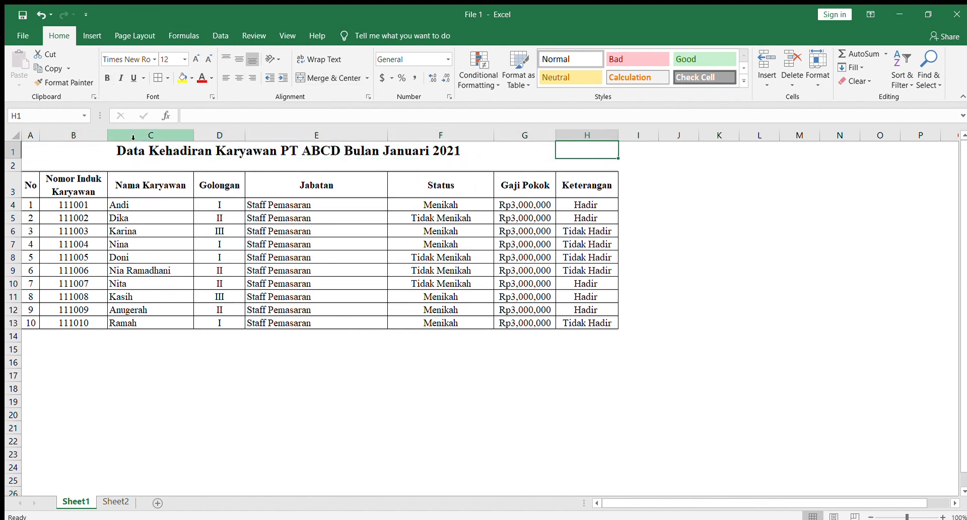
left_click(75, 154)
left_click_drag(316, 146, 584, 146)
left_click(333, 77)
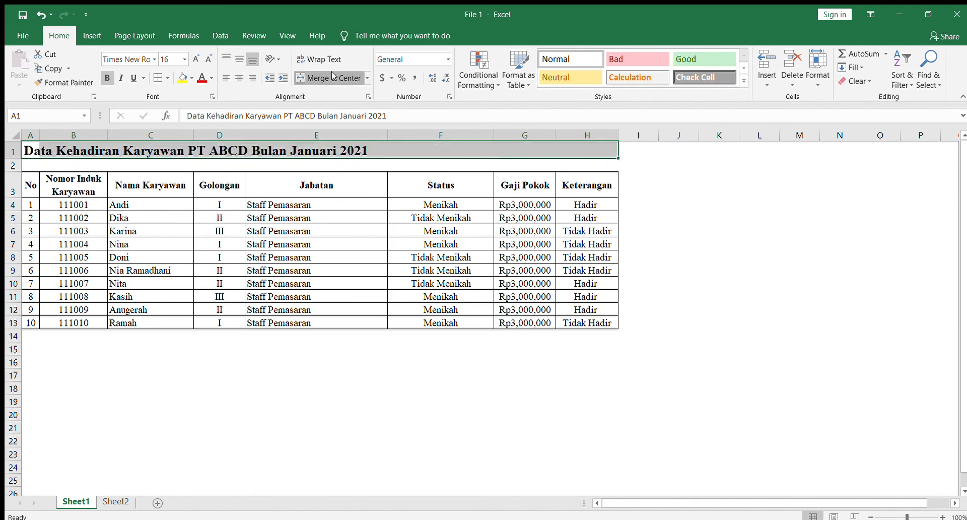
left_click(333, 76)
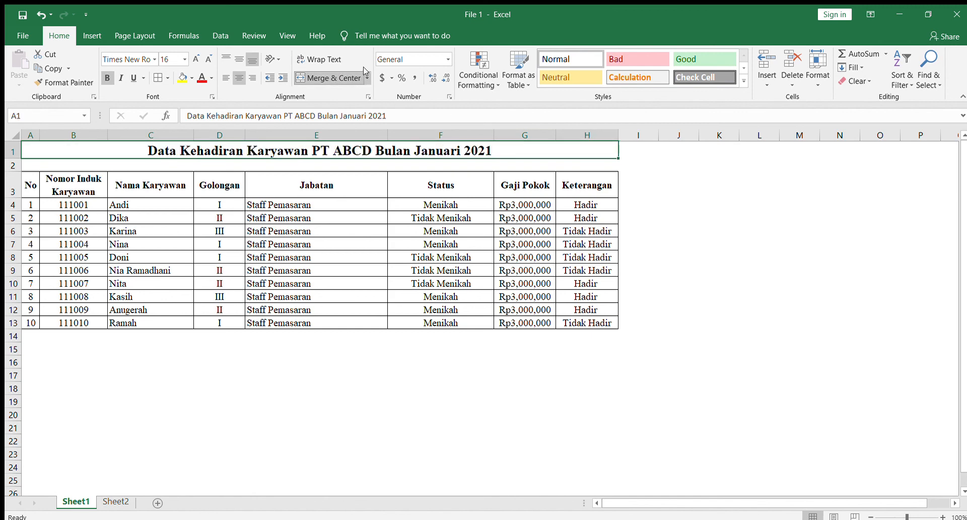
left_click(706, 204)
- Fill the header row cells A3:H3 with light gray and save the workbook
left_click_drag(26, 182, 579, 183)
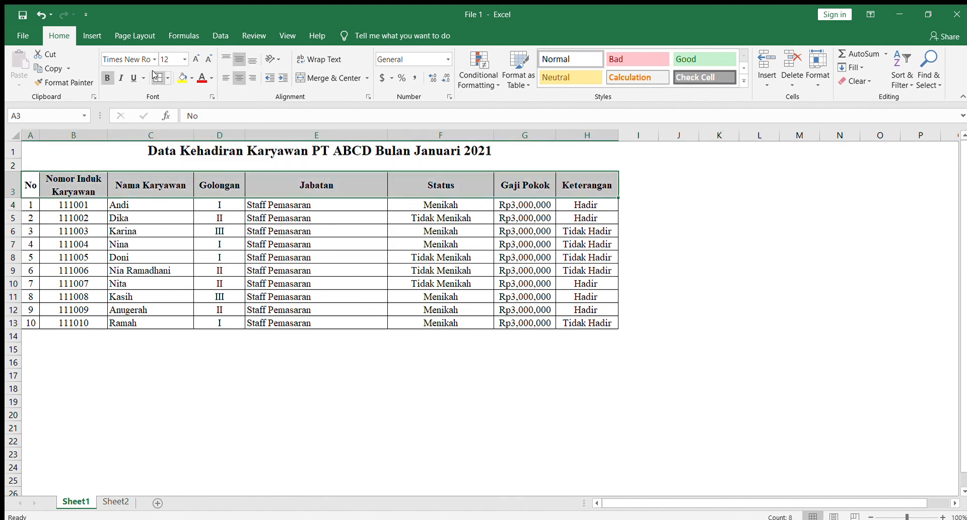
left_click(180, 77)
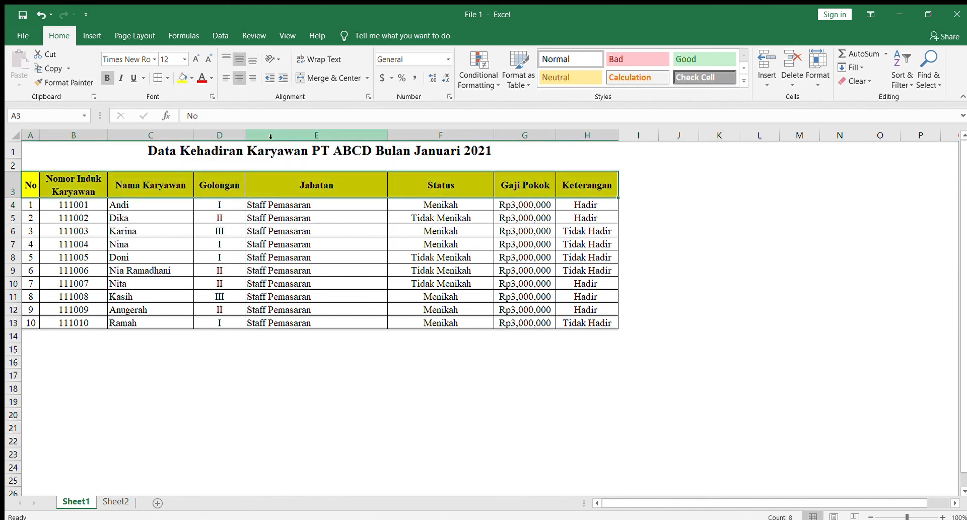
left_click(192, 77)
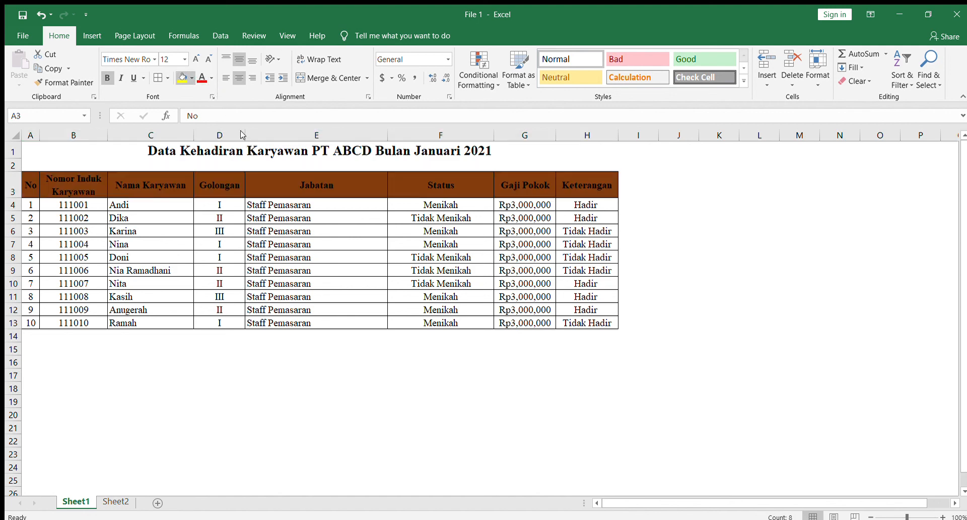
left_click(238, 120)
left_click(719, 217)
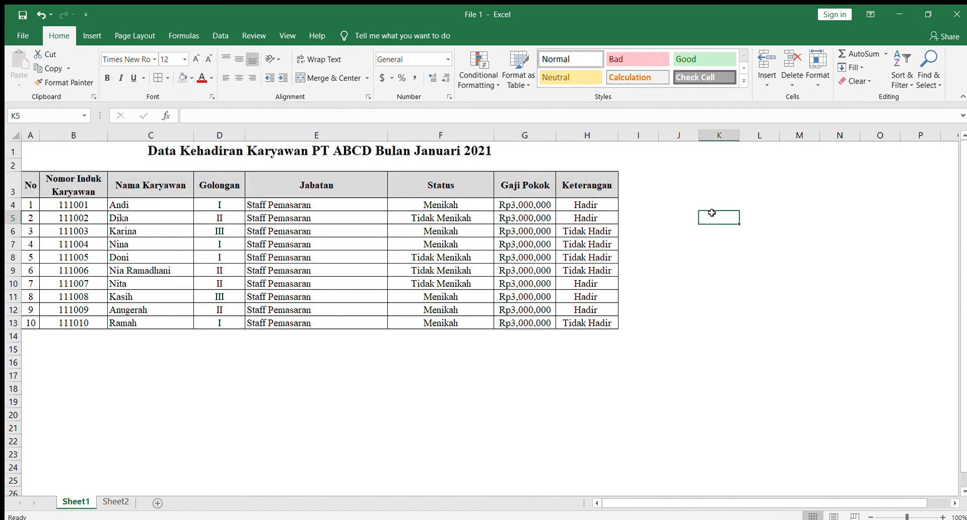
left_click(190, 149)
left_click(21, 12)
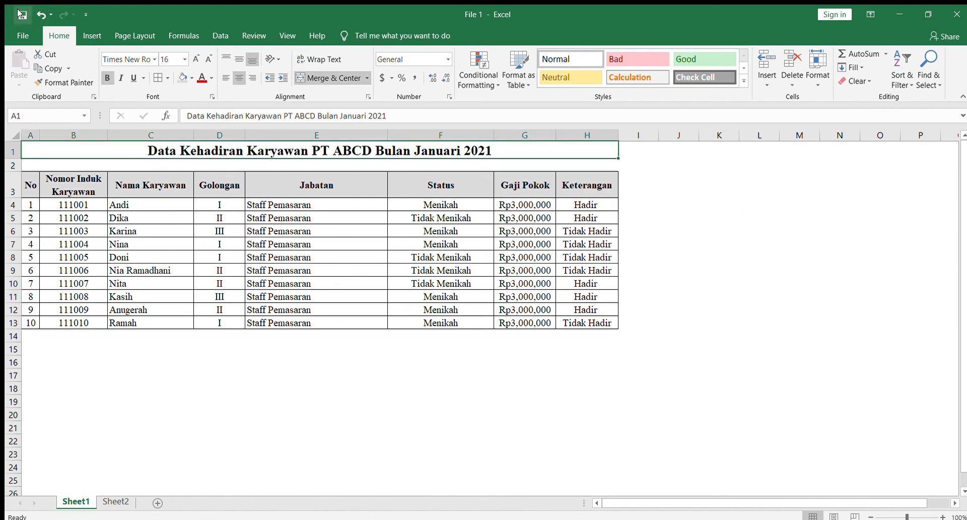
- Rename Sheet1 as "Data Kehadiran Bulan Januari"
double_click(76, 500)
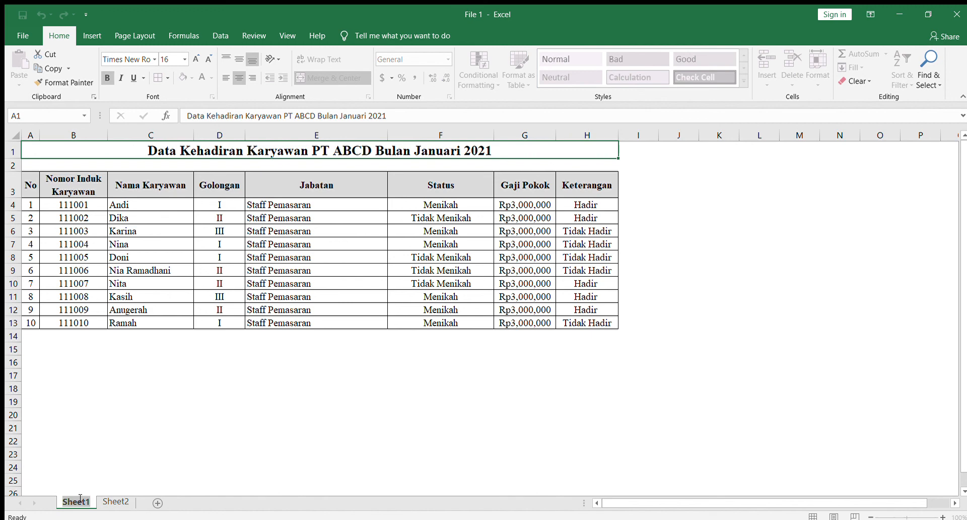
type("Absen")
key("BackSpace")
key("BackSpace")
key("BackSpace")
key("BackSpace")
key("BackSpace")
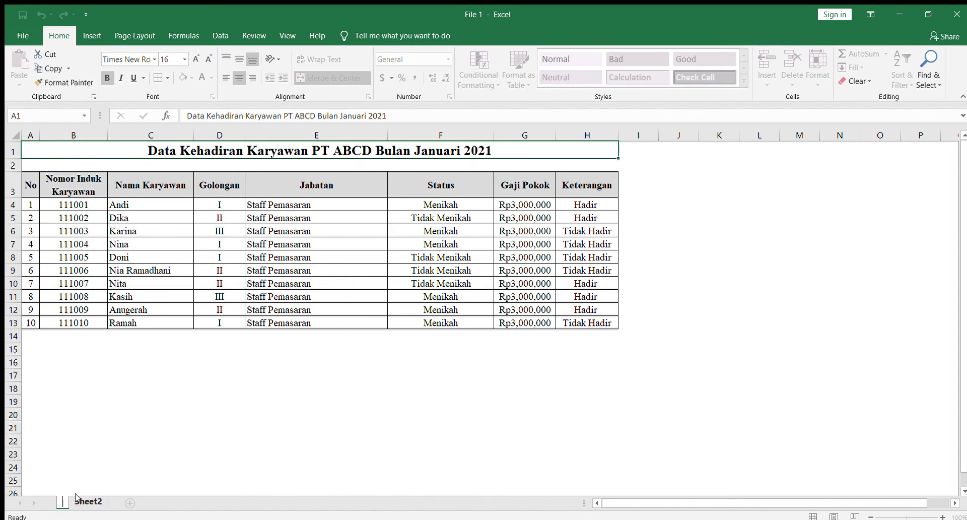
type("Data Kehadi")
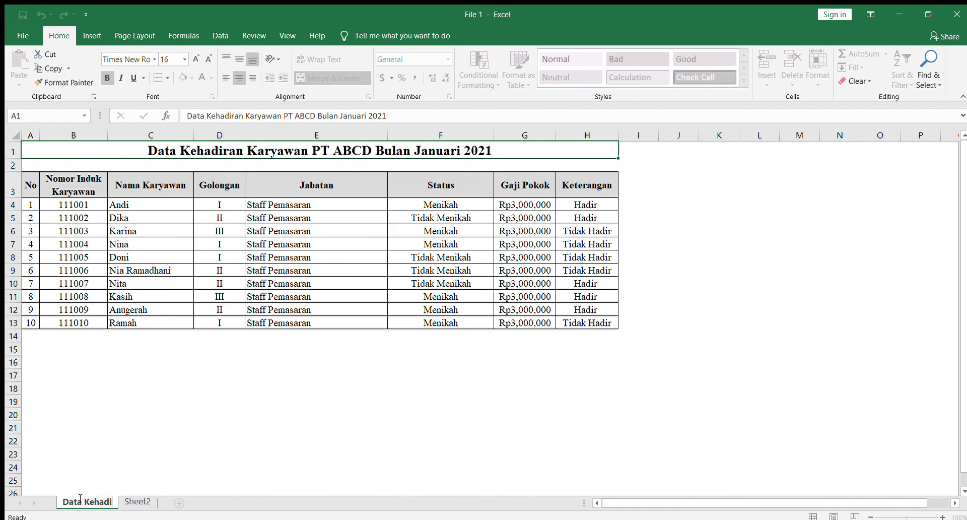
type("ran Bulan")
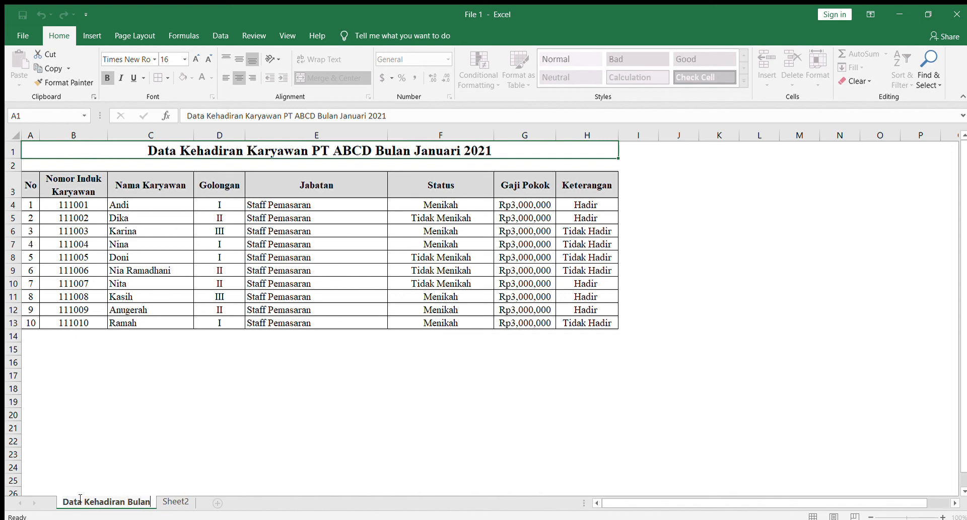
type(" Januari")
key("Return")
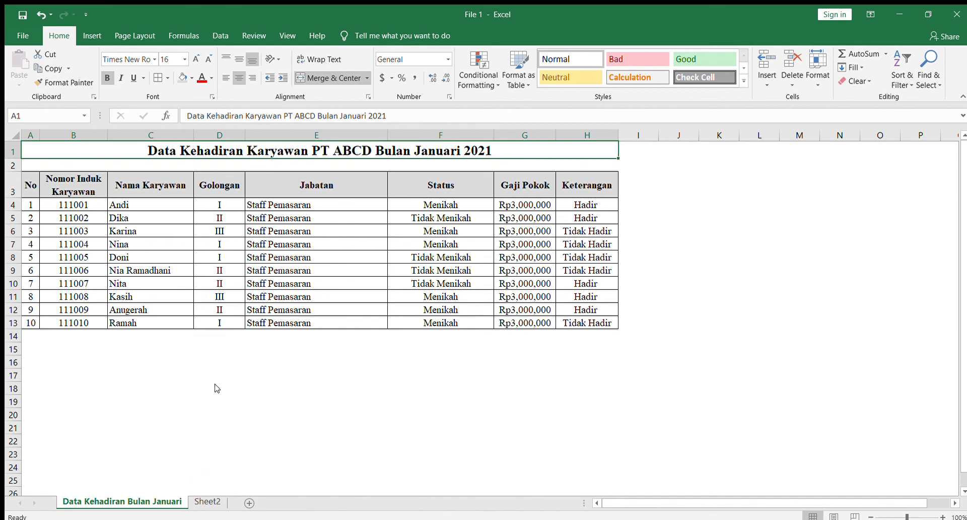
left_click(199, 502)
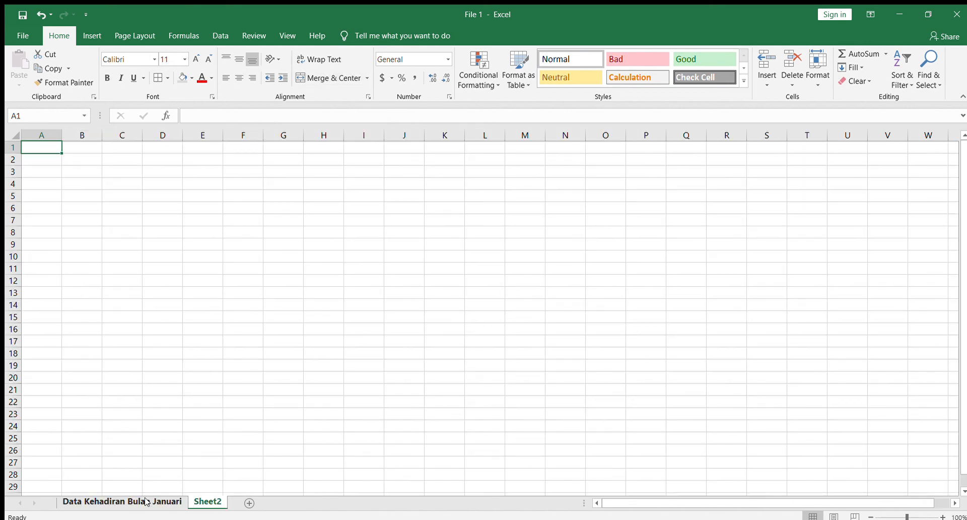
left_click(146, 501)
left_click(212, 501)
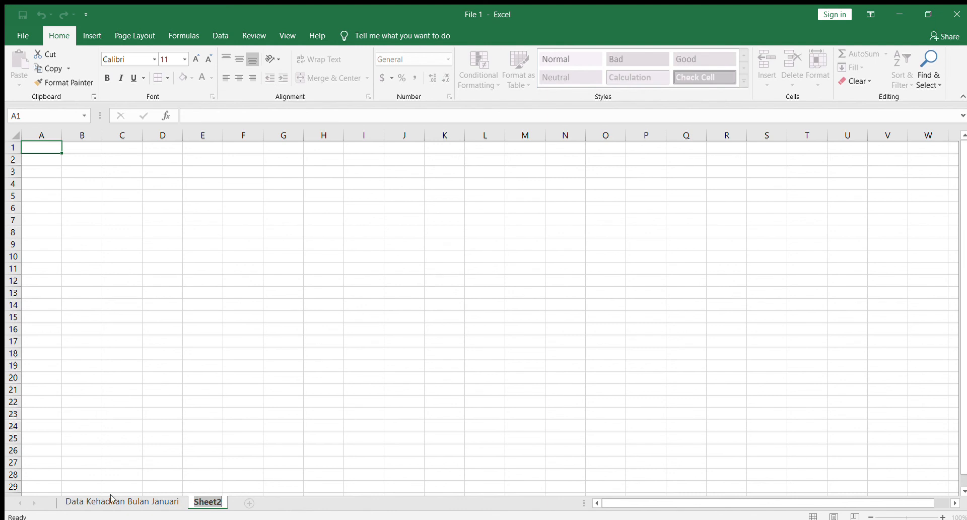
left_click(80, 503, "ctrl")
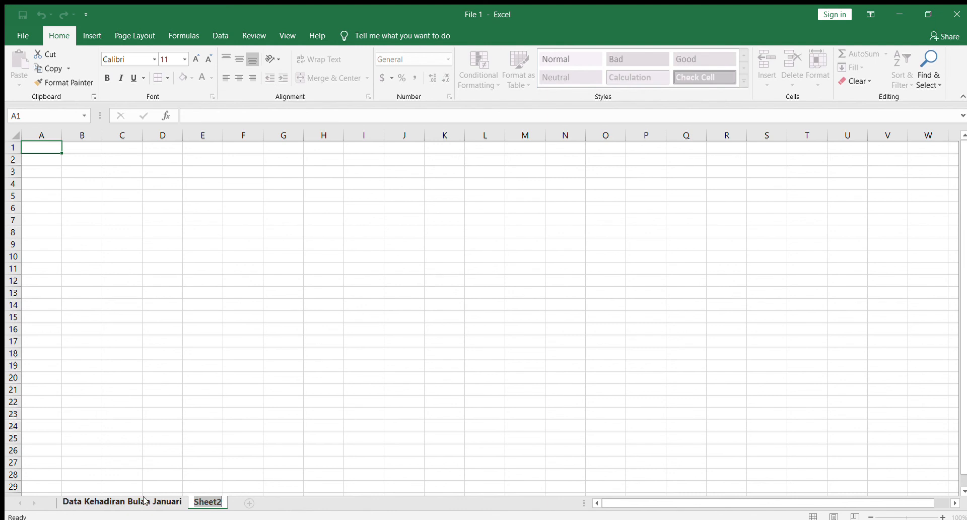
left_click(214, 498)
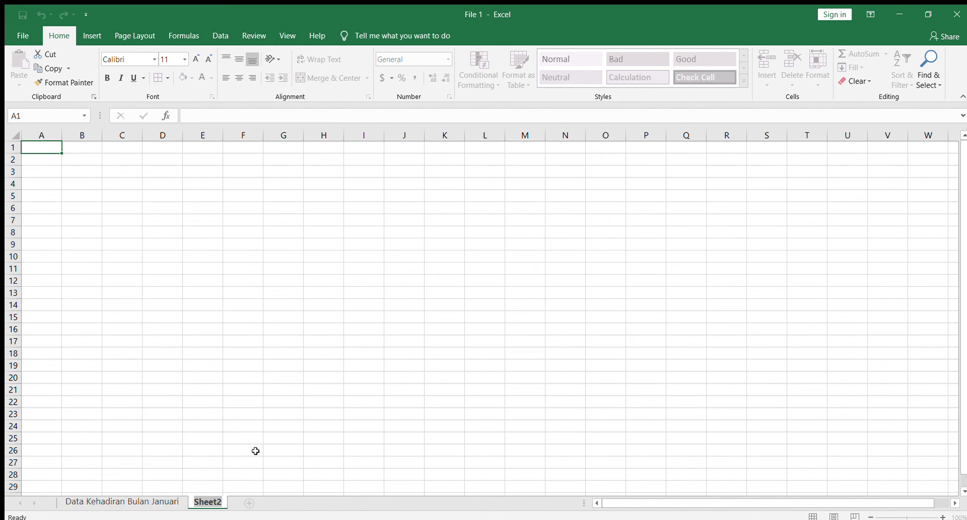
left_click(151, 501)
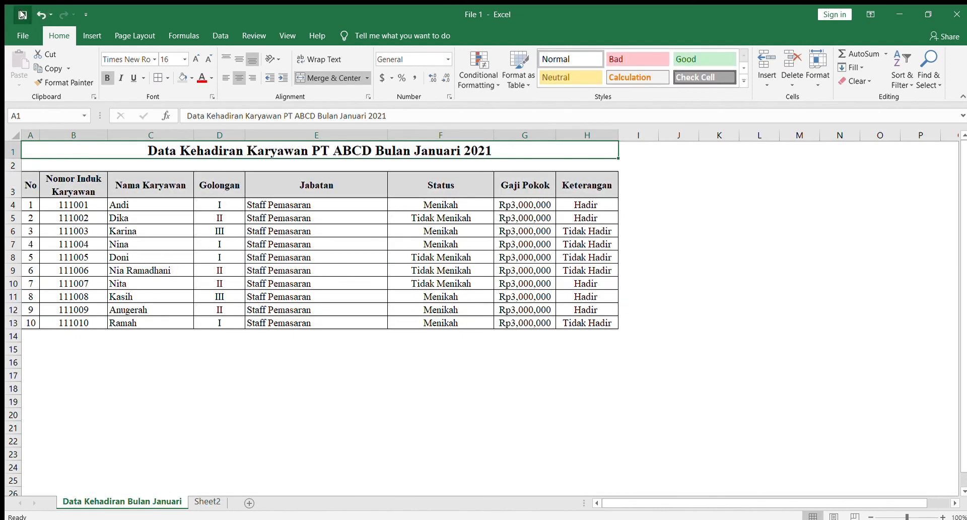